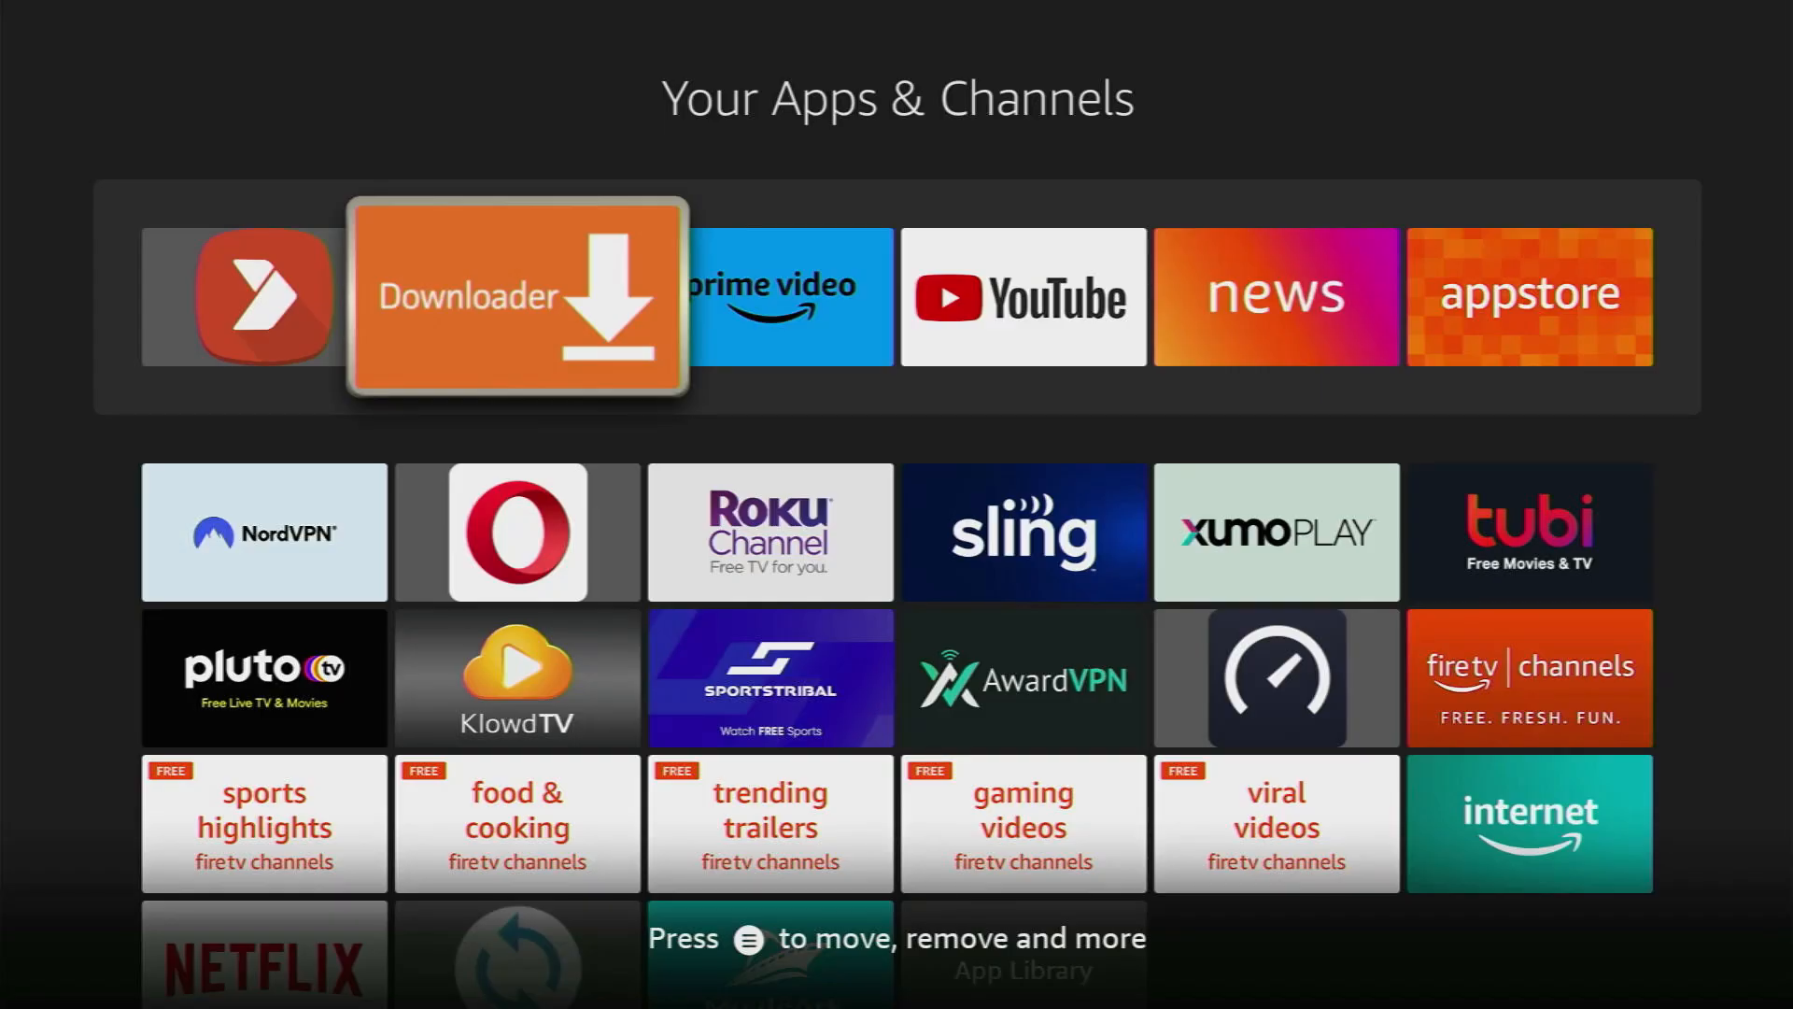
# - Search for the Downloader app from the home screen's Find feature
pyautogui.press('Home')
pyautogui.press('Left')
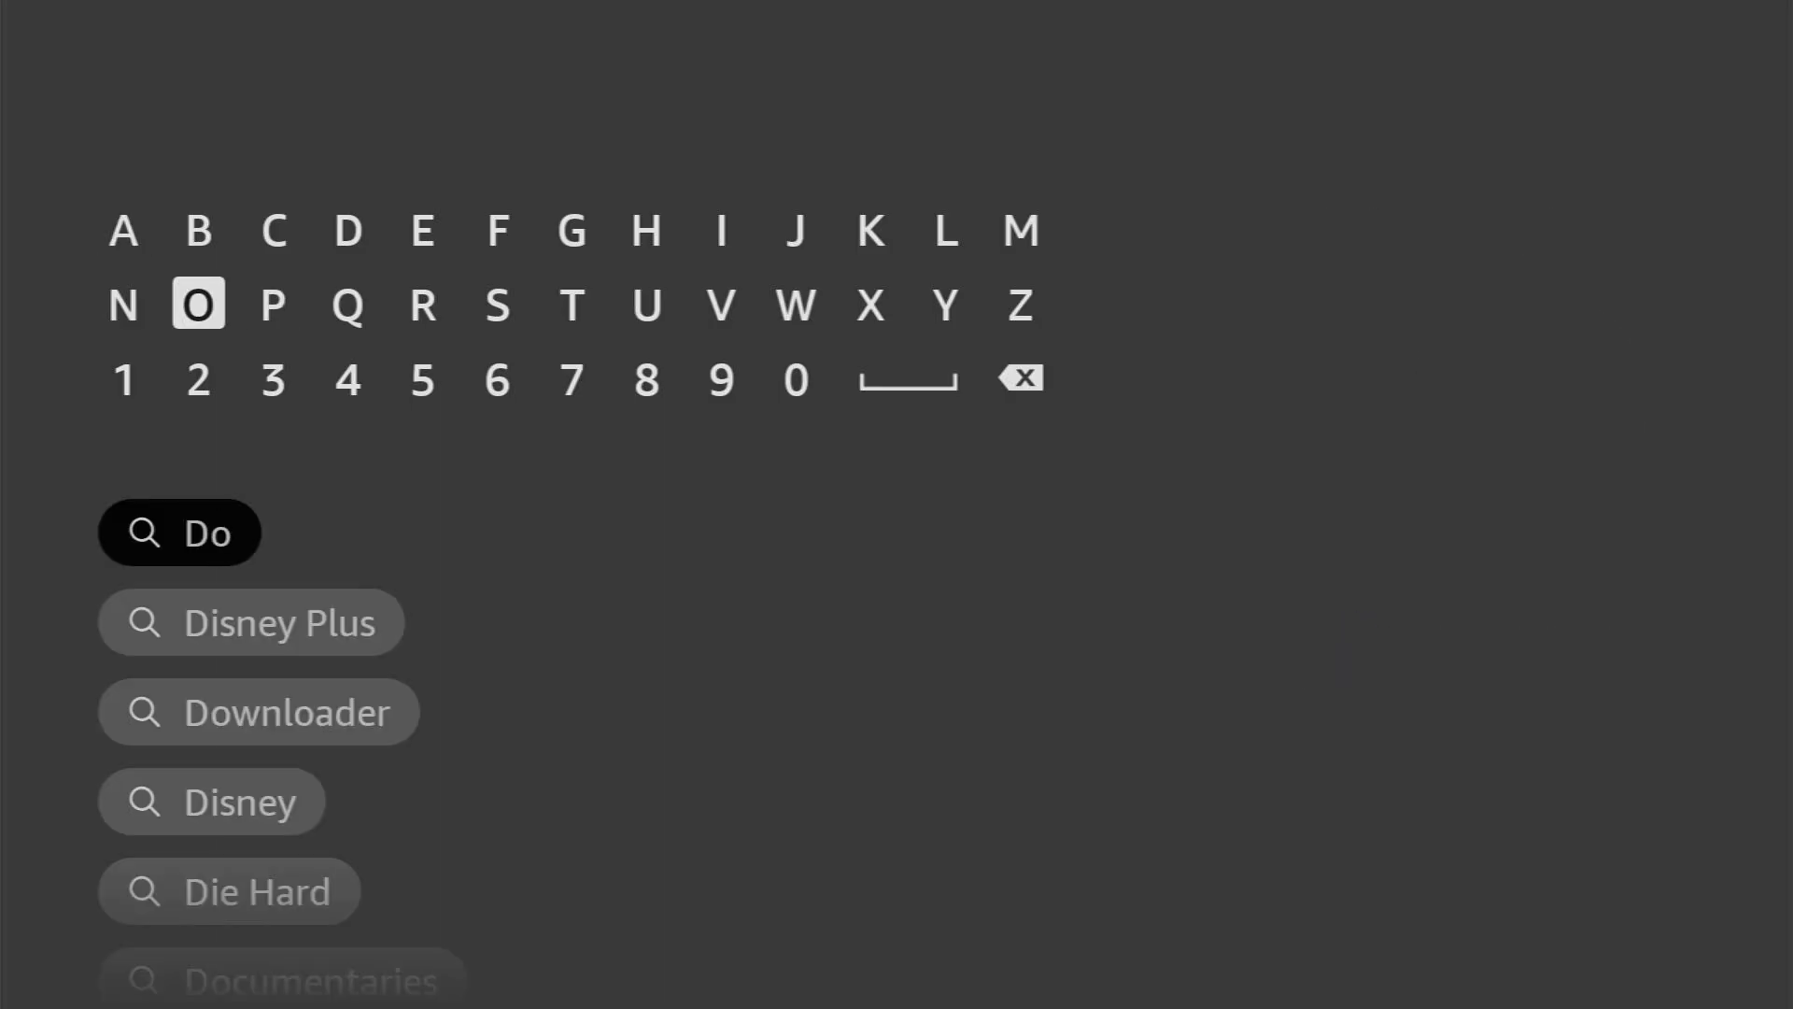
pyautogui.press('Down')
pyautogui.press('Down')
pyautogui.press('Down')
pyautogui.press('Up')
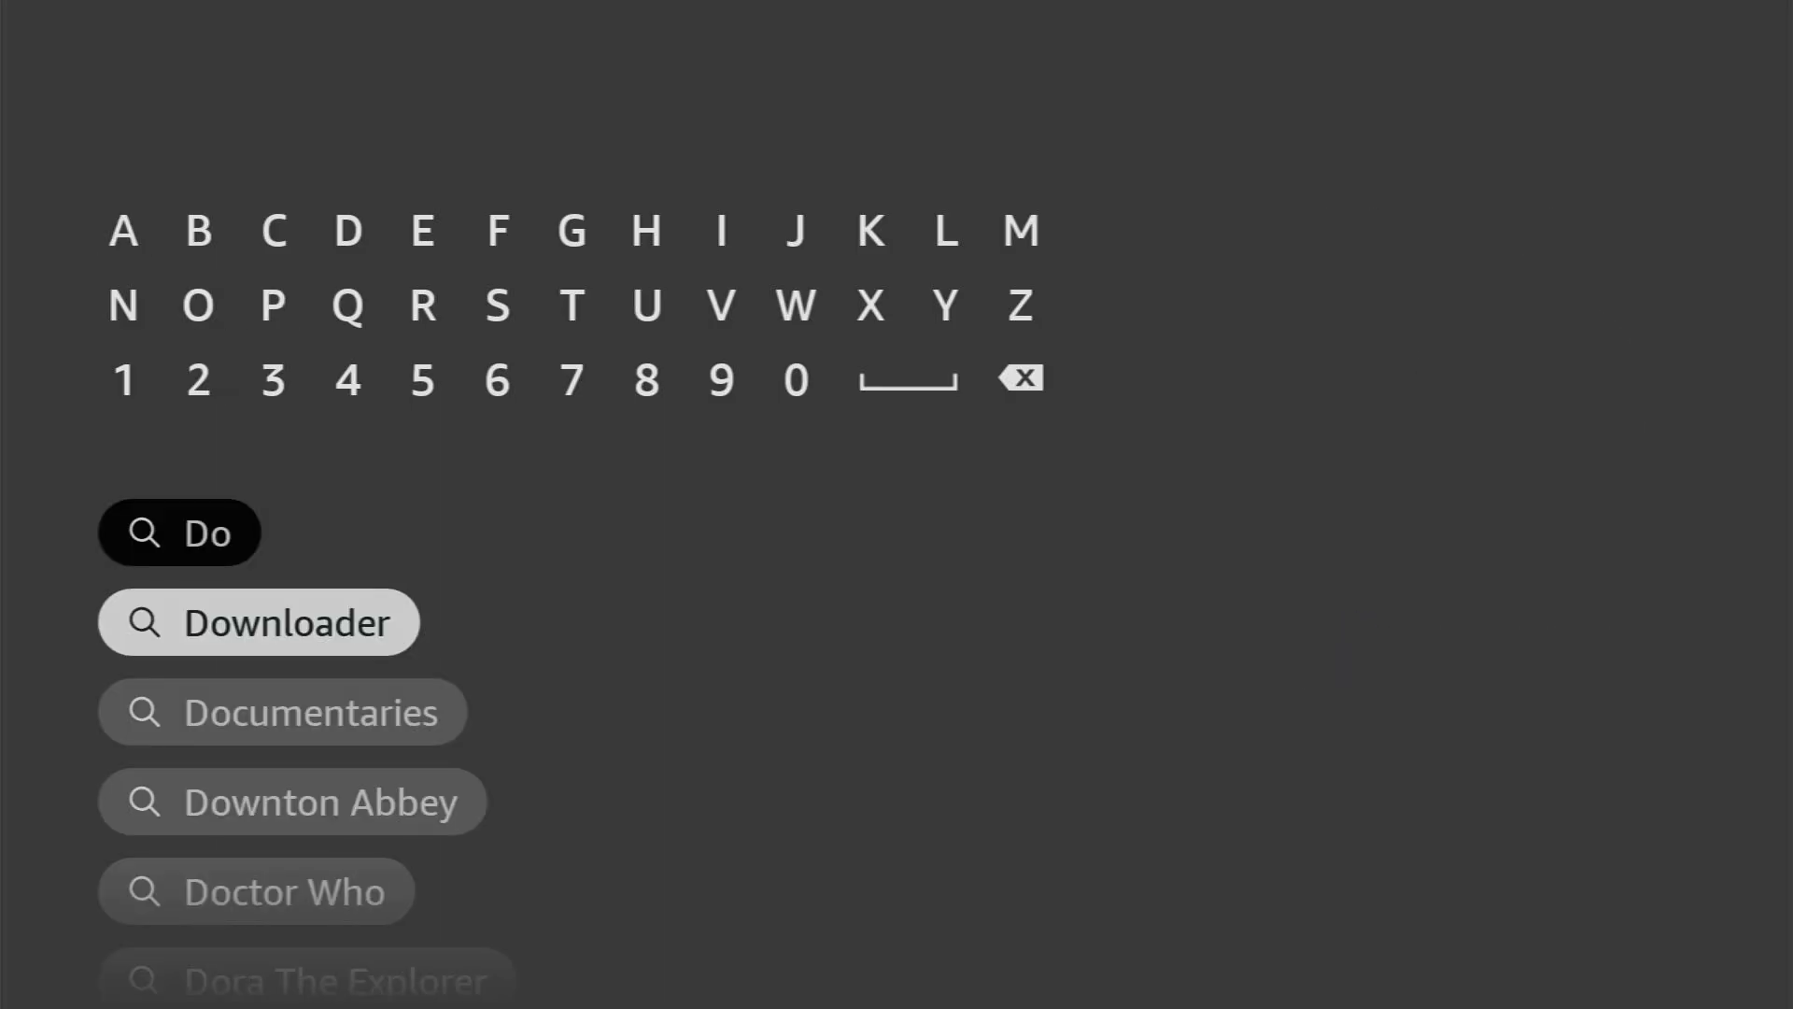
pyautogui.press('Return')
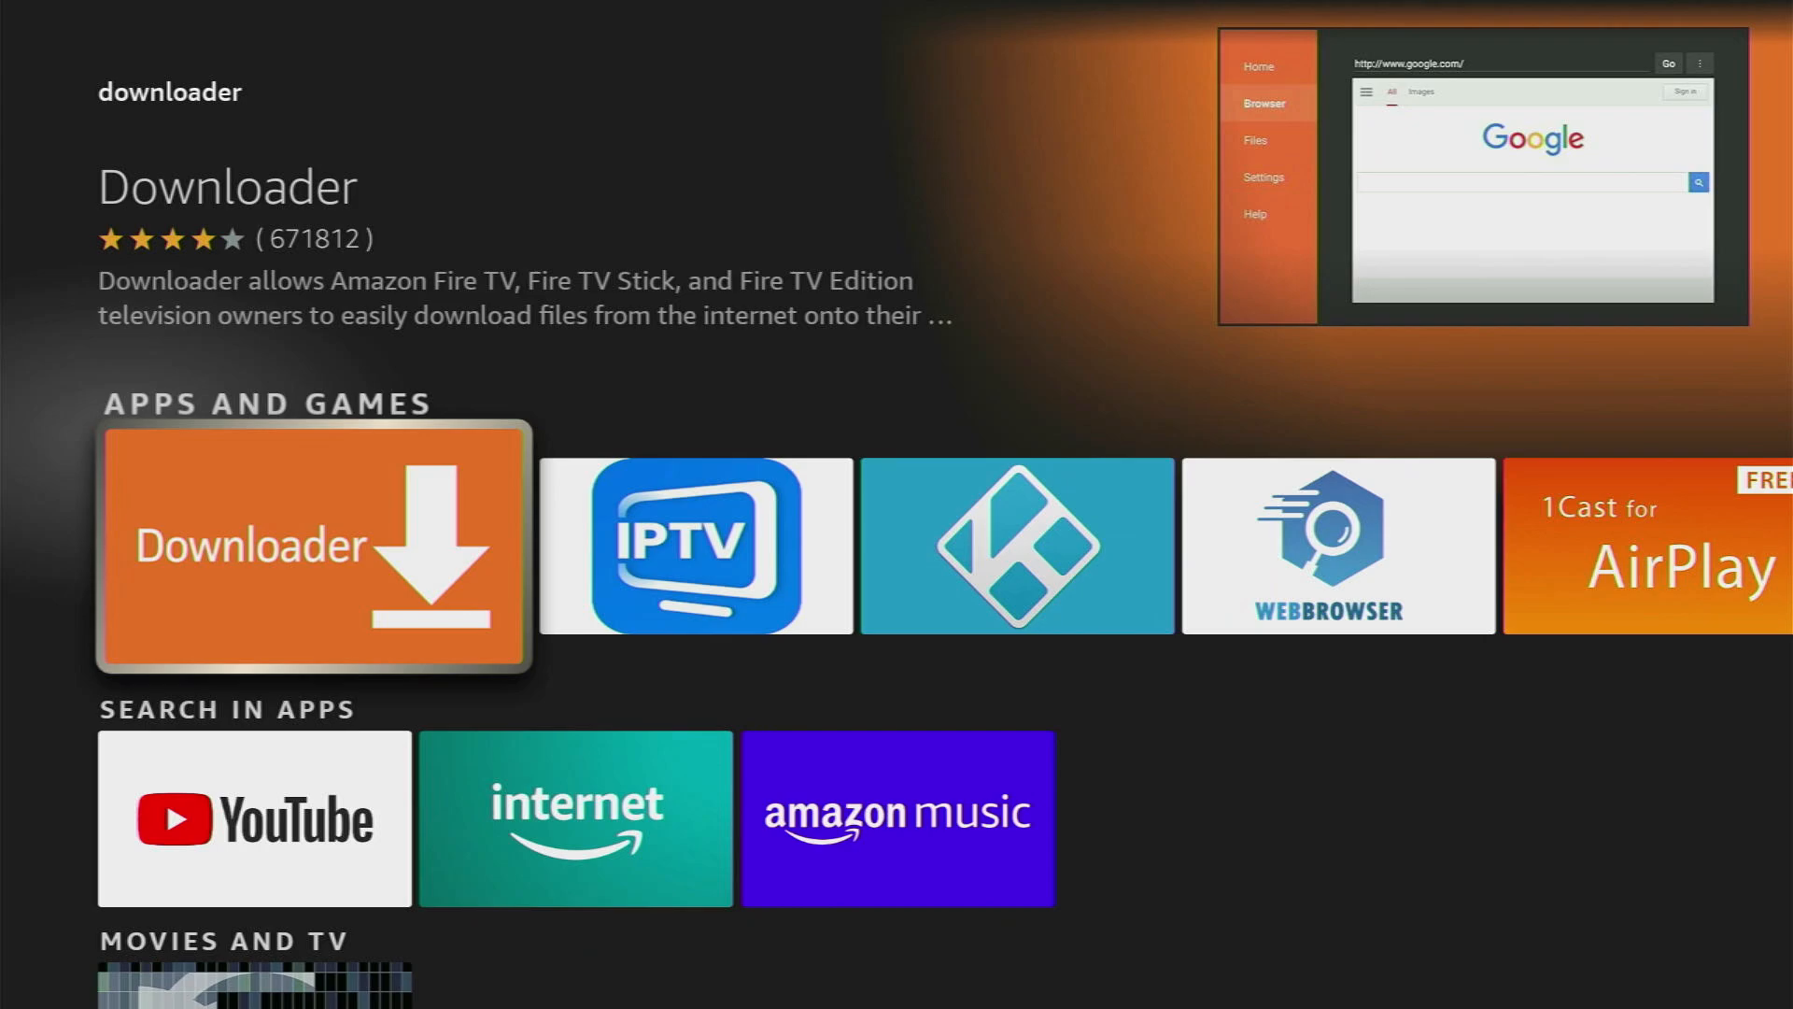
# - Reach My Fire TV in Settings and confirm developer mode is already enabled via About
pyautogui.press('Home')
pyautogui.press('Right')
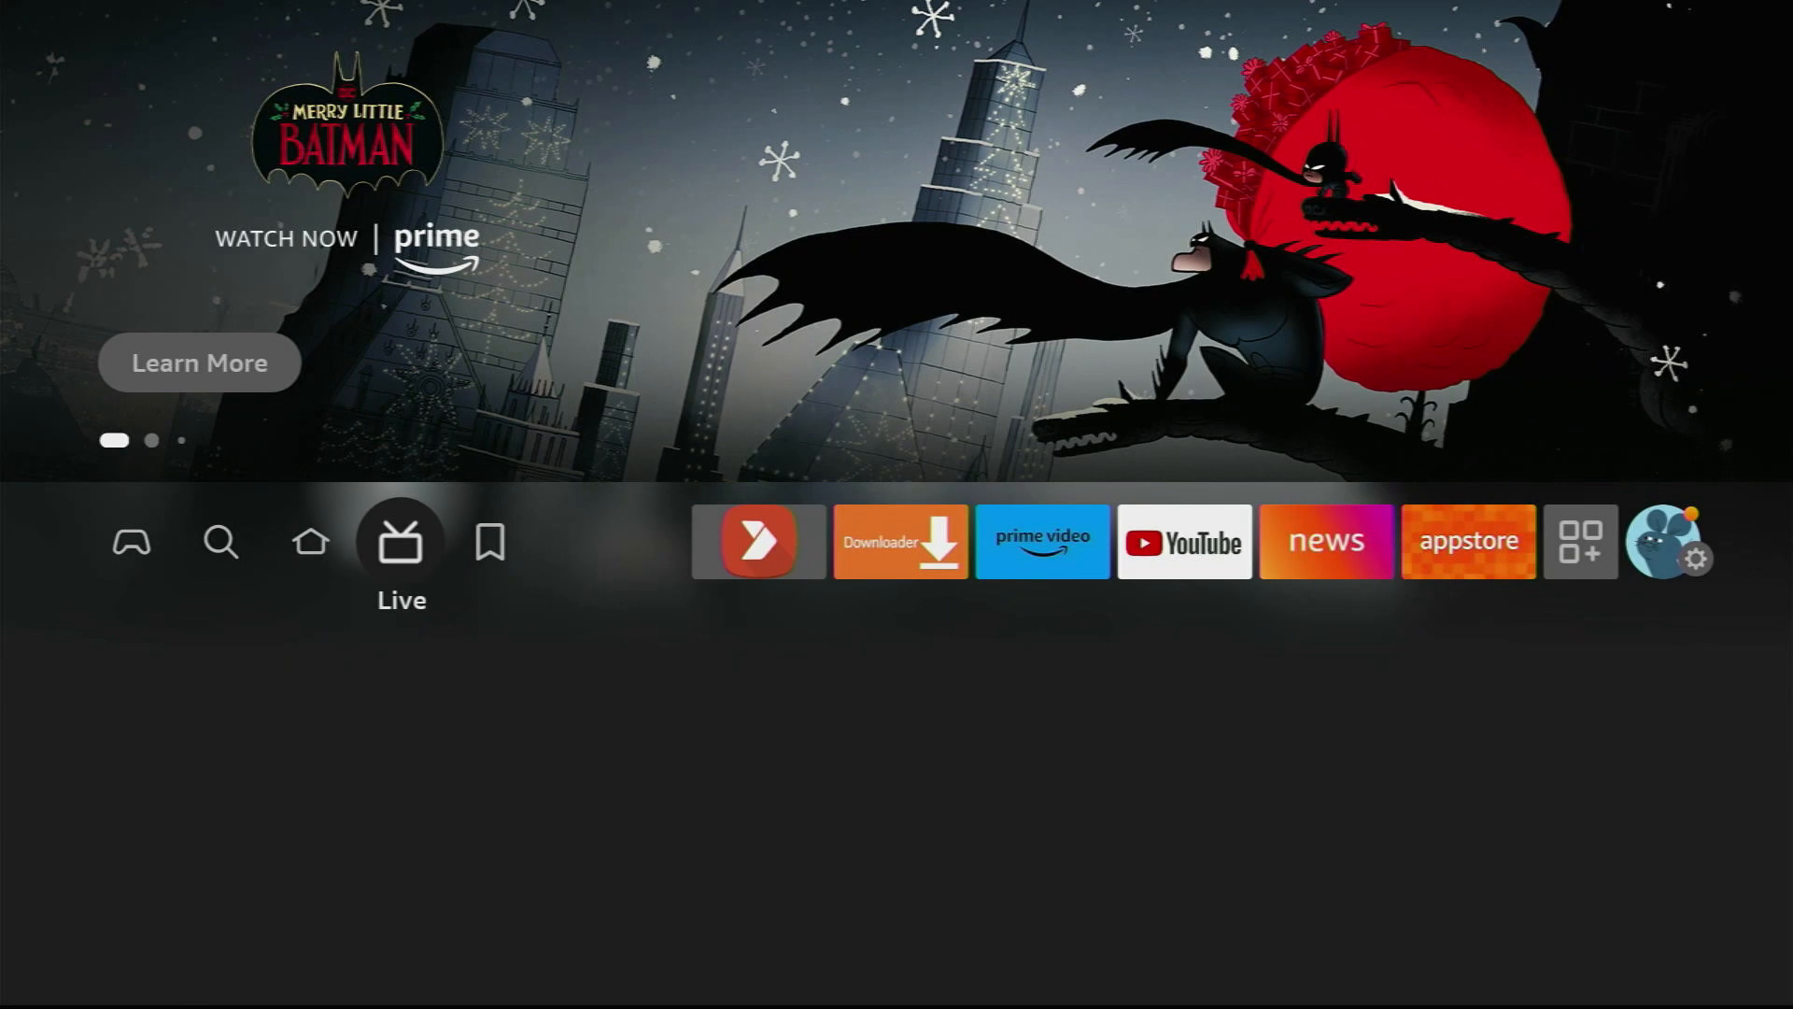
pyautogui.press('Right')
pyautogui.press('Right')
pyautogui.press('Right')
pyautogui.press('Right')
pyautogui.press('Right')
pyautogui.press('Right')
pyautogui.press('Right')
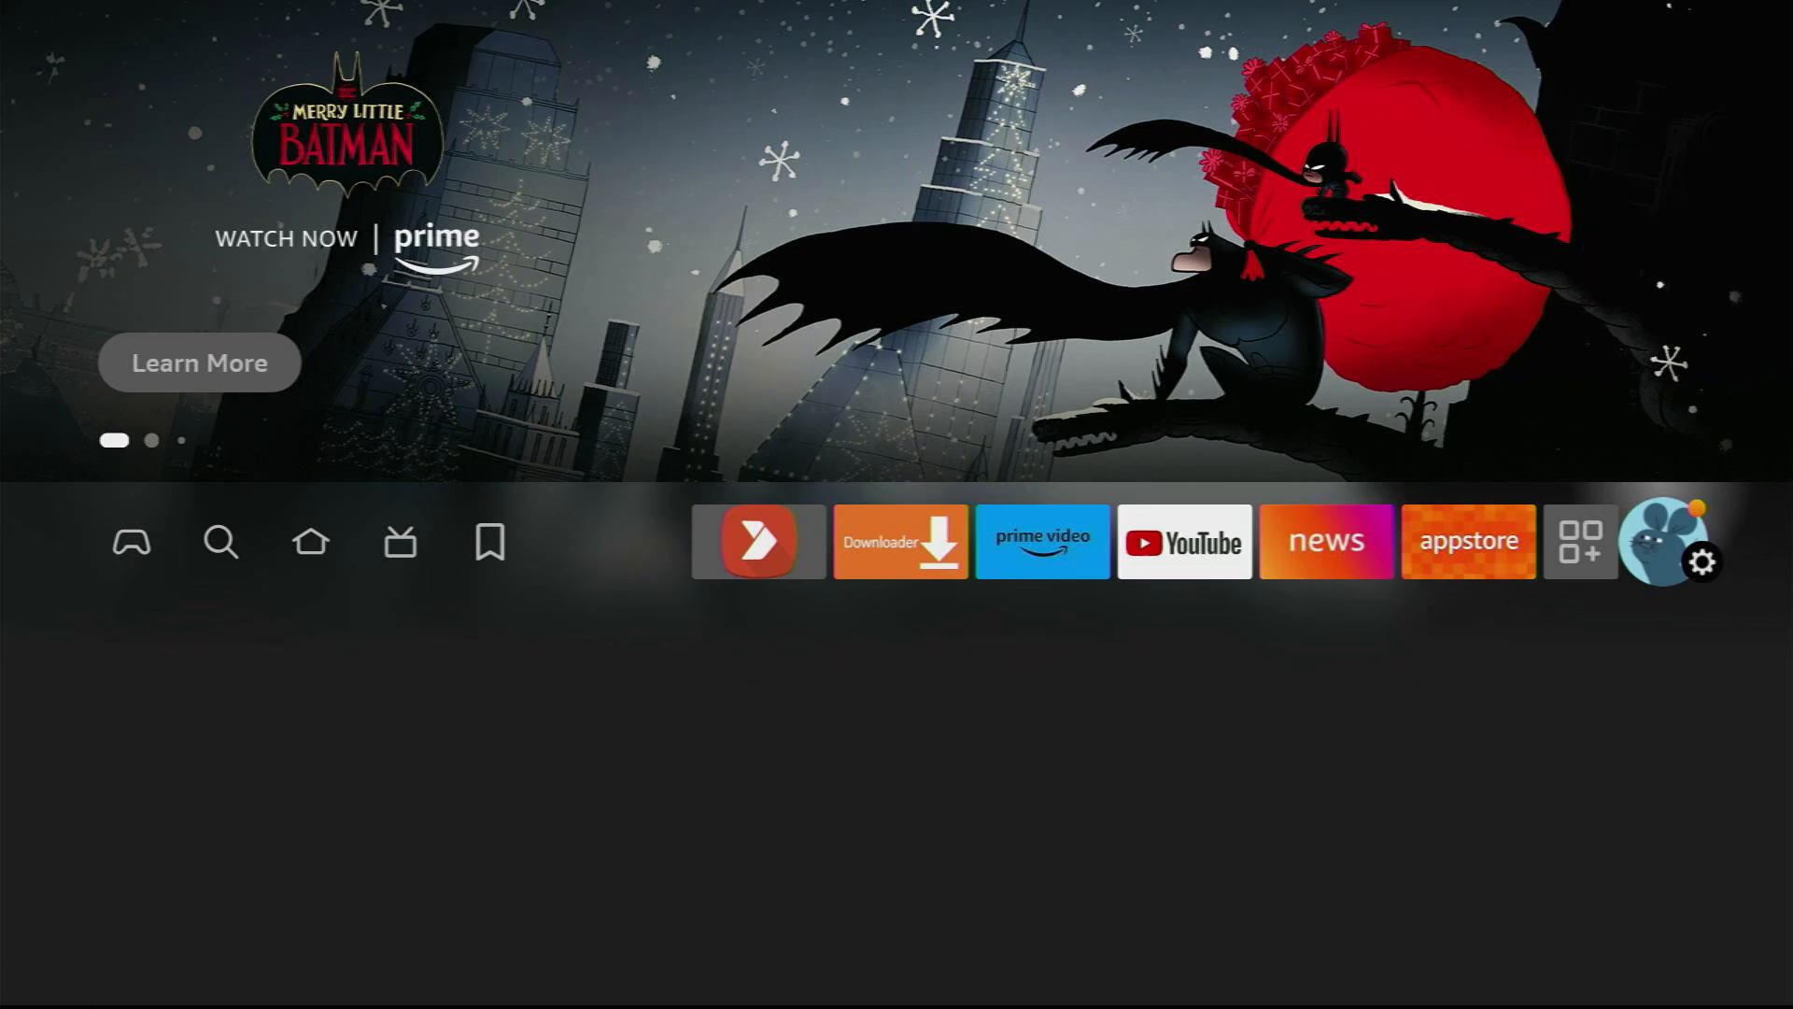
pyautogui.press('Down')
pyautogui.press('Down')
pyautogui.press('Down')
pyautogui.press('Right')
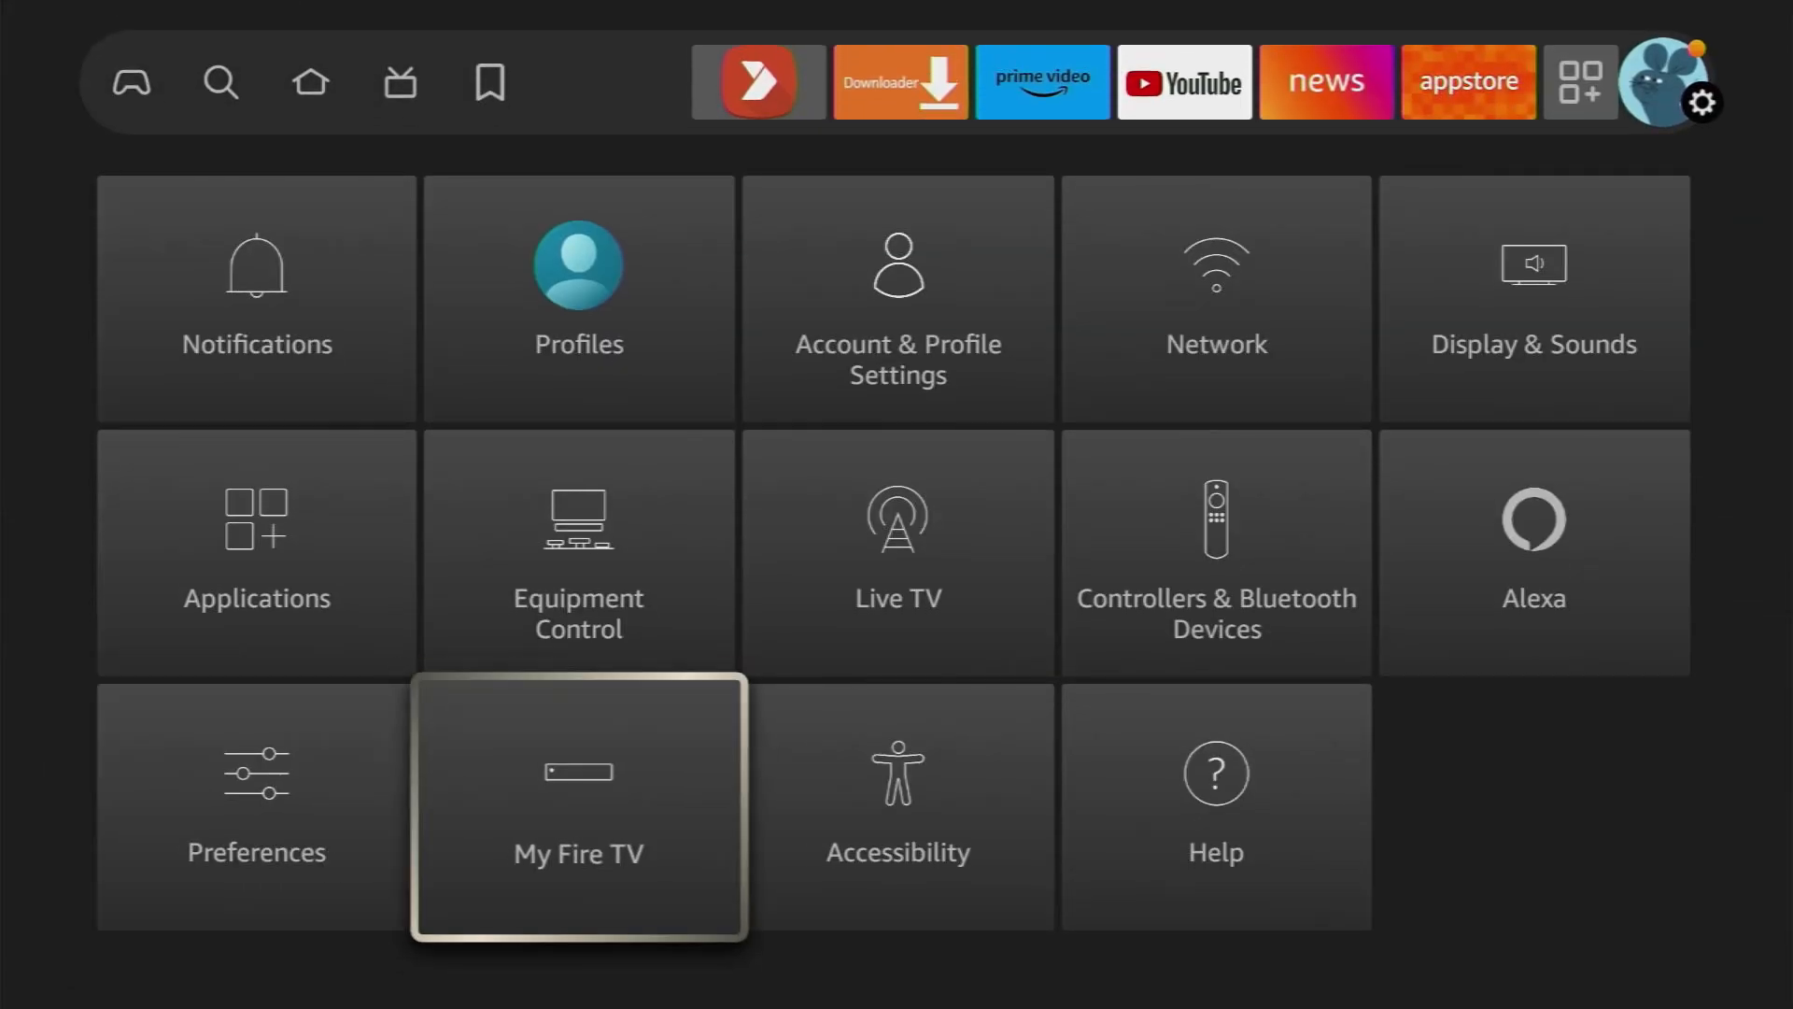
pyautogui.press('Return')
pyautogui.press('Return')
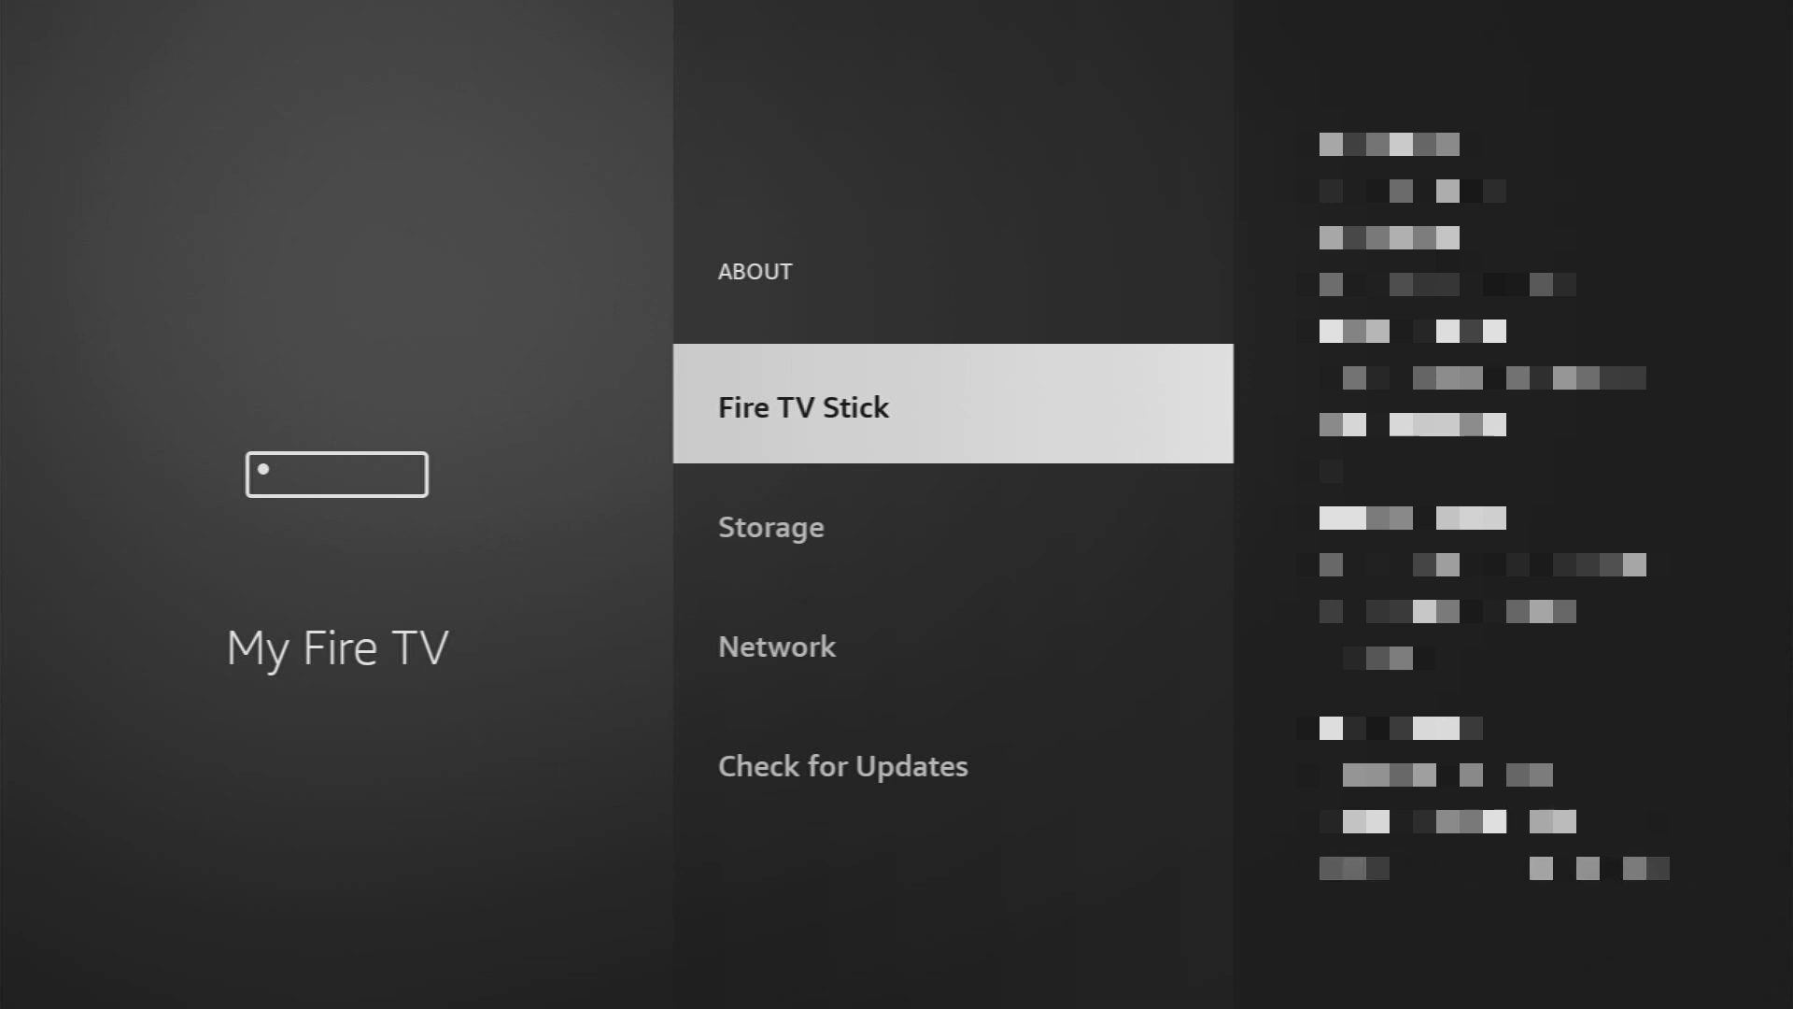
pyautogui.press('Return')
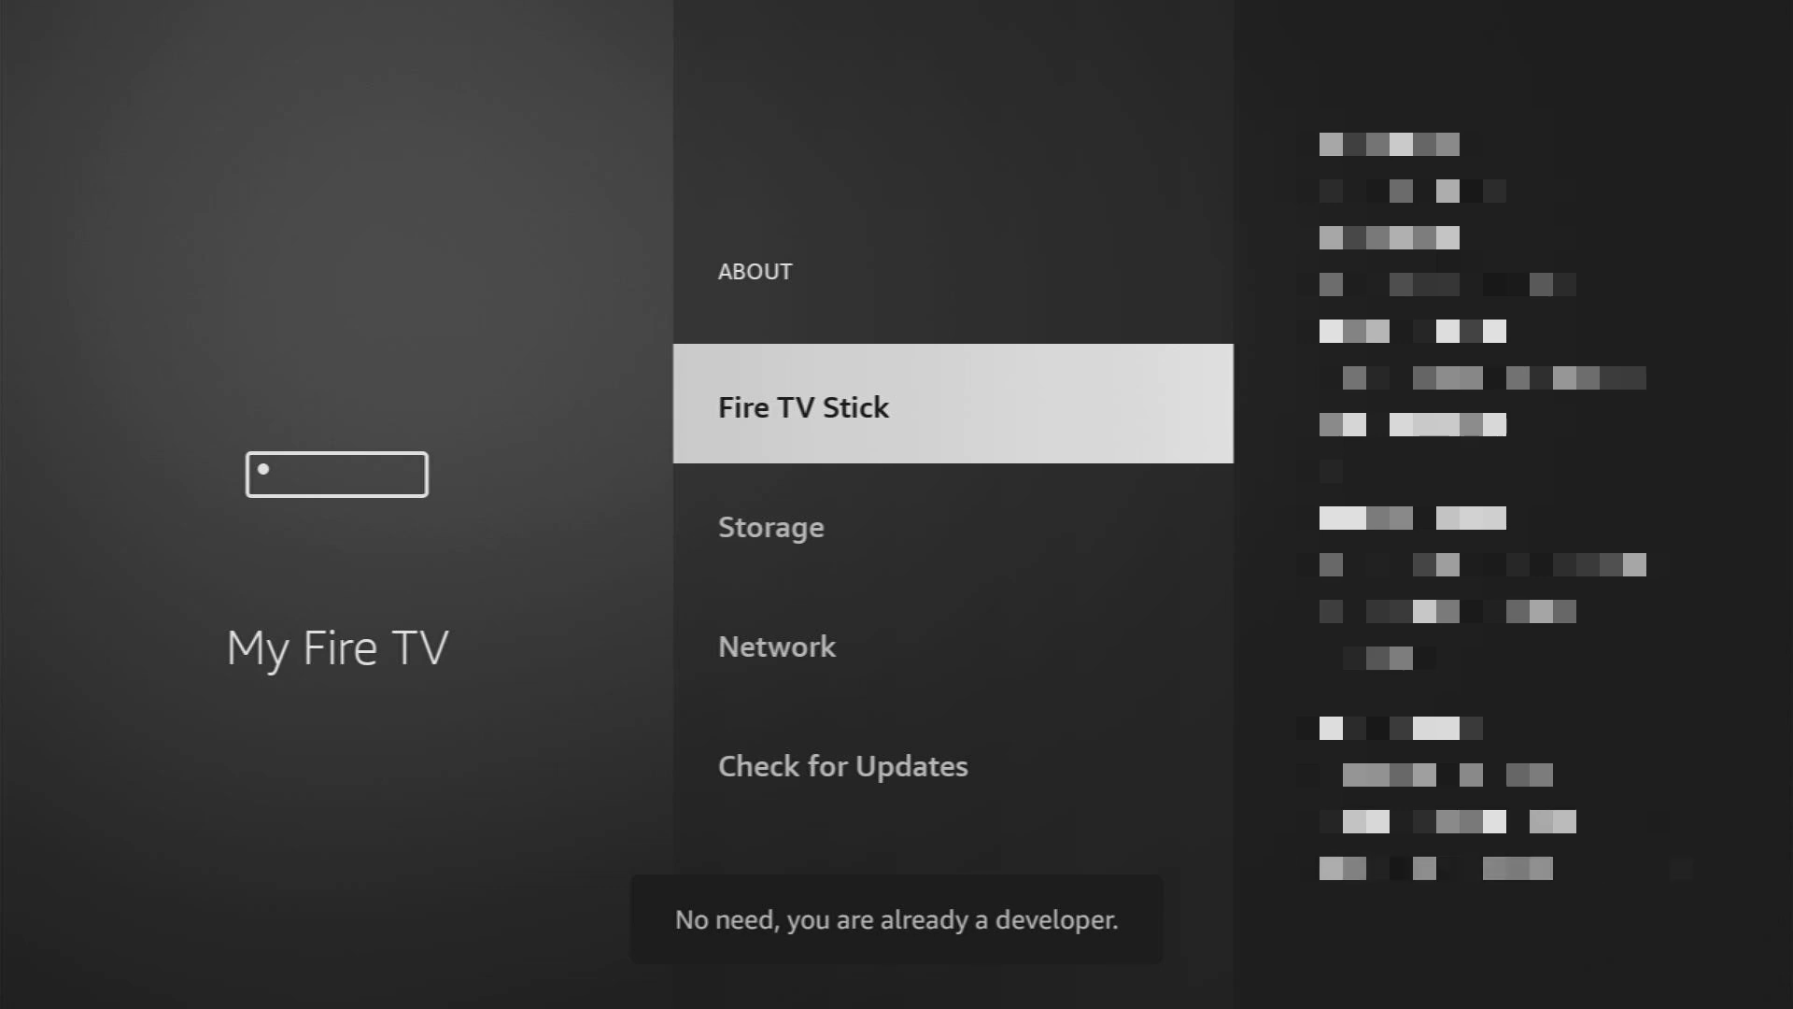
pyautogui.press('Escape')
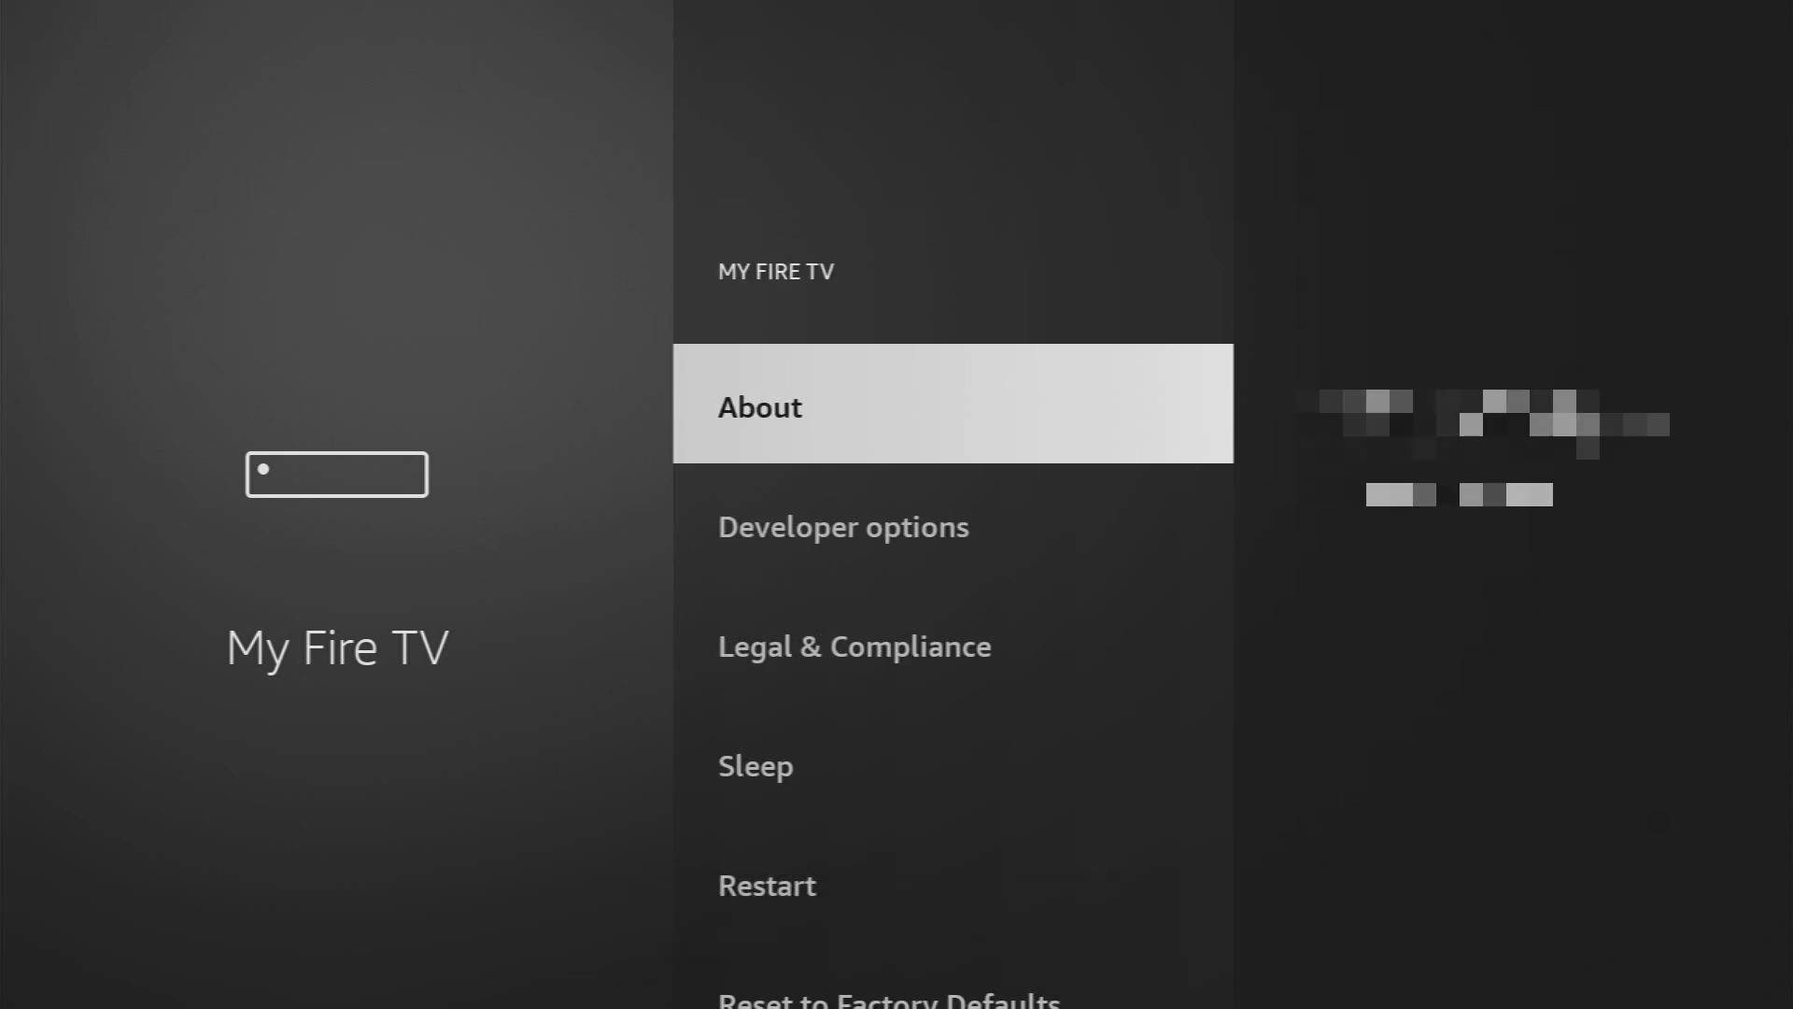
# - Go to Developer options > Install unknown apps and focus Downloader's permission
pyautogui.press('Down')
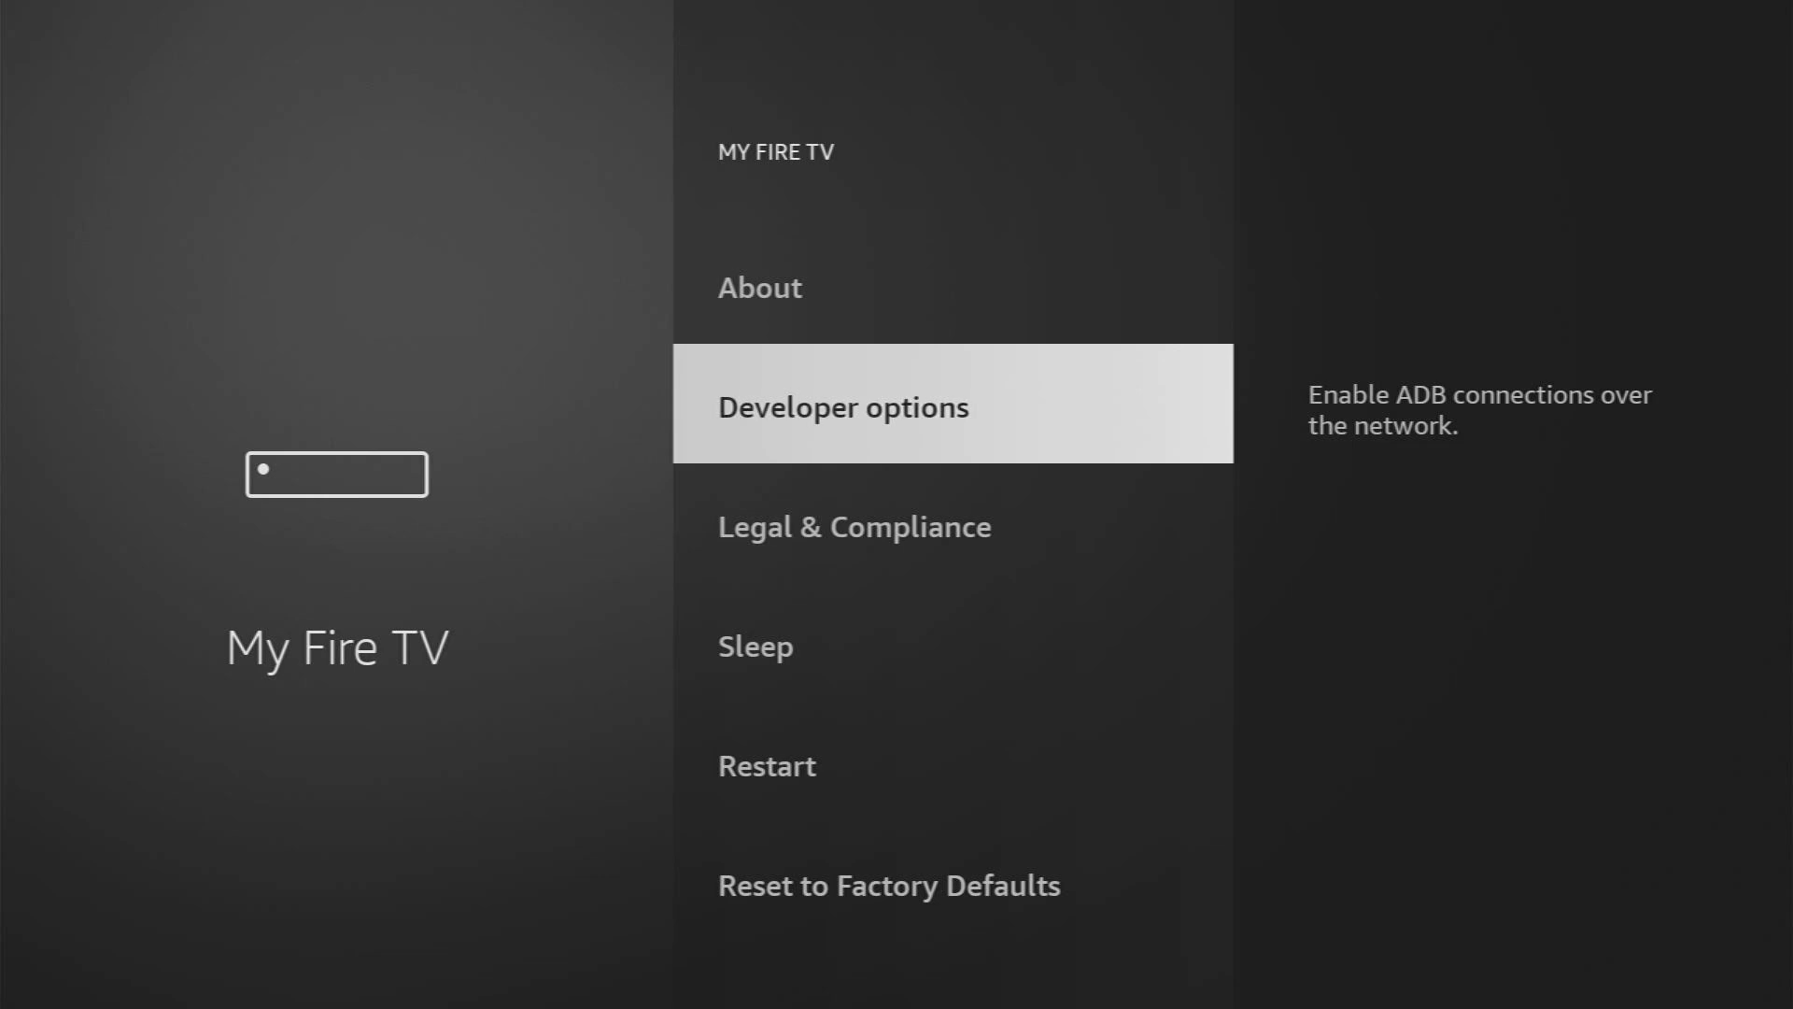
pyautogui.press('Return')
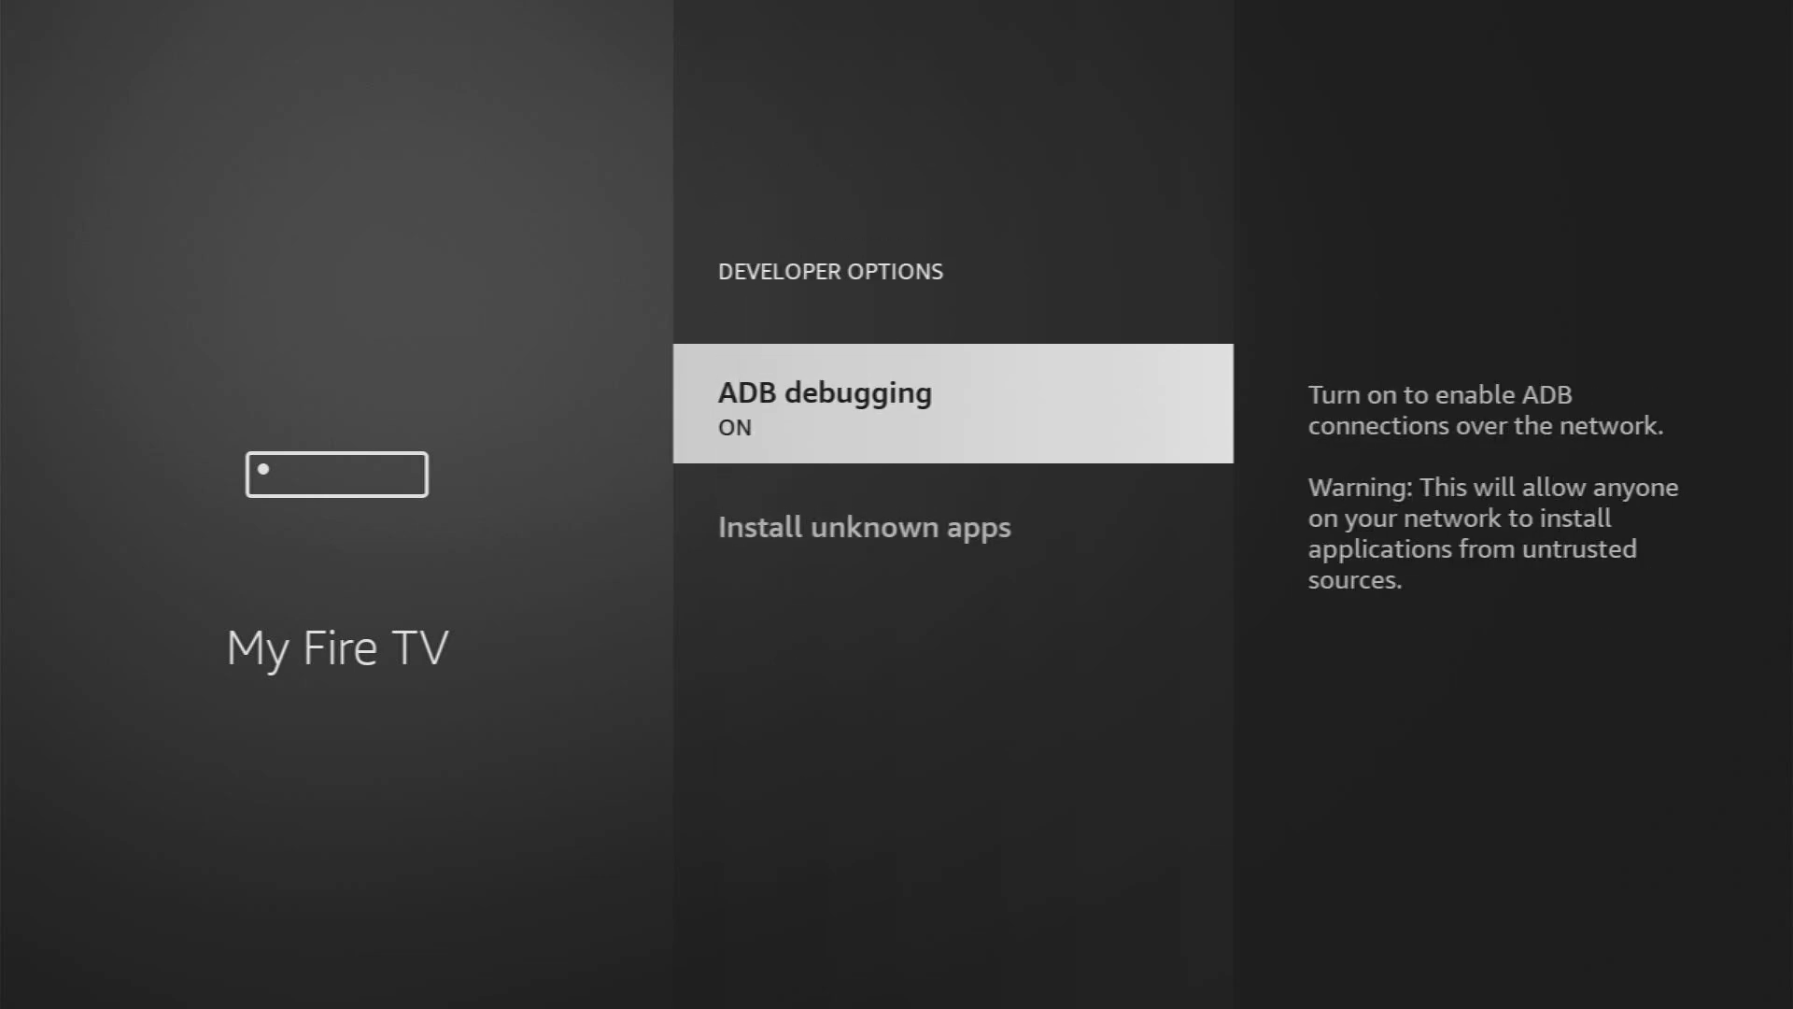
pyautogui.press('Down')
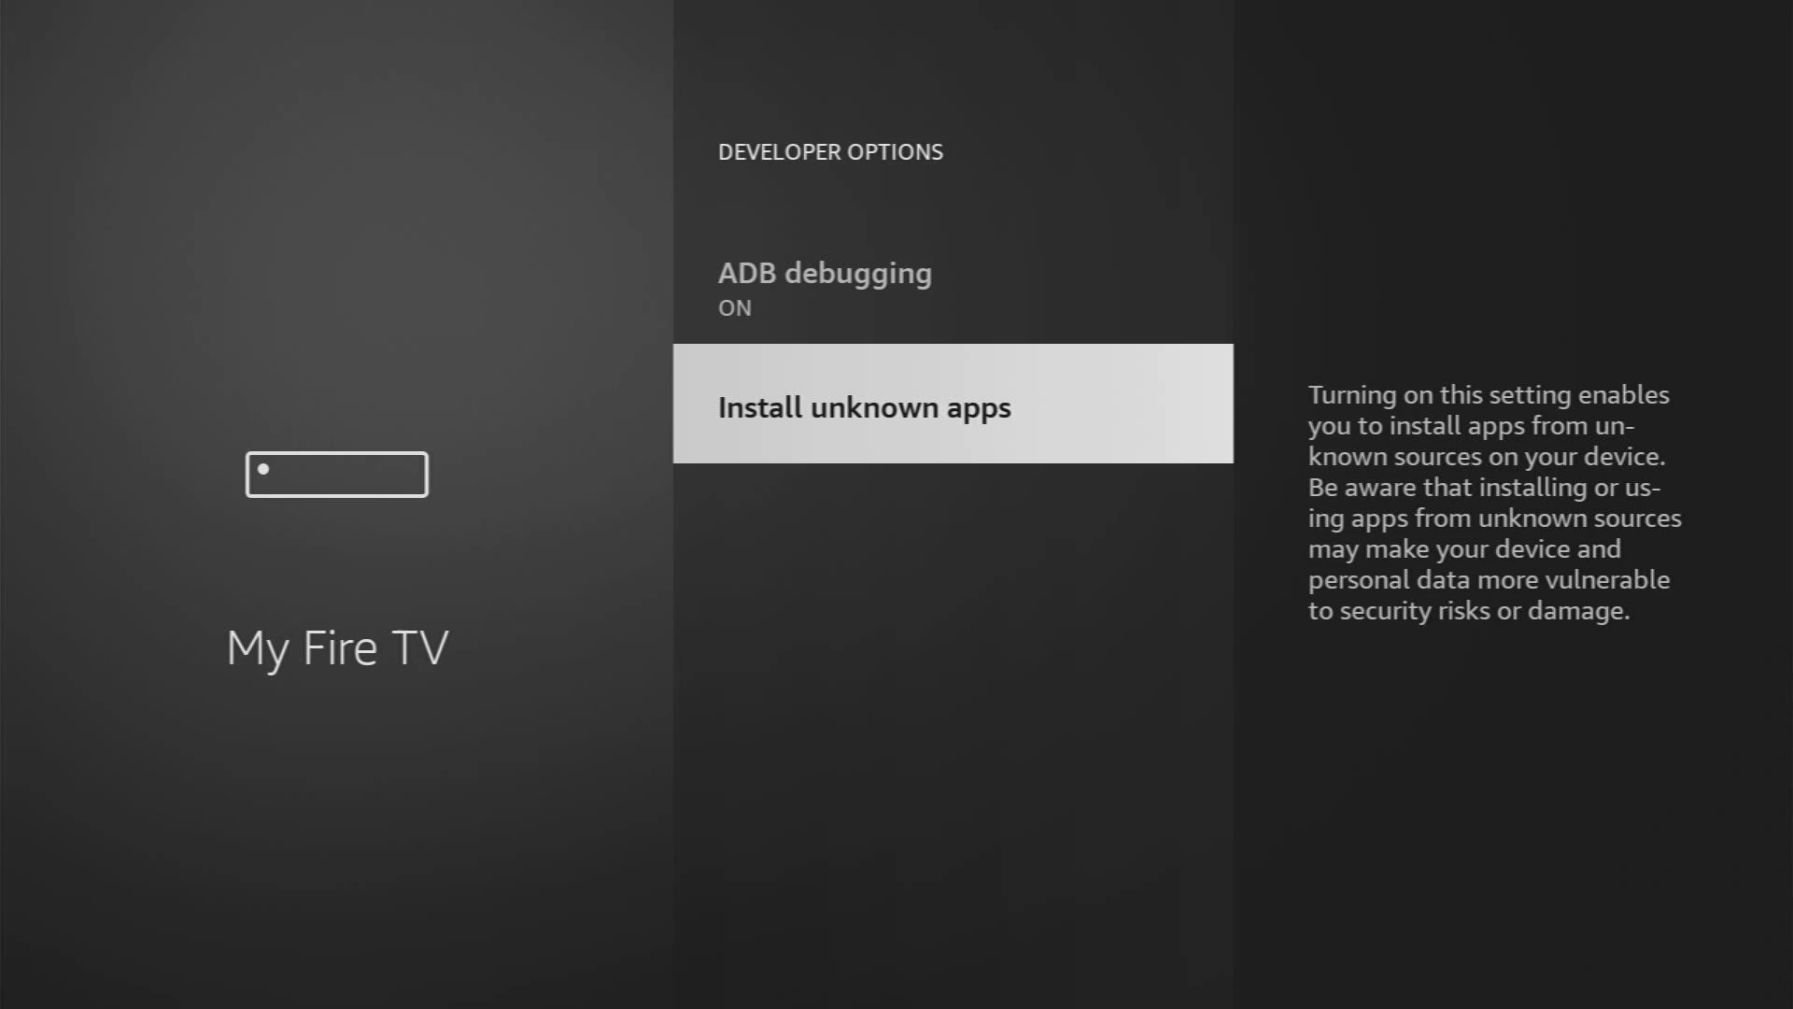
pyautogui.press('Return')
pyautogui.press('Down')
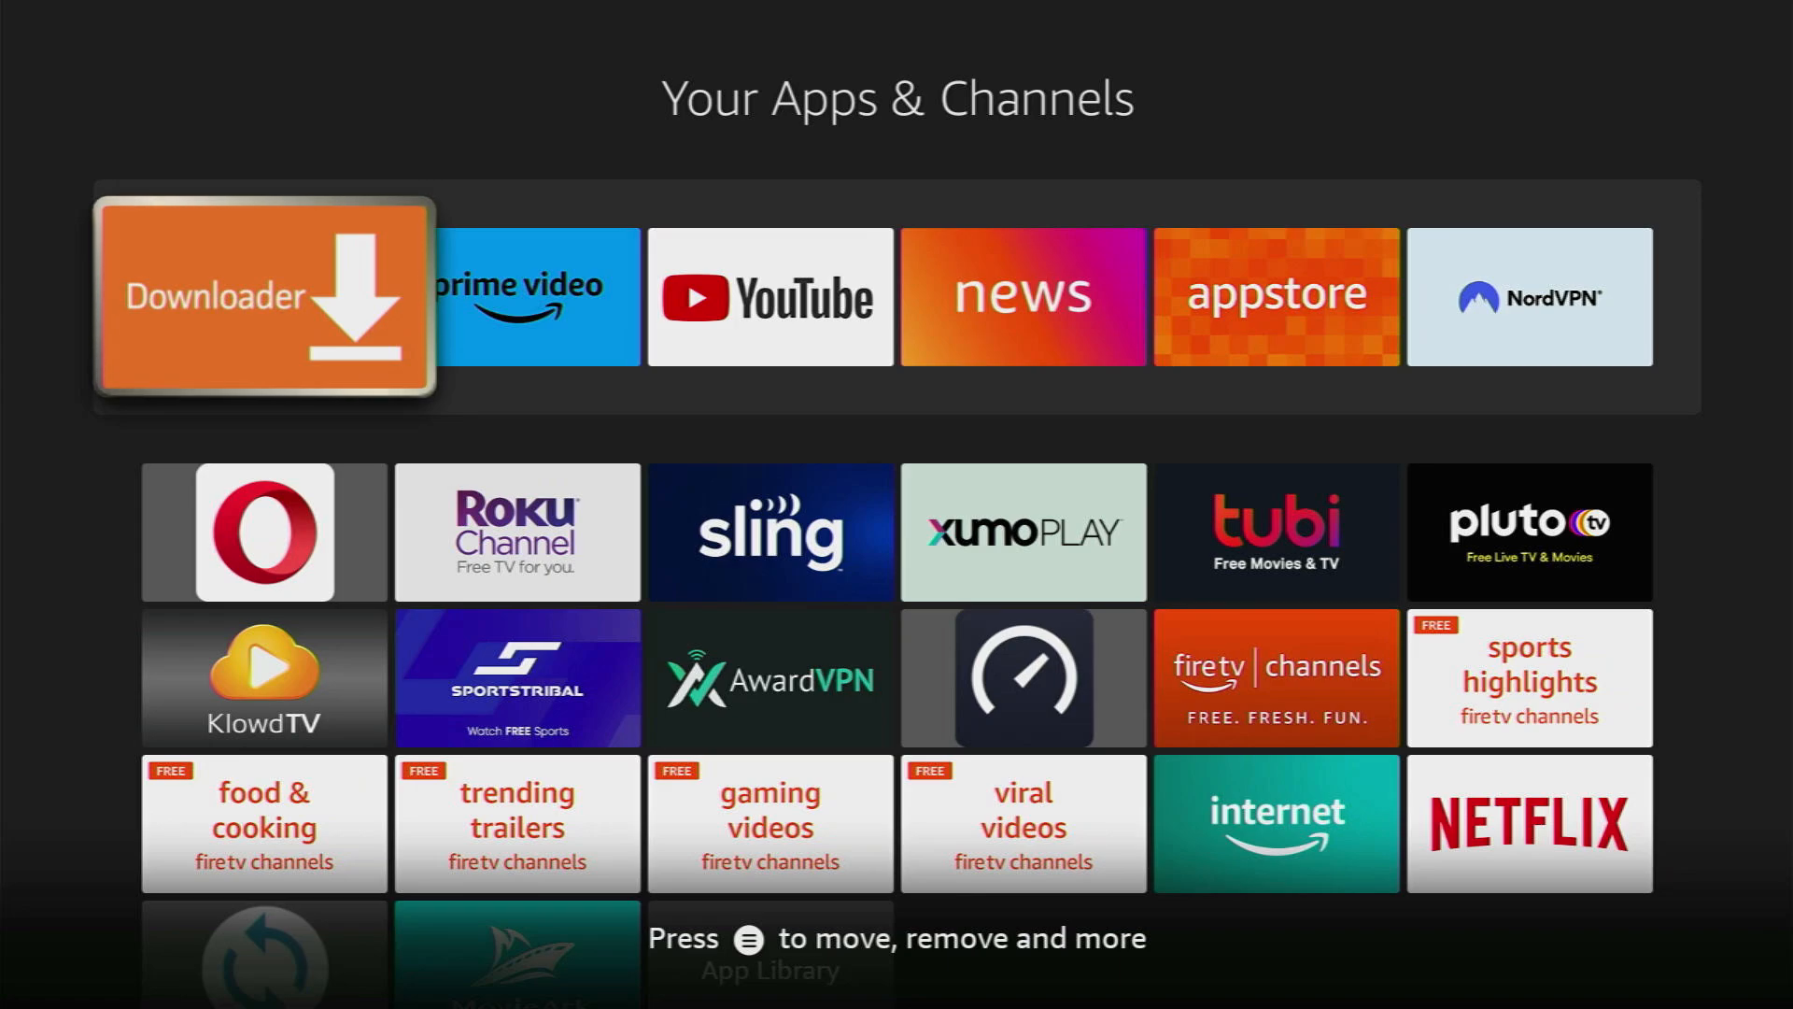
# - Launch Downloader and spell 'aptoide' in its URL or search field
pyautogui.press('Return')
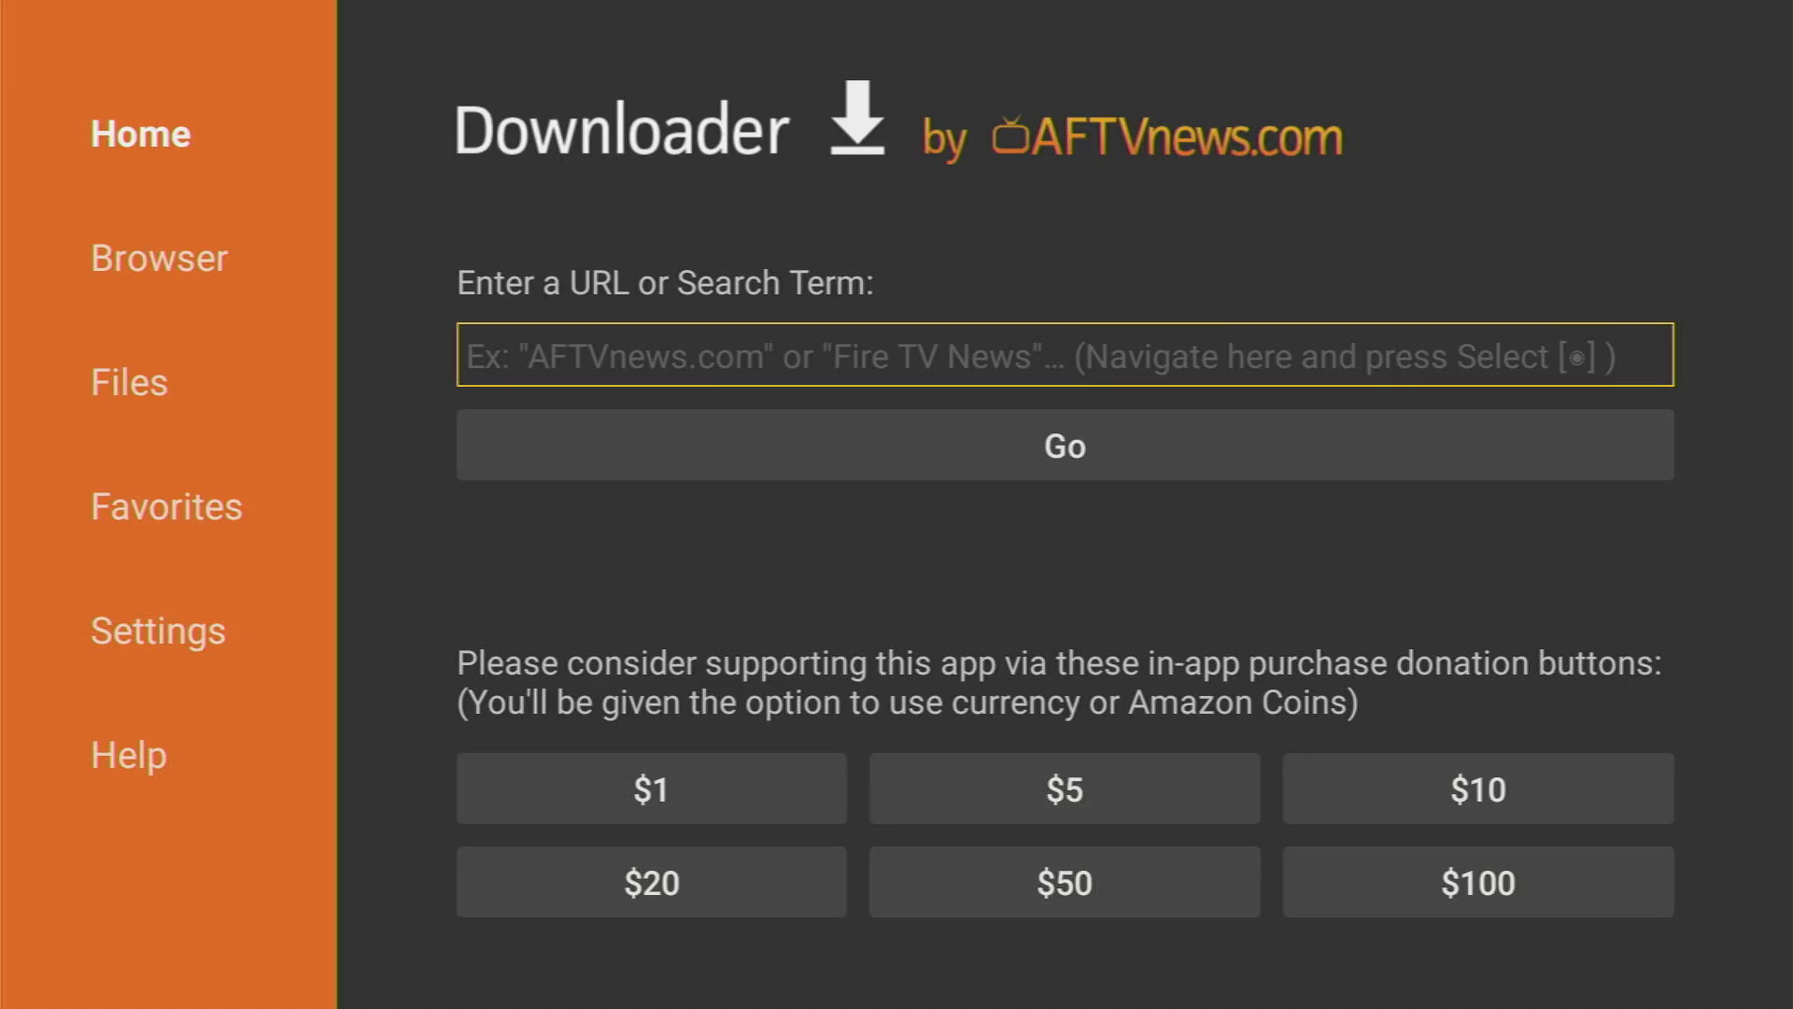
pyautogui.press('Return')
pyautogui.press('Return')
pyautogui.press('Down')
pyautogui.press('Right')
pyautogui.press('Right')
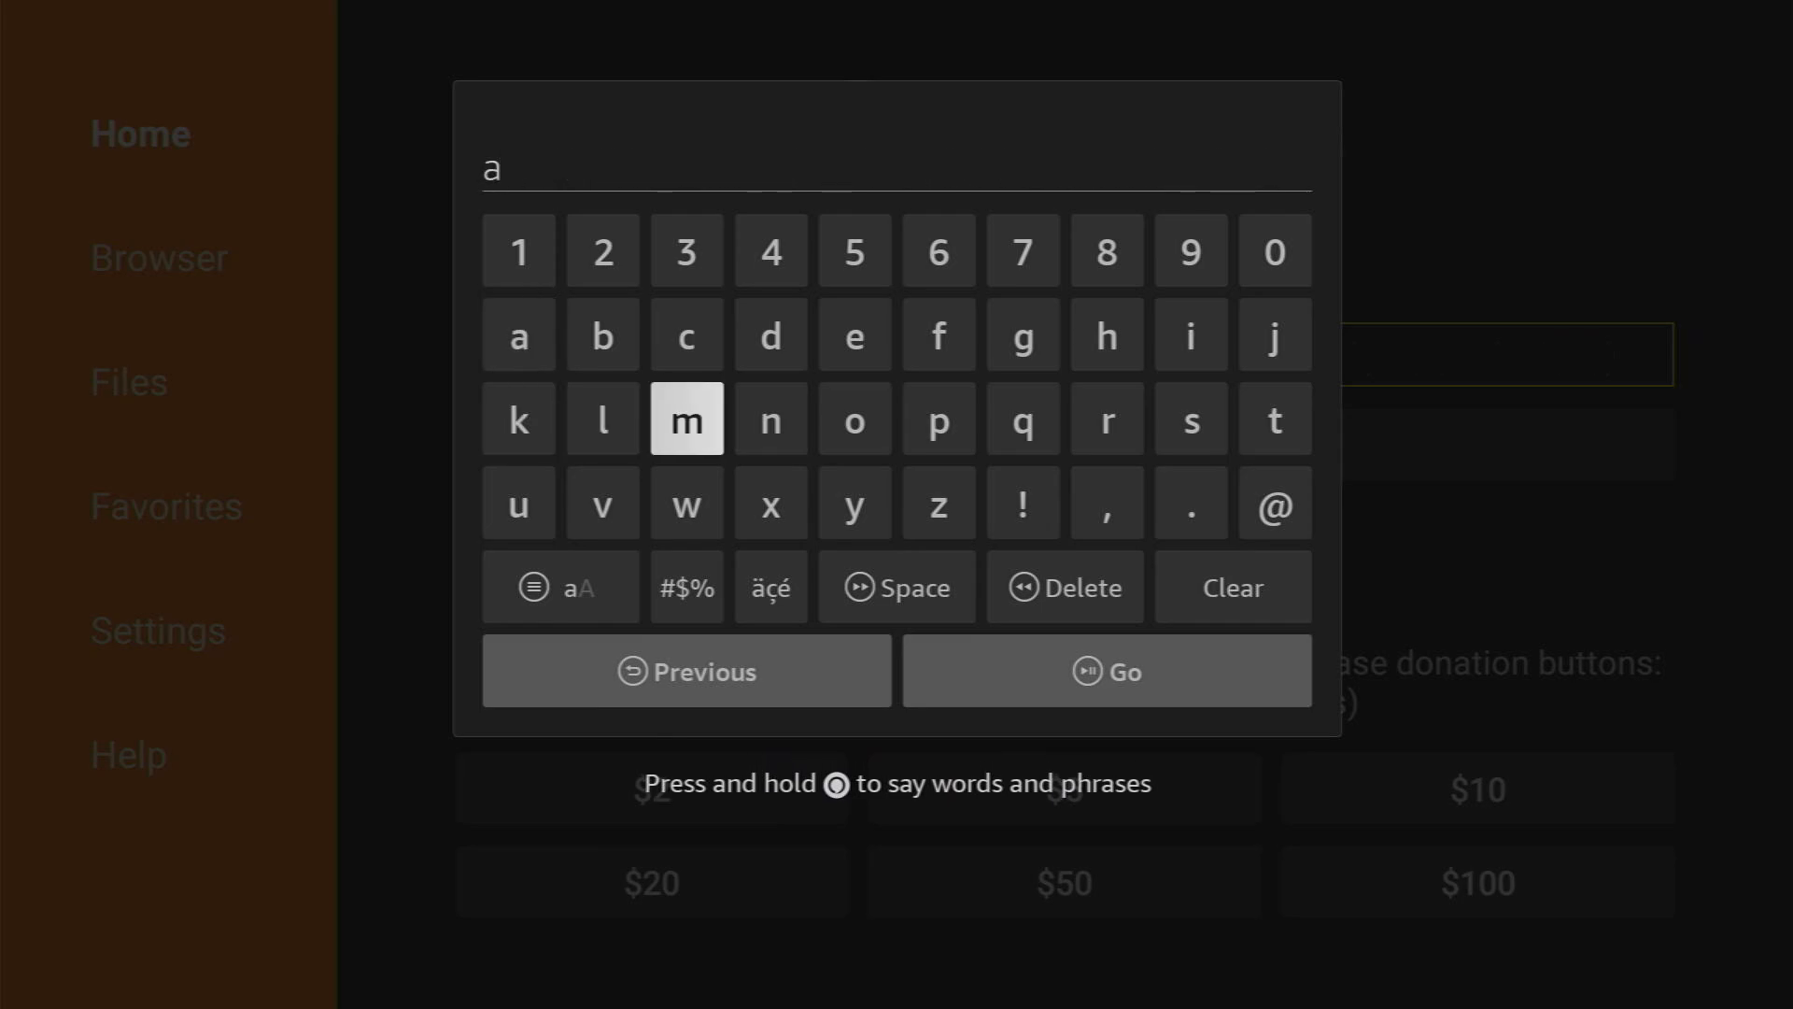
pyautogui.press('Right')
pyautogui.press('Right')
pyautogui.press('Right')
pyautogui.press('Return')
pyautogui.press('Right')
pyautogui.press('Right')
pyautogui.press('Right')
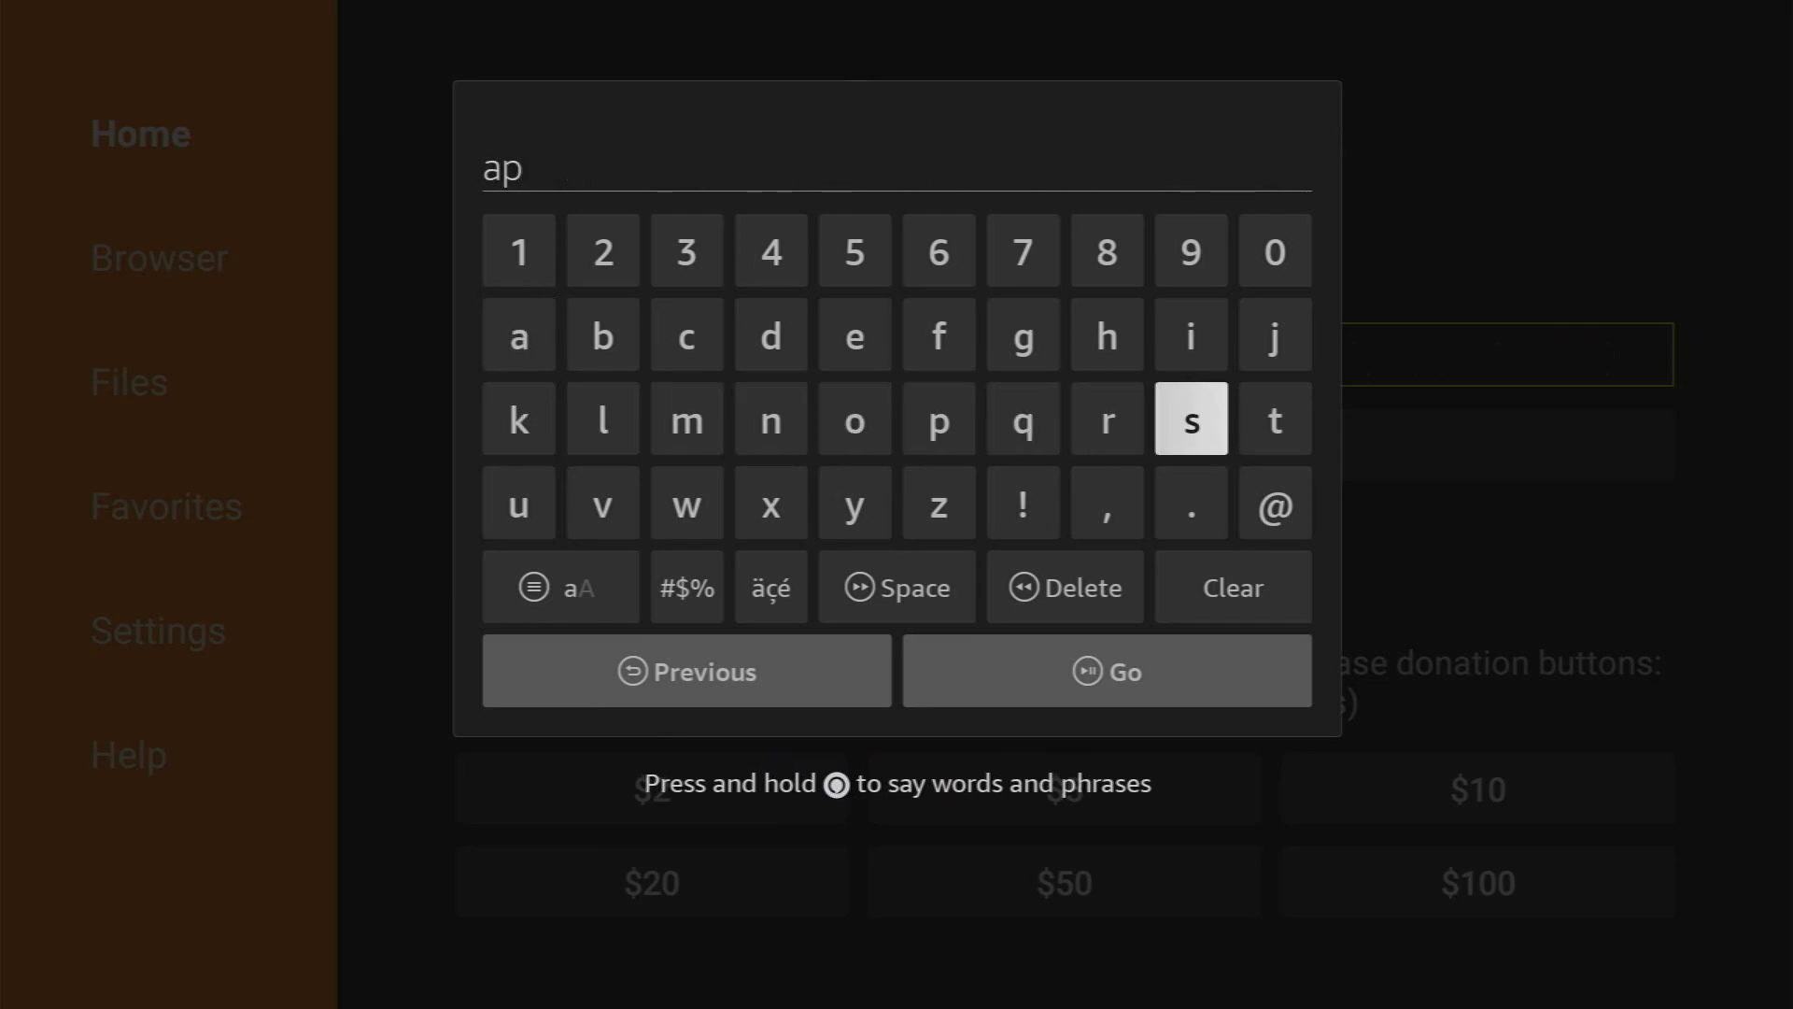
pyautogui.press('Right')
pyautogui.press('Return')
pyautogui.press('Left')
pyautogui.press('Left')
pyautogui.press('Left')
pyautogui.press('Left')
pyautogui.press('Left')
pyautogui.press('Return')
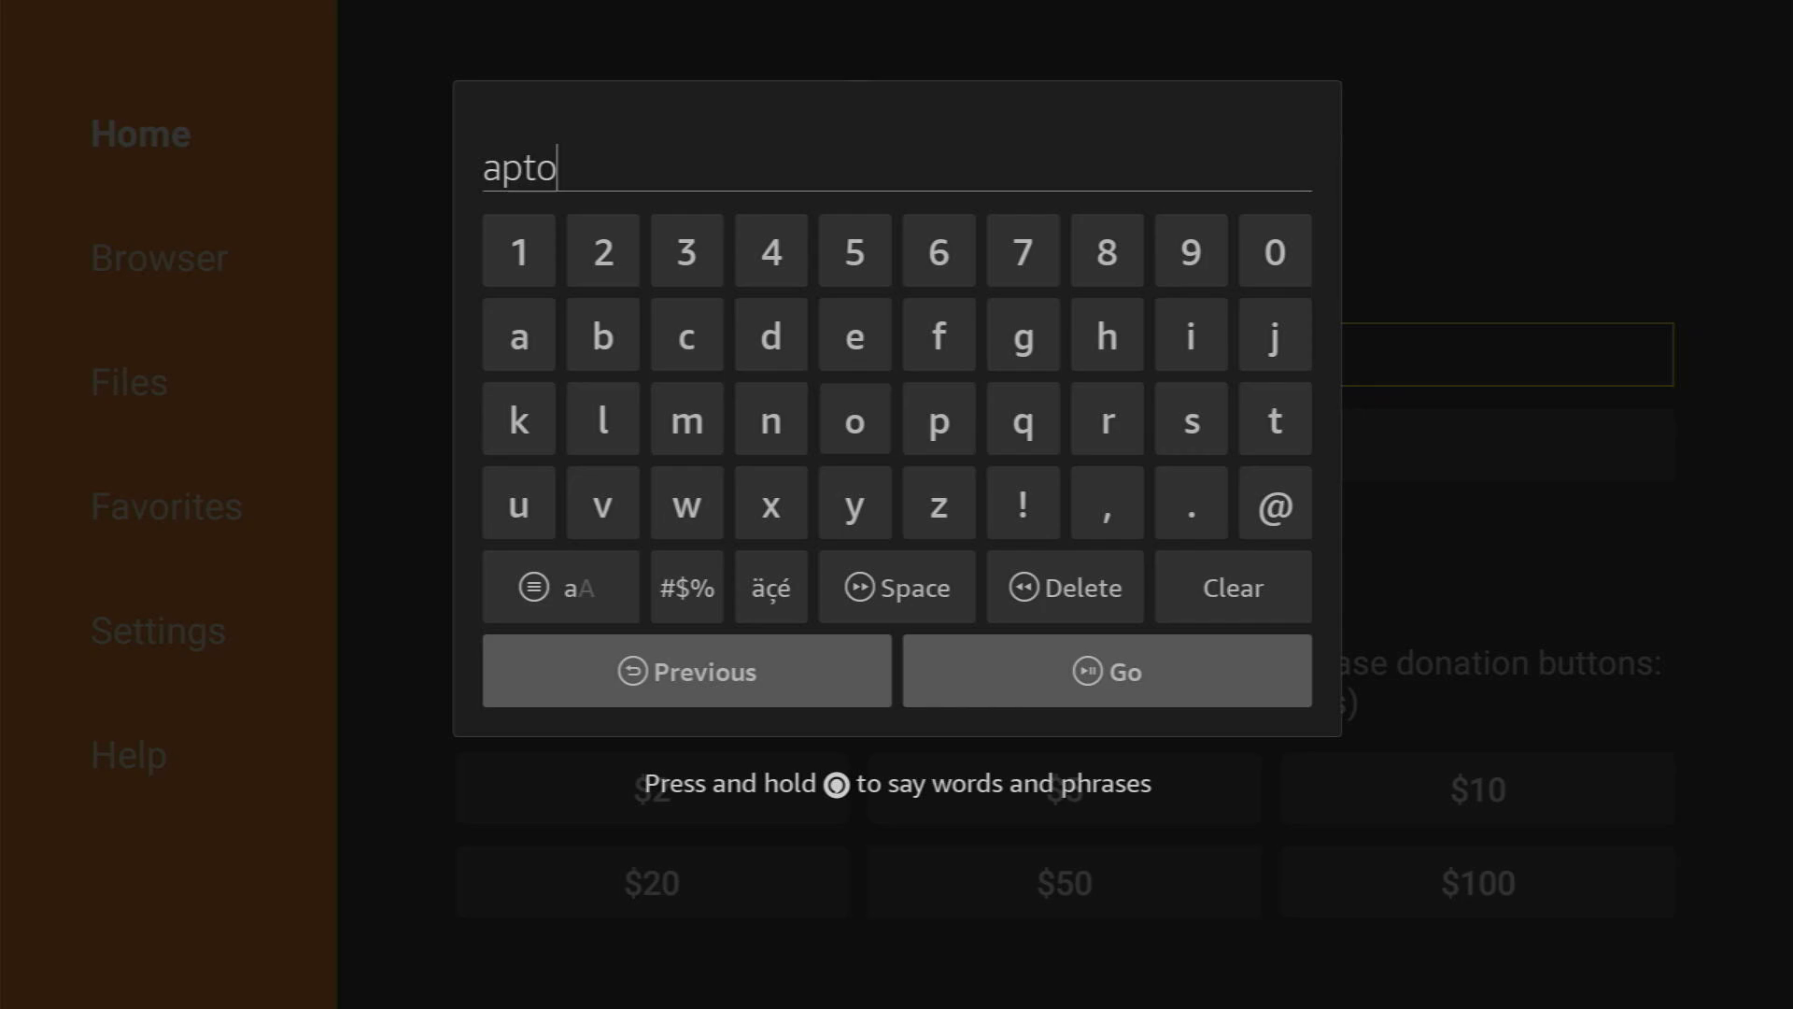
pyautogui.press('Up')
pyautogui.press('Right')
pyautogui.press('Right')
pyautogui.press('Right')
pyautogui.press('Right')
pyautogui.press('Return')
pyautogui.press('Left')
pyautogui.press('Left')
pyautogui.press('Left')
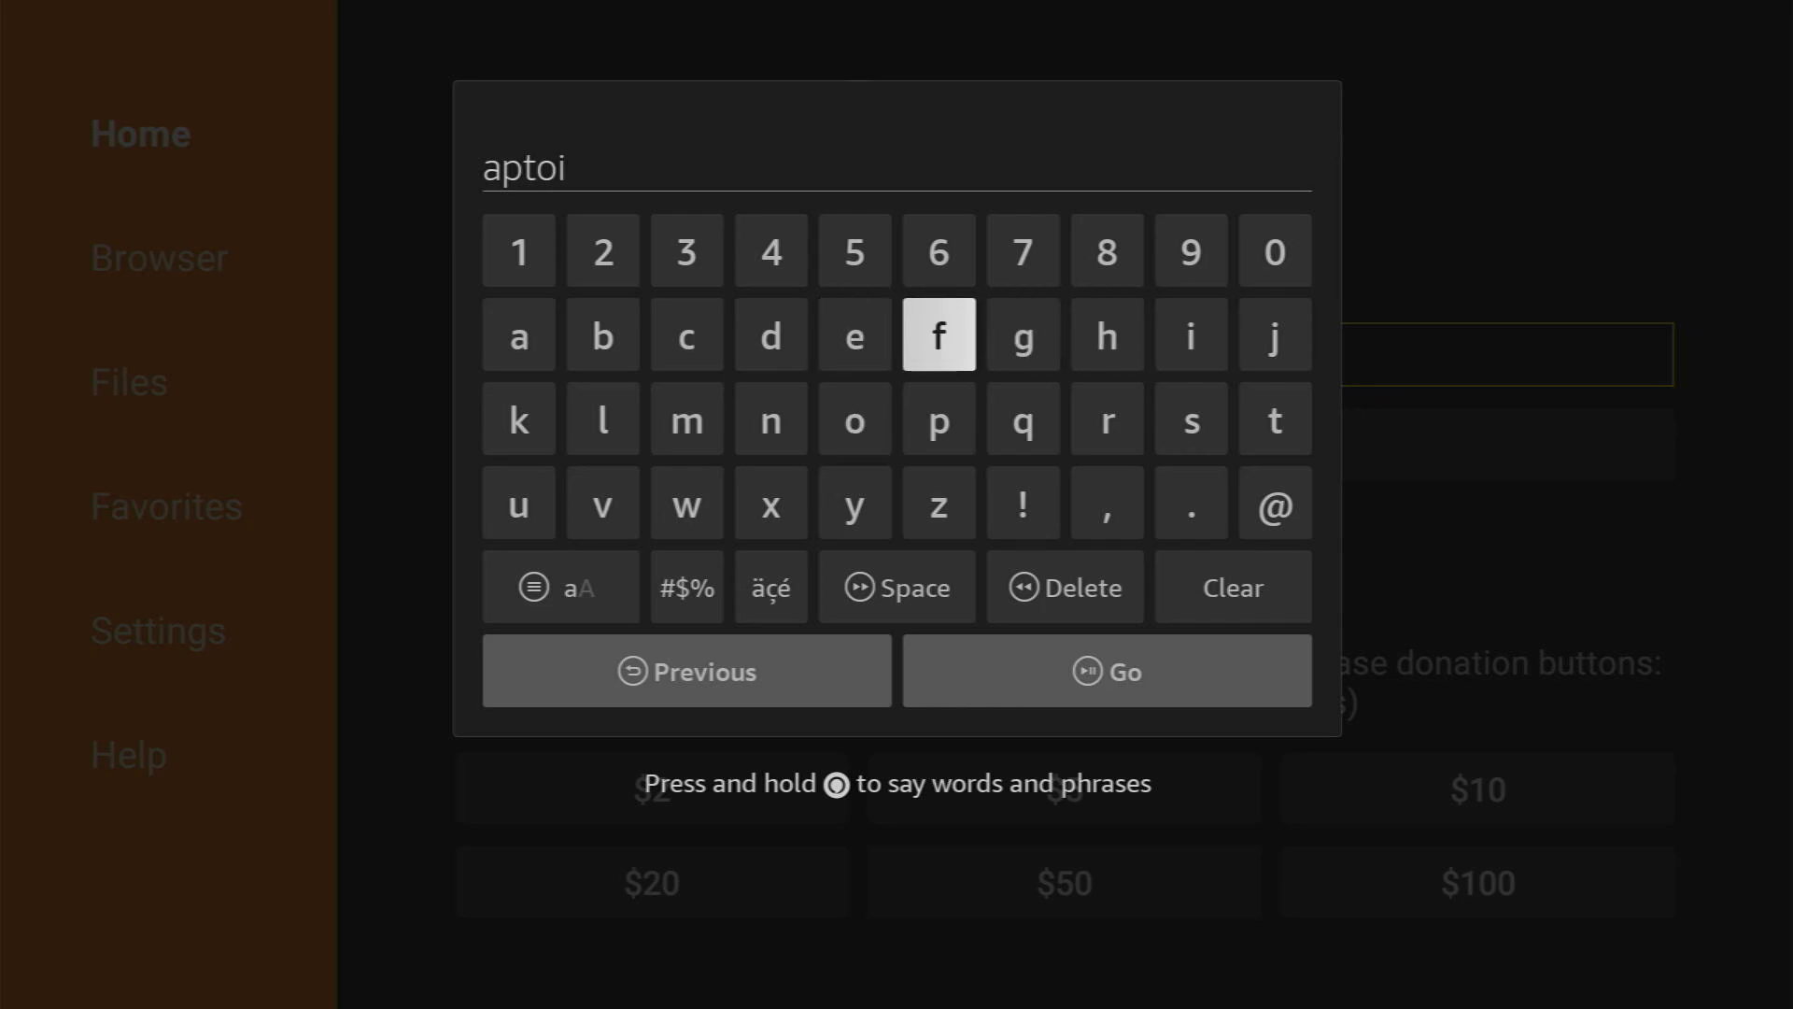
pyautogui.press('Left')
pyautogui.press('Left')
pyautogui.press('Return')
pyautogui.press('Right')
pyautogui.press('Return')
# - Complete the term as 'aptoide tv' and submit the web search
pyautogui.press('Down')
pyautogui.press('Down')
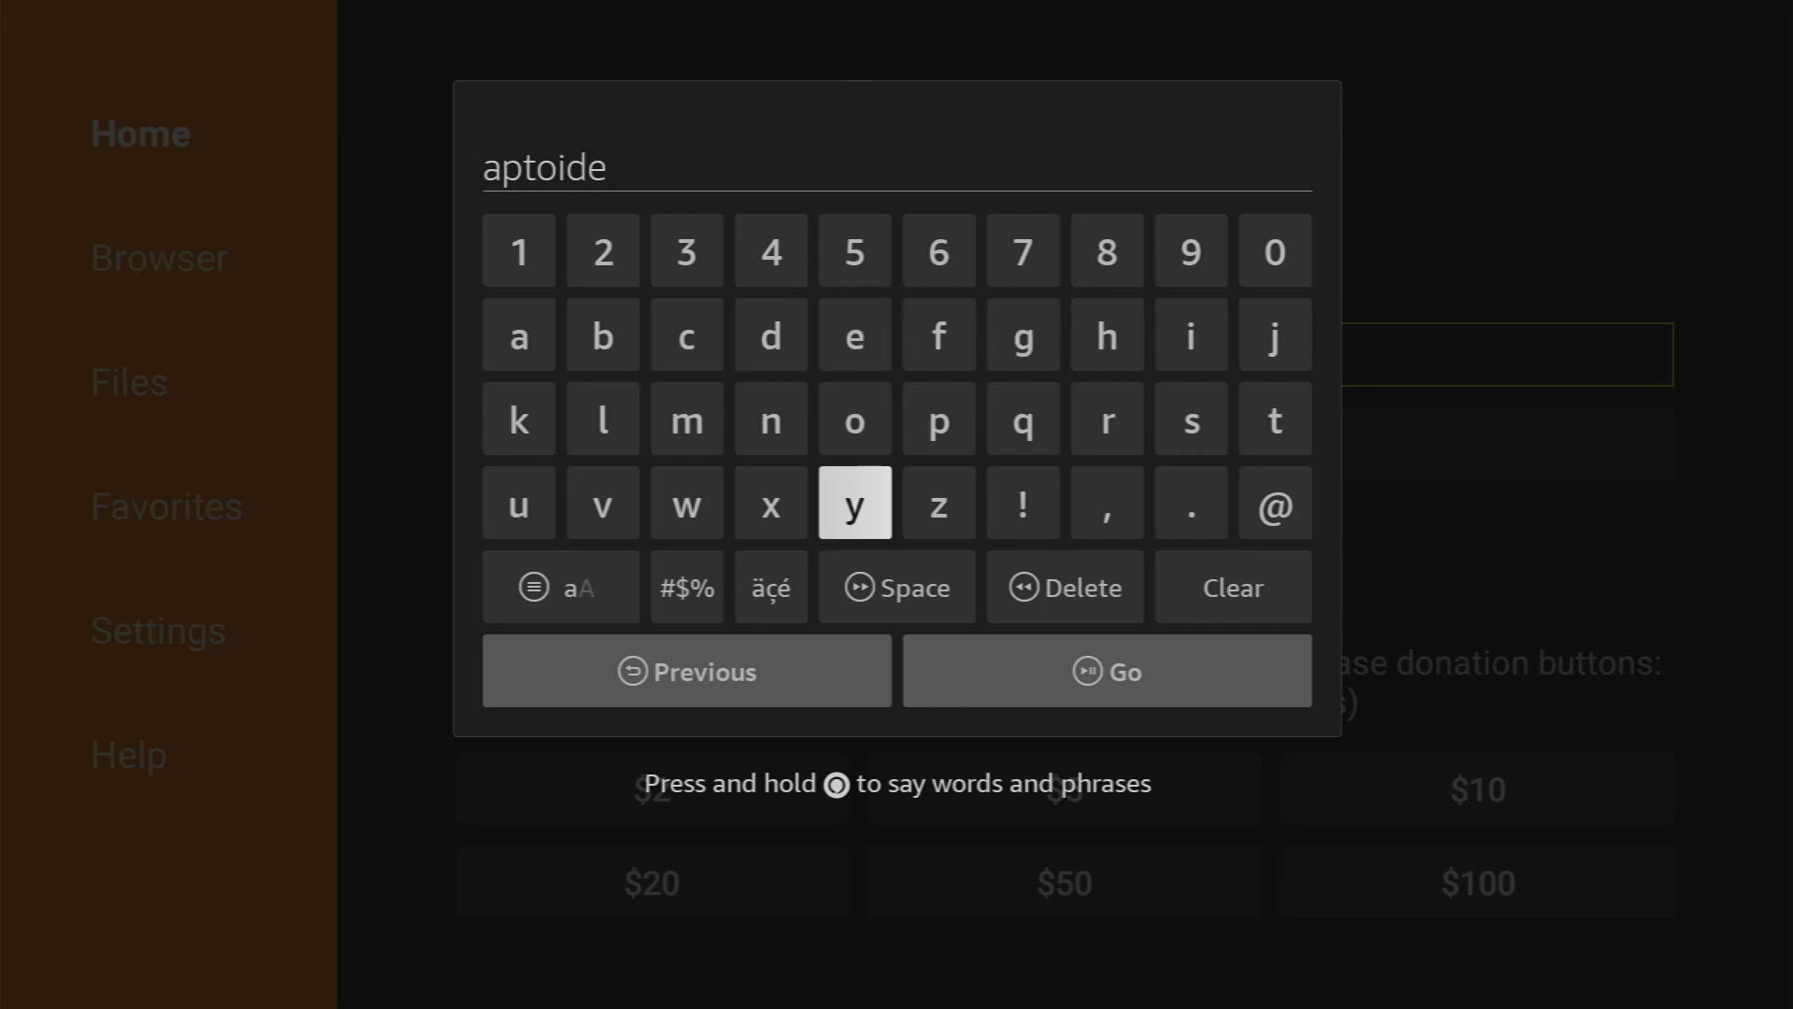
pyautogui.press('Down')
pyautogui.press('Up')
pyautogui.press('Up')
pyautogui.press('Right')
pyautogui.press('Right')
pyautogui.press('Right')
pyautogui.press('Right')
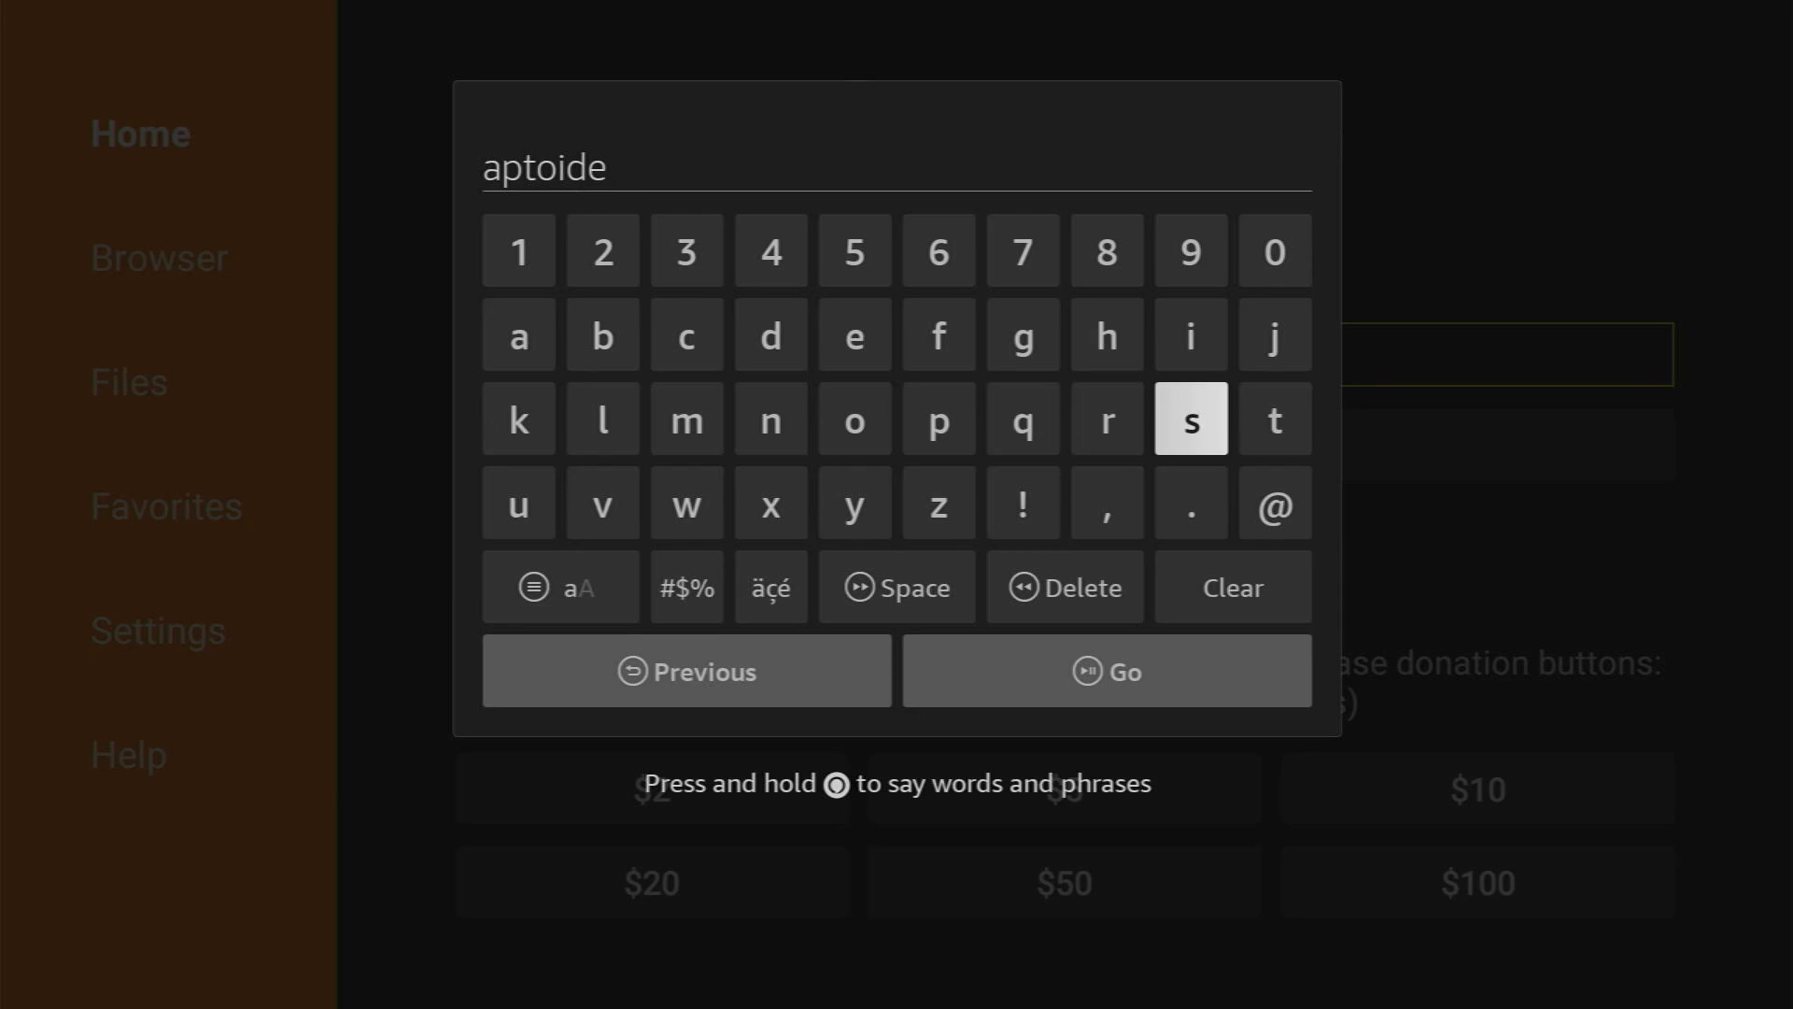
pyautogui.press('Right')
pyautogui.press('Return')
pyautogui.press('Down')
pyautogui.press('Right')
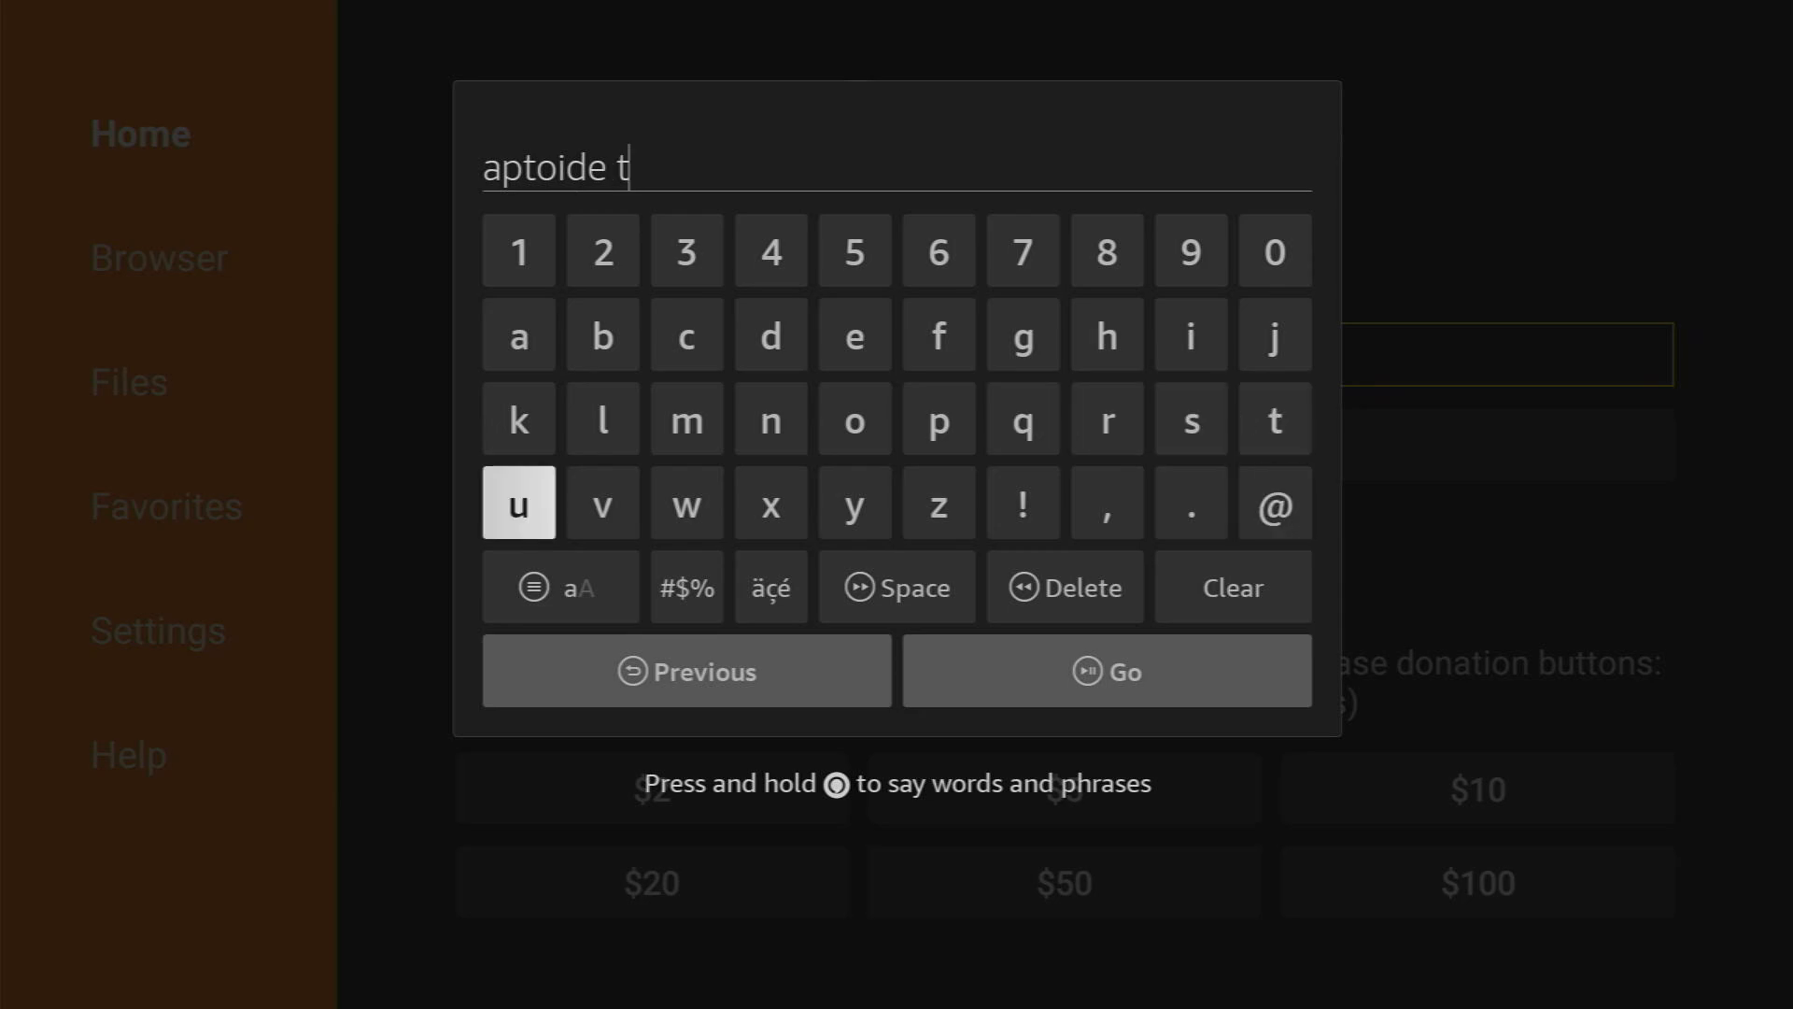
pyautogui.press('Right')
pyautogui.press('Return')
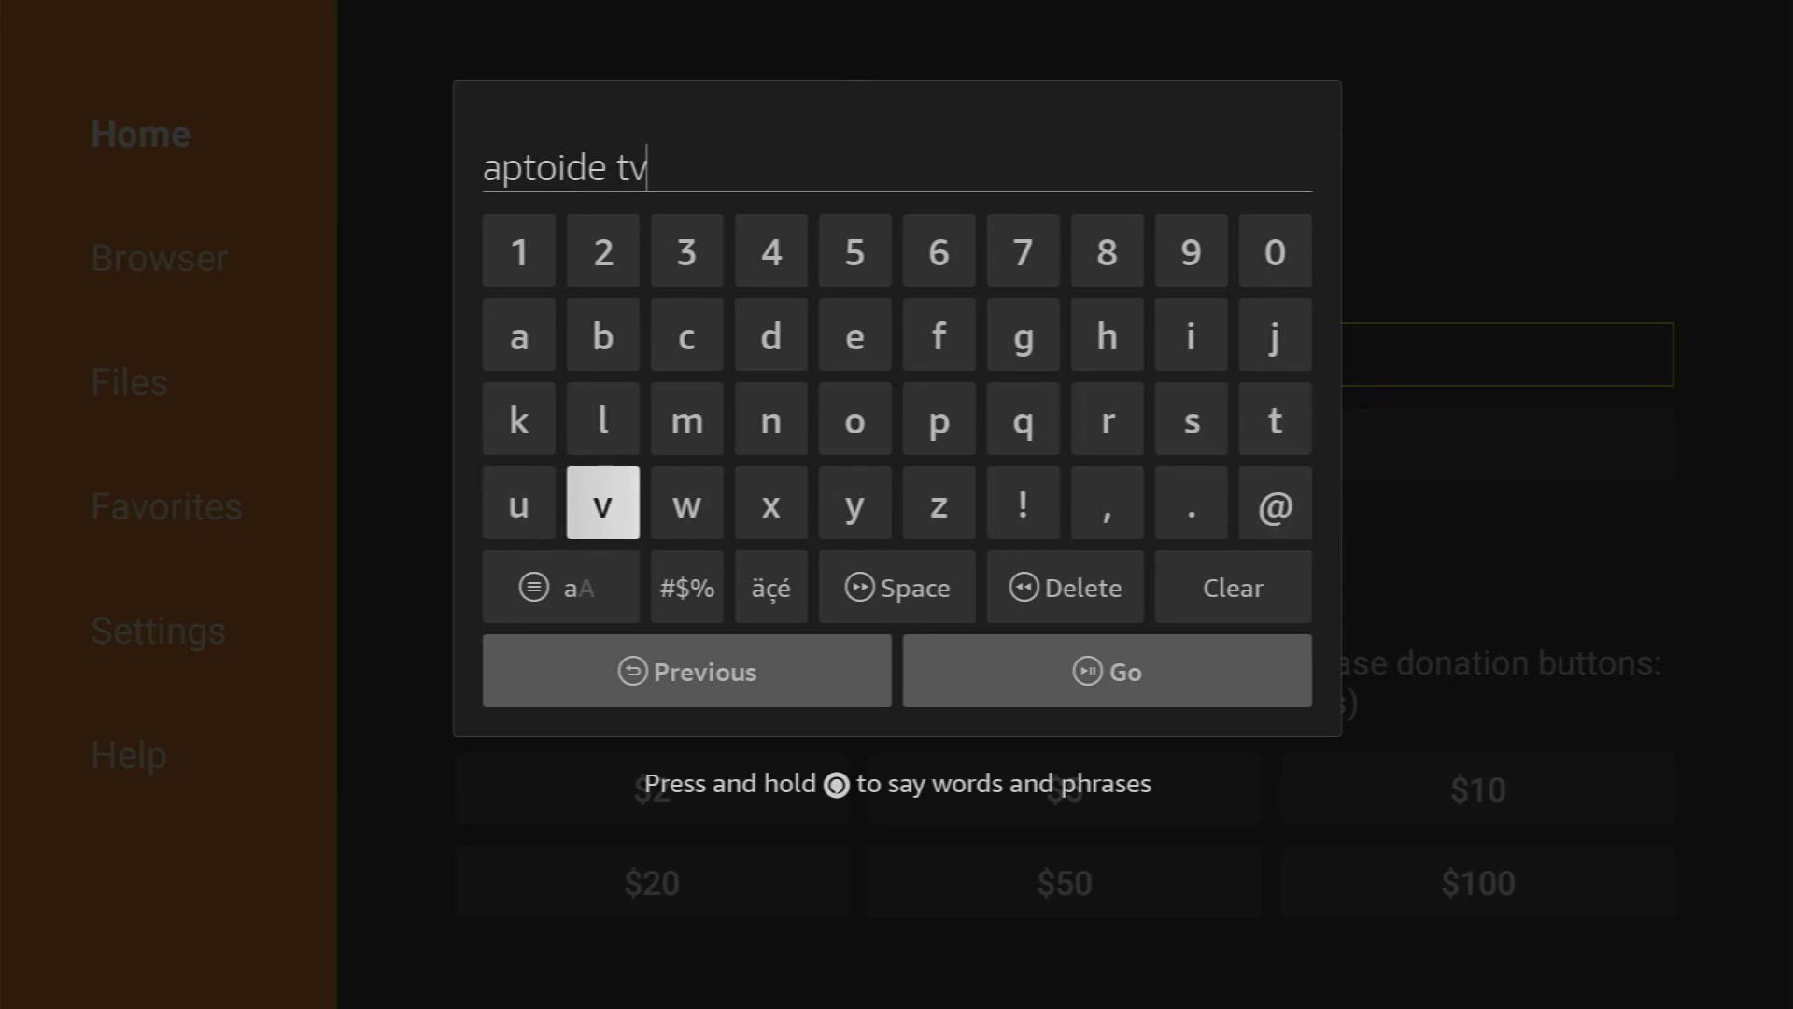
pyautogui.press('Down')
pyautogui.press('Down')
pyautogui.press('Right')
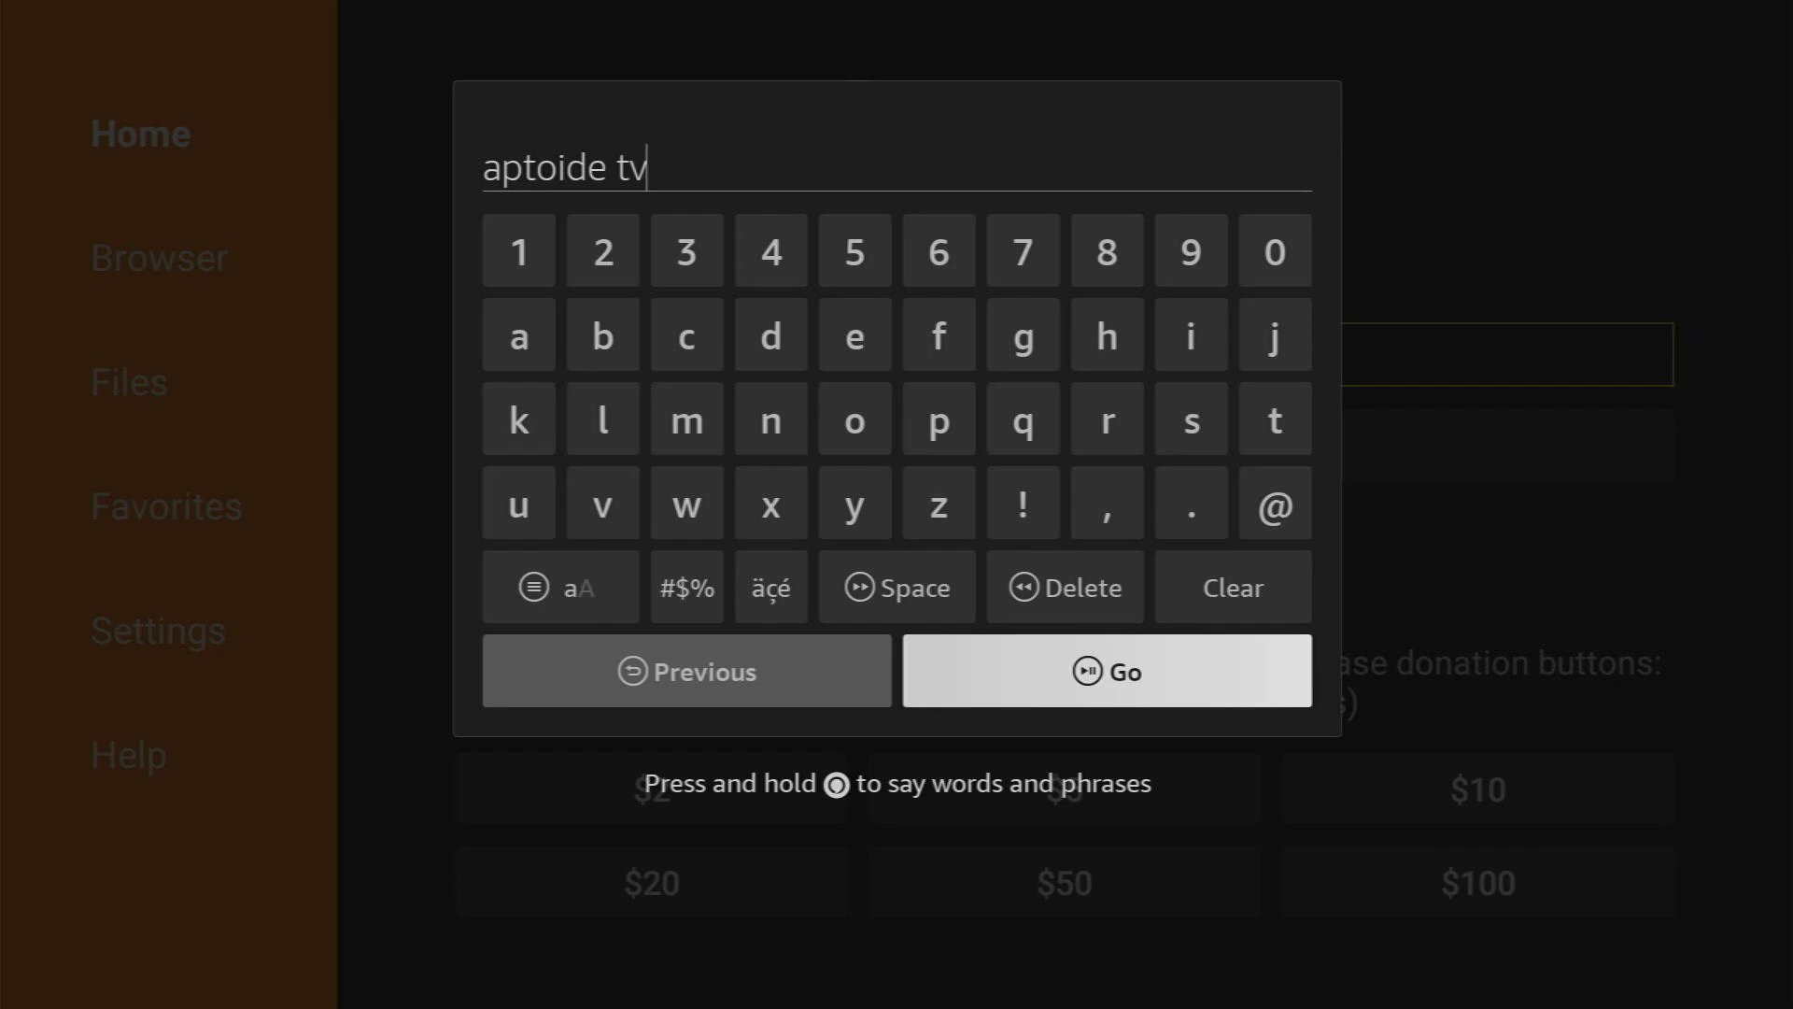
pyautogui.press('Return')
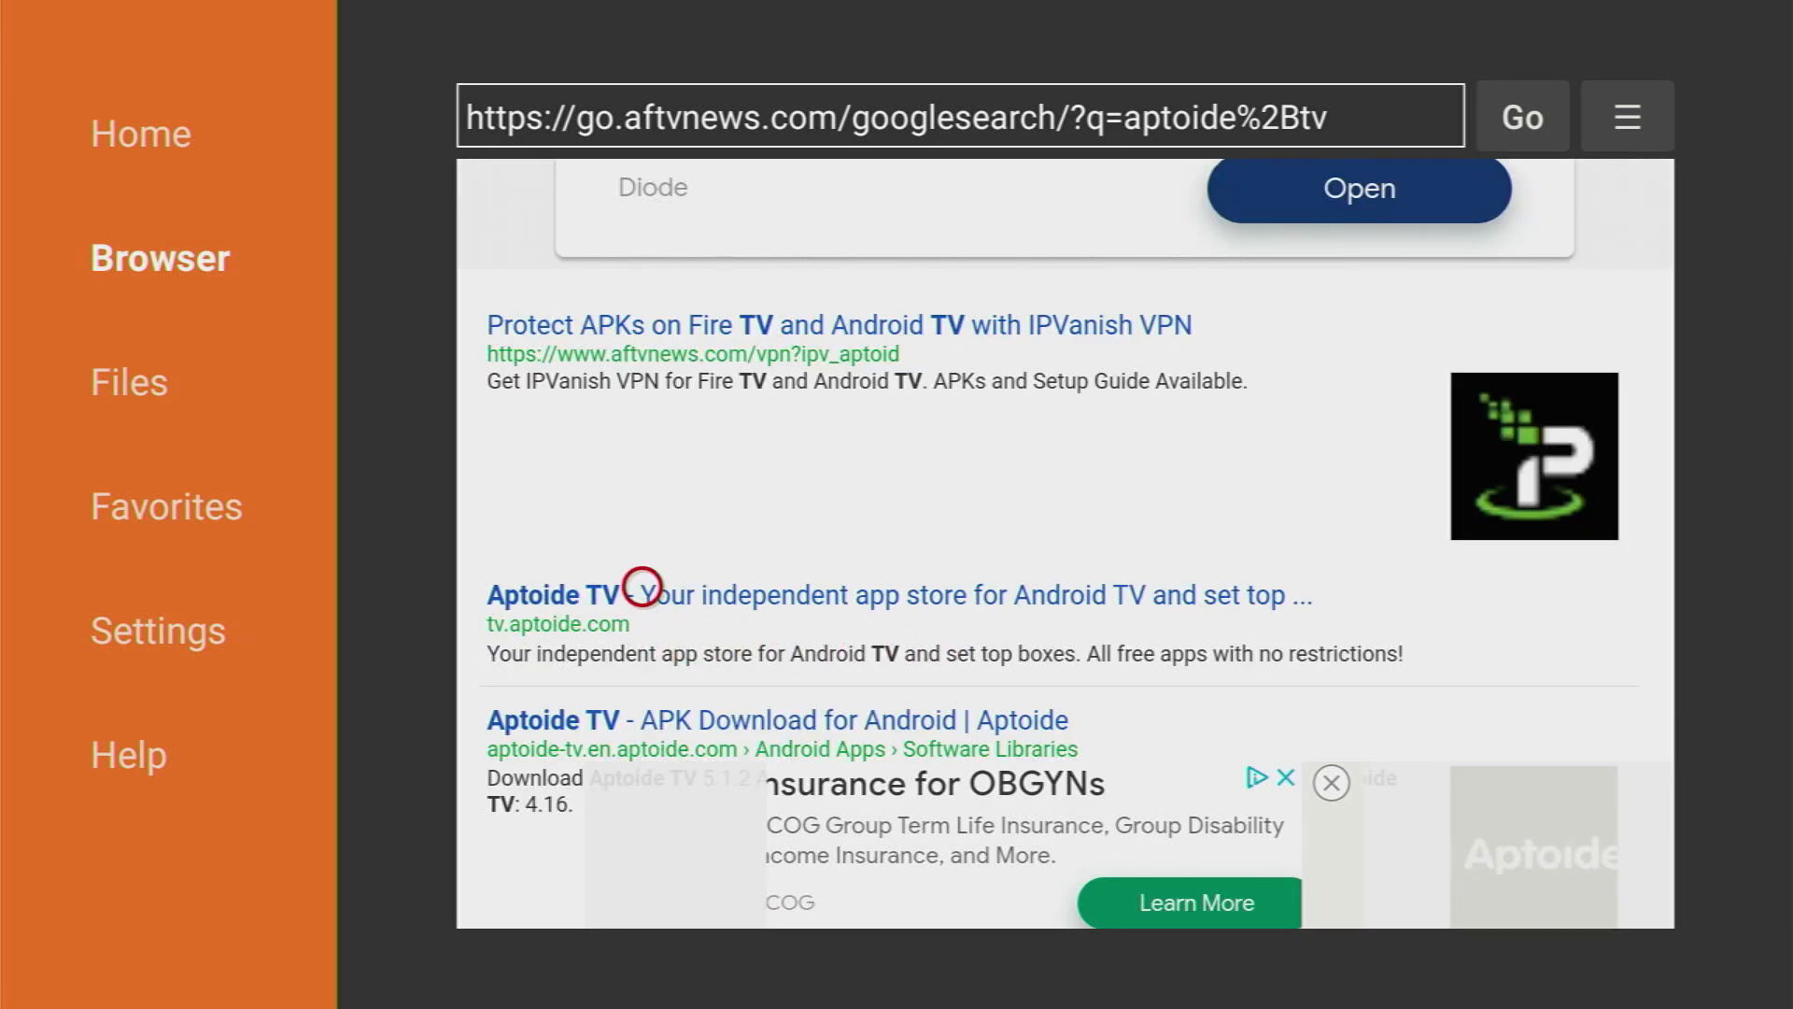
# - Download Aptoide TV from the tv.aptoide.com result and confirm INSTALL
pyautogui.click(642, 587)
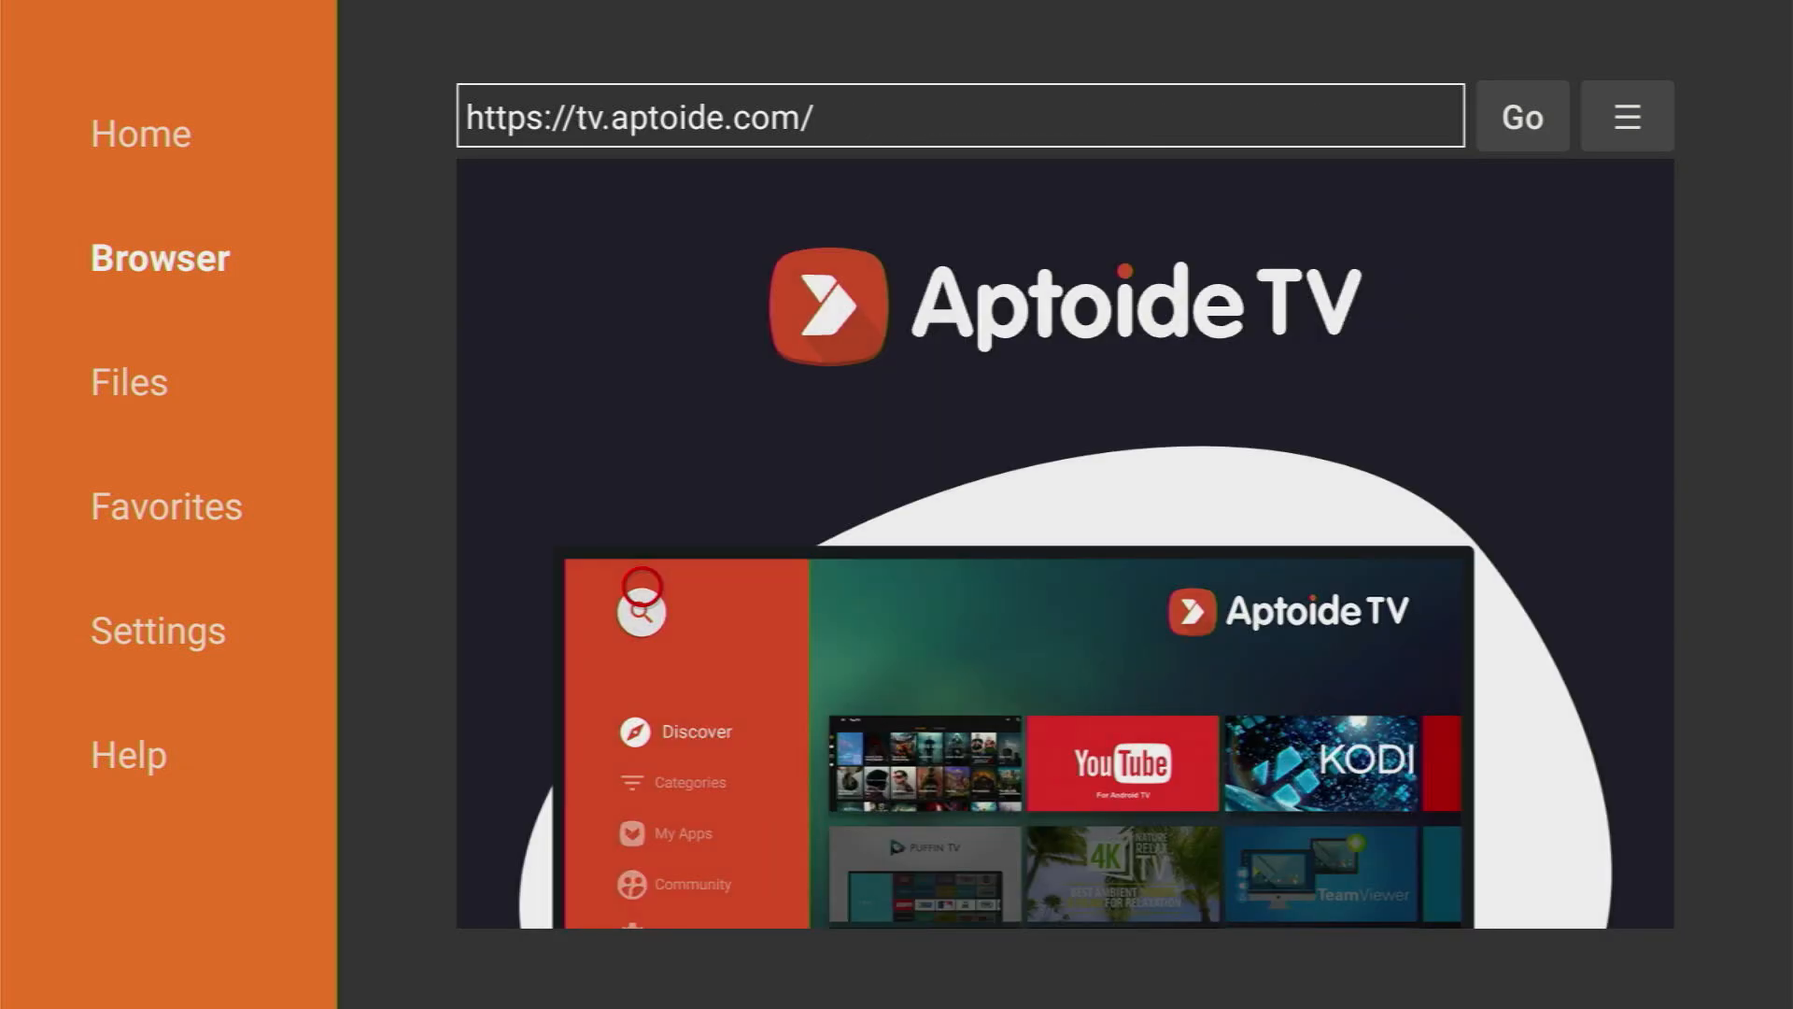
pyautogui.scroll(-8, 641, 868)
pyautogui.scroll(-5, 643, 892)
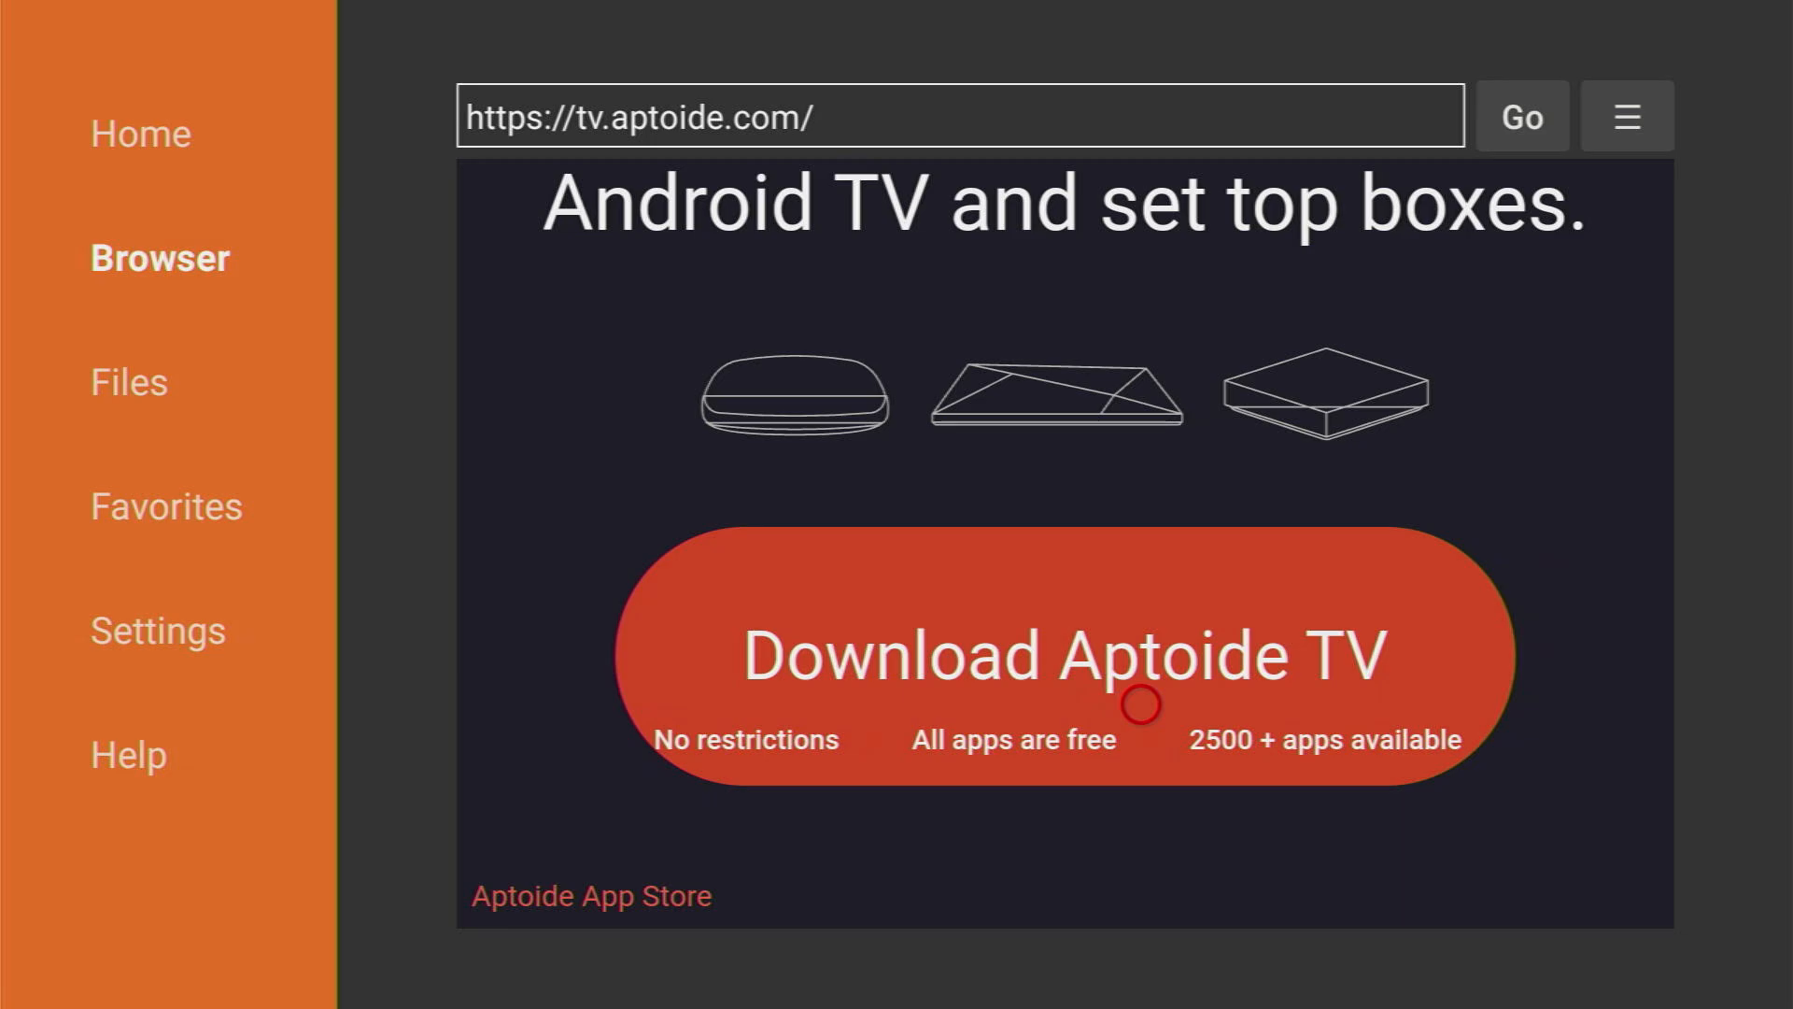
pyautogui.click(1141, 708)
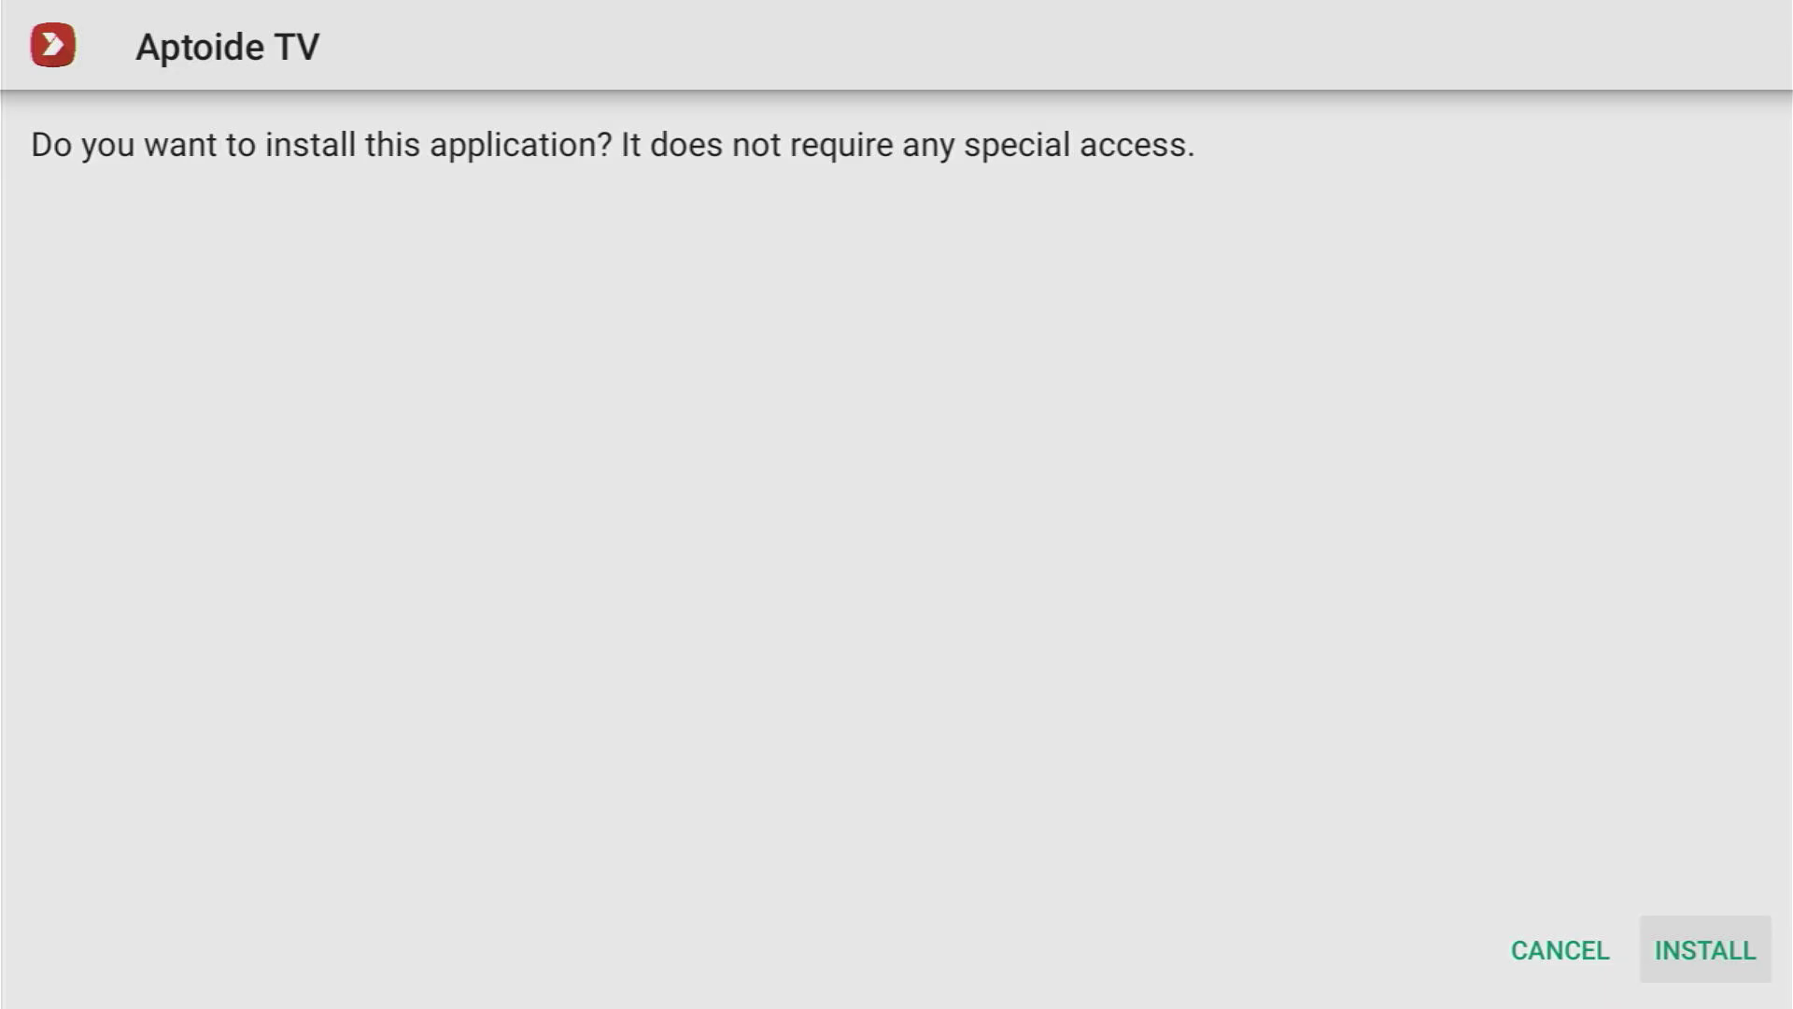
pyautogui.click(1705, 950)
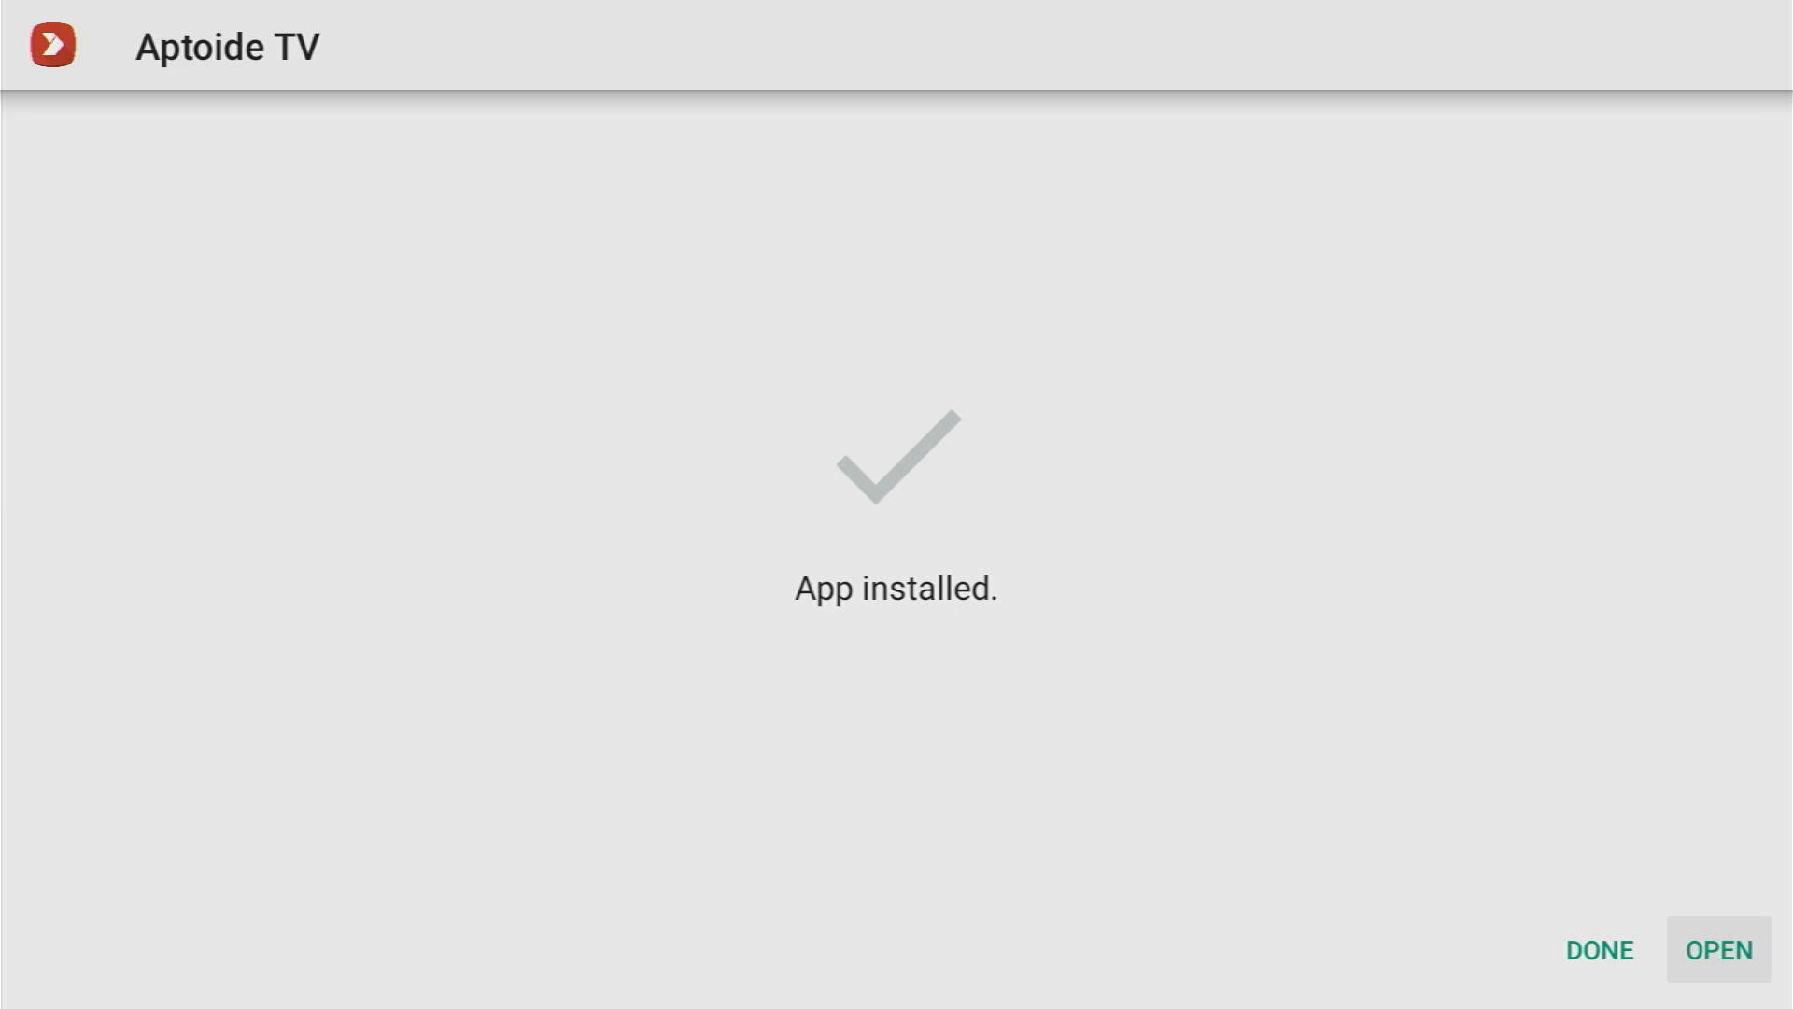
# - Dismiss the App installed screen with DONE and delete the AptoideTV-5.1.2.apk file
pyautogui.press('Left')
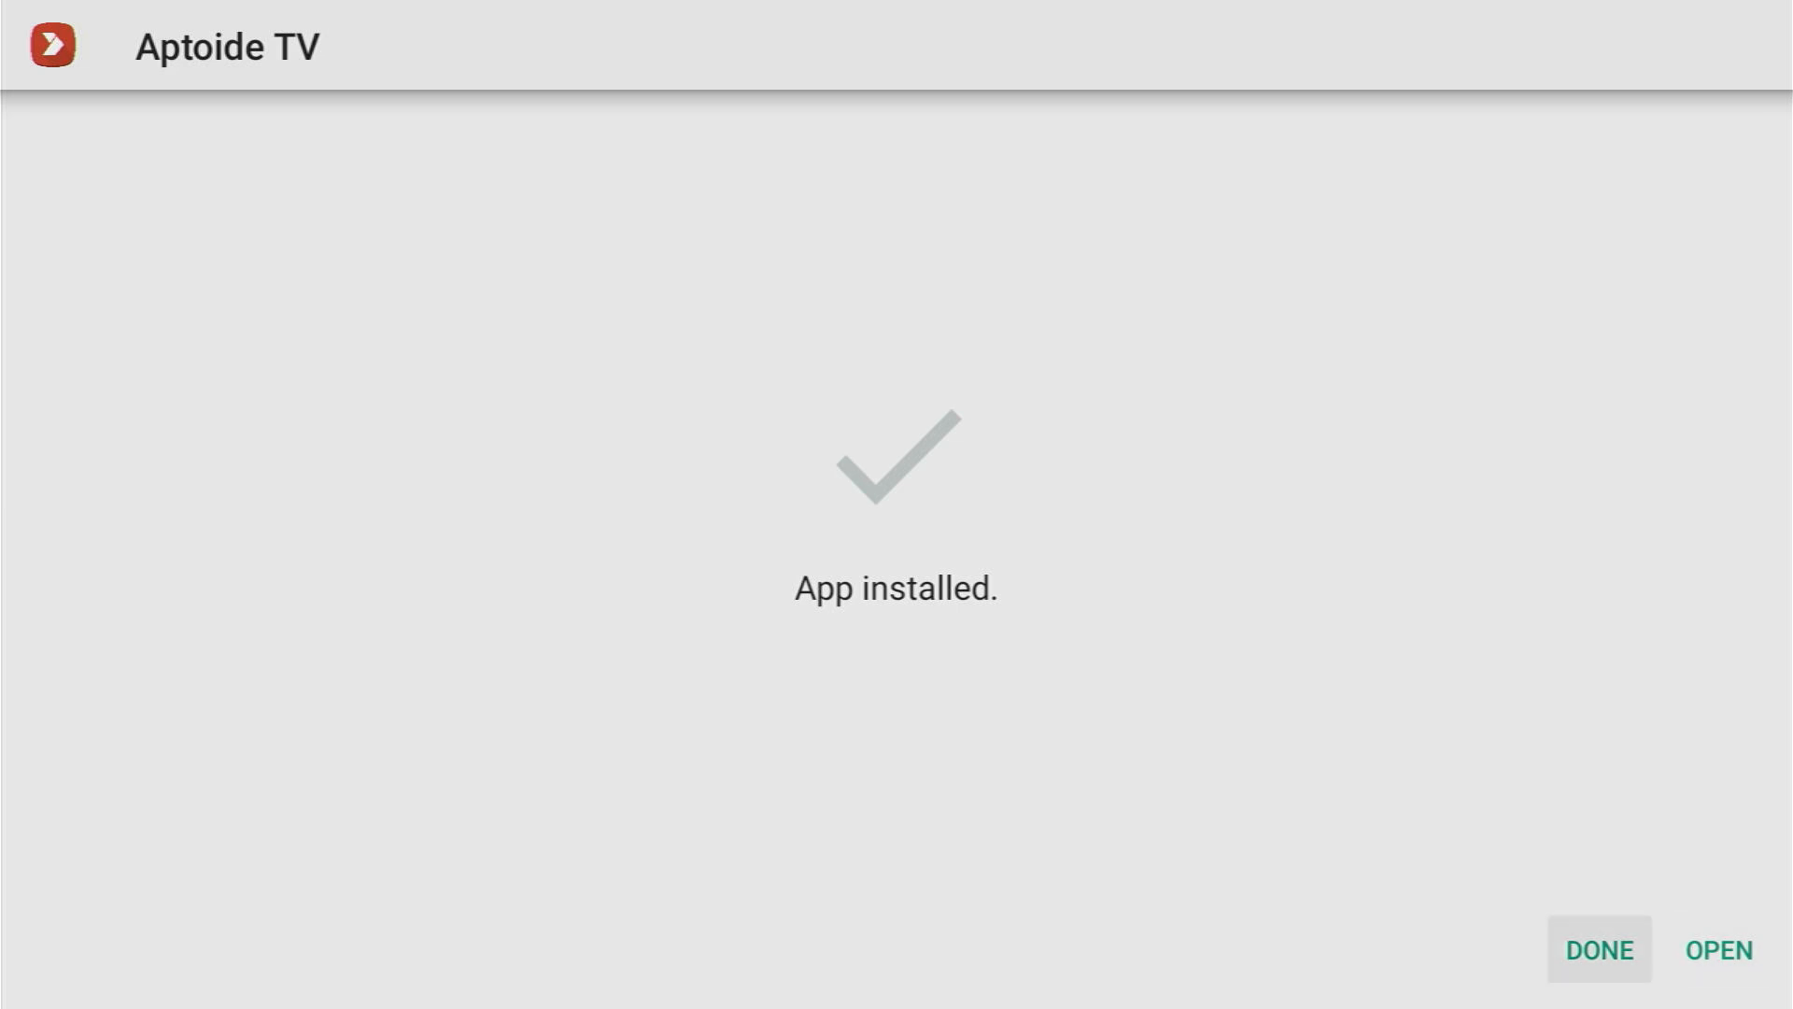
pyautogui.press('Return')
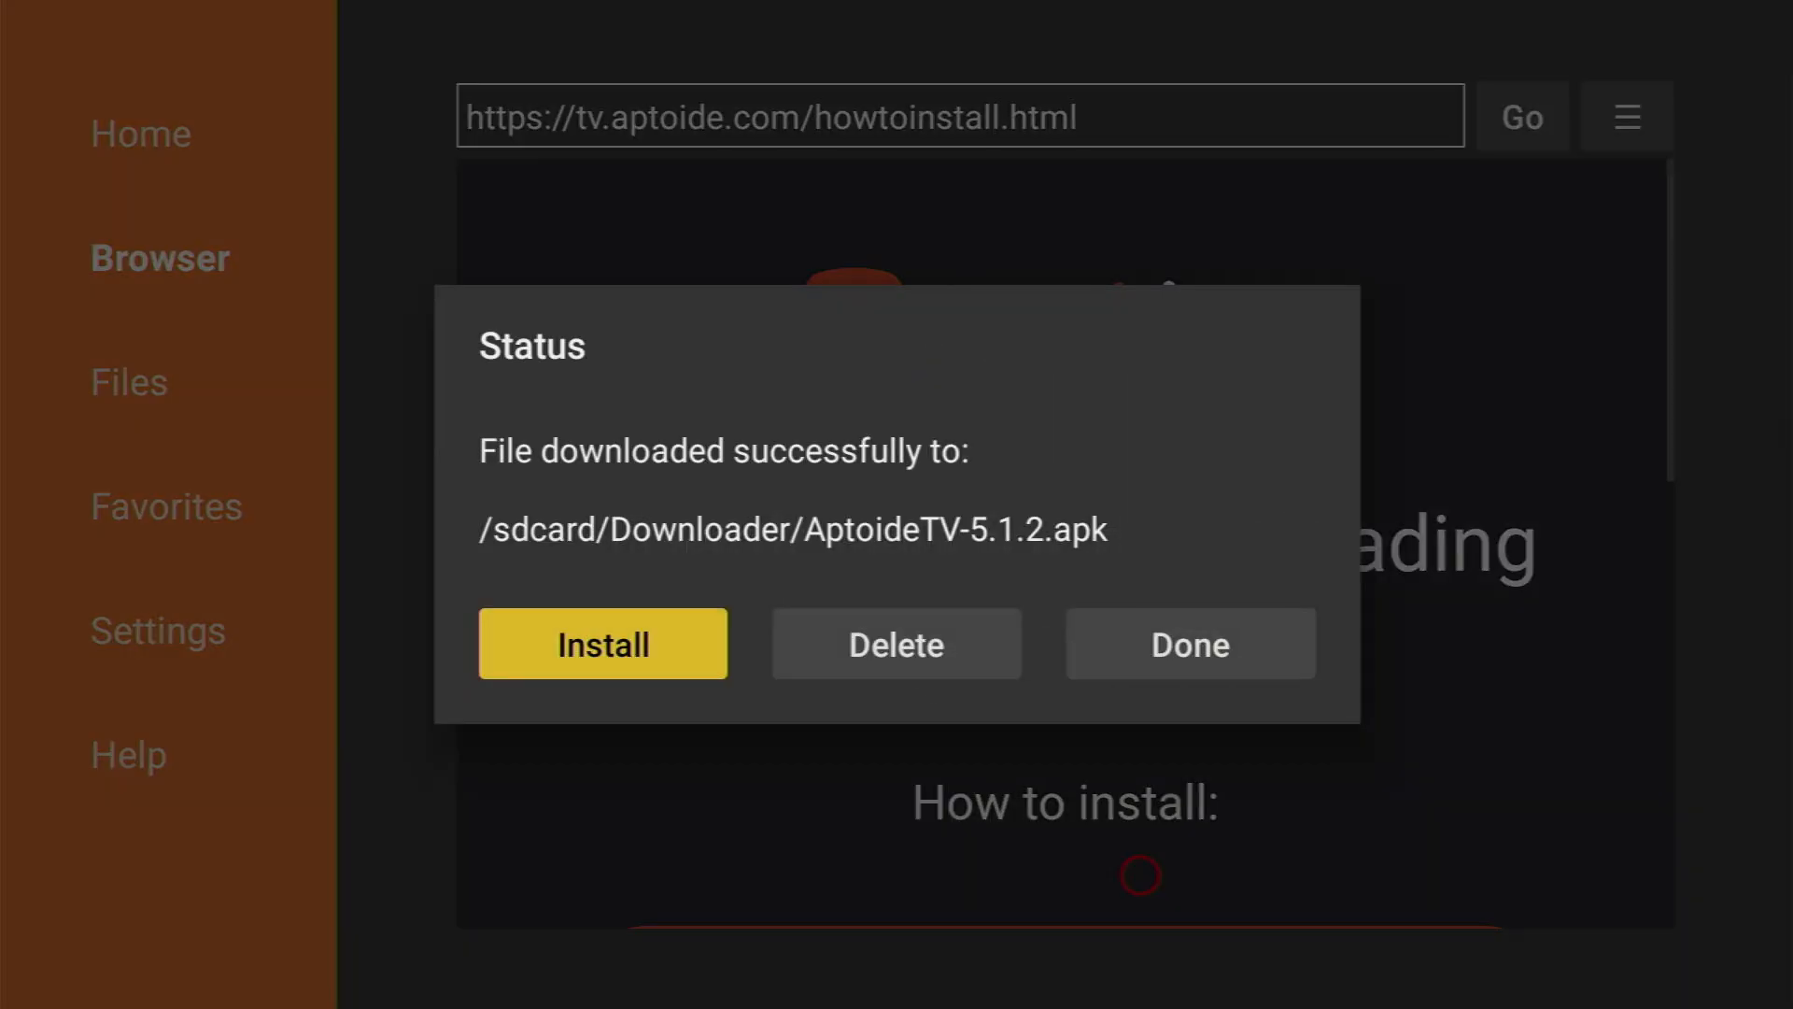
pyautogui.press('Right')
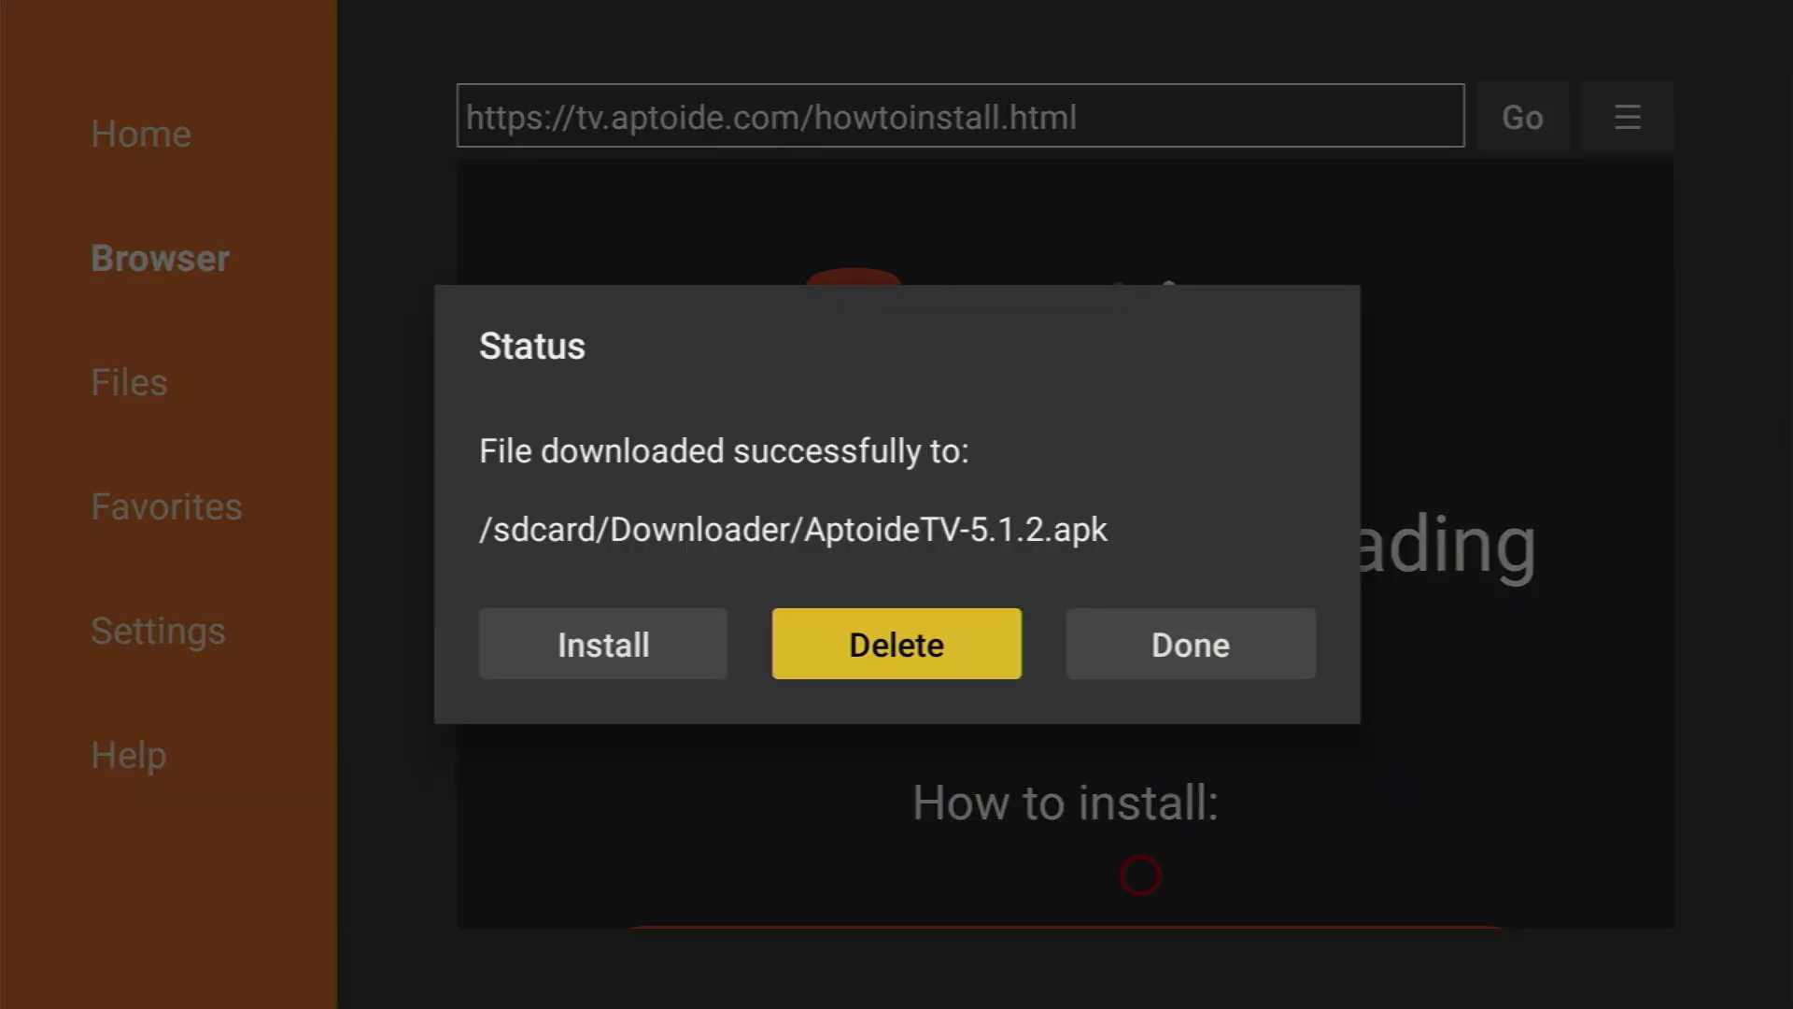
pyautogui.press('Return')
pyautogui.press('Left')
pyautogui.press('Return')
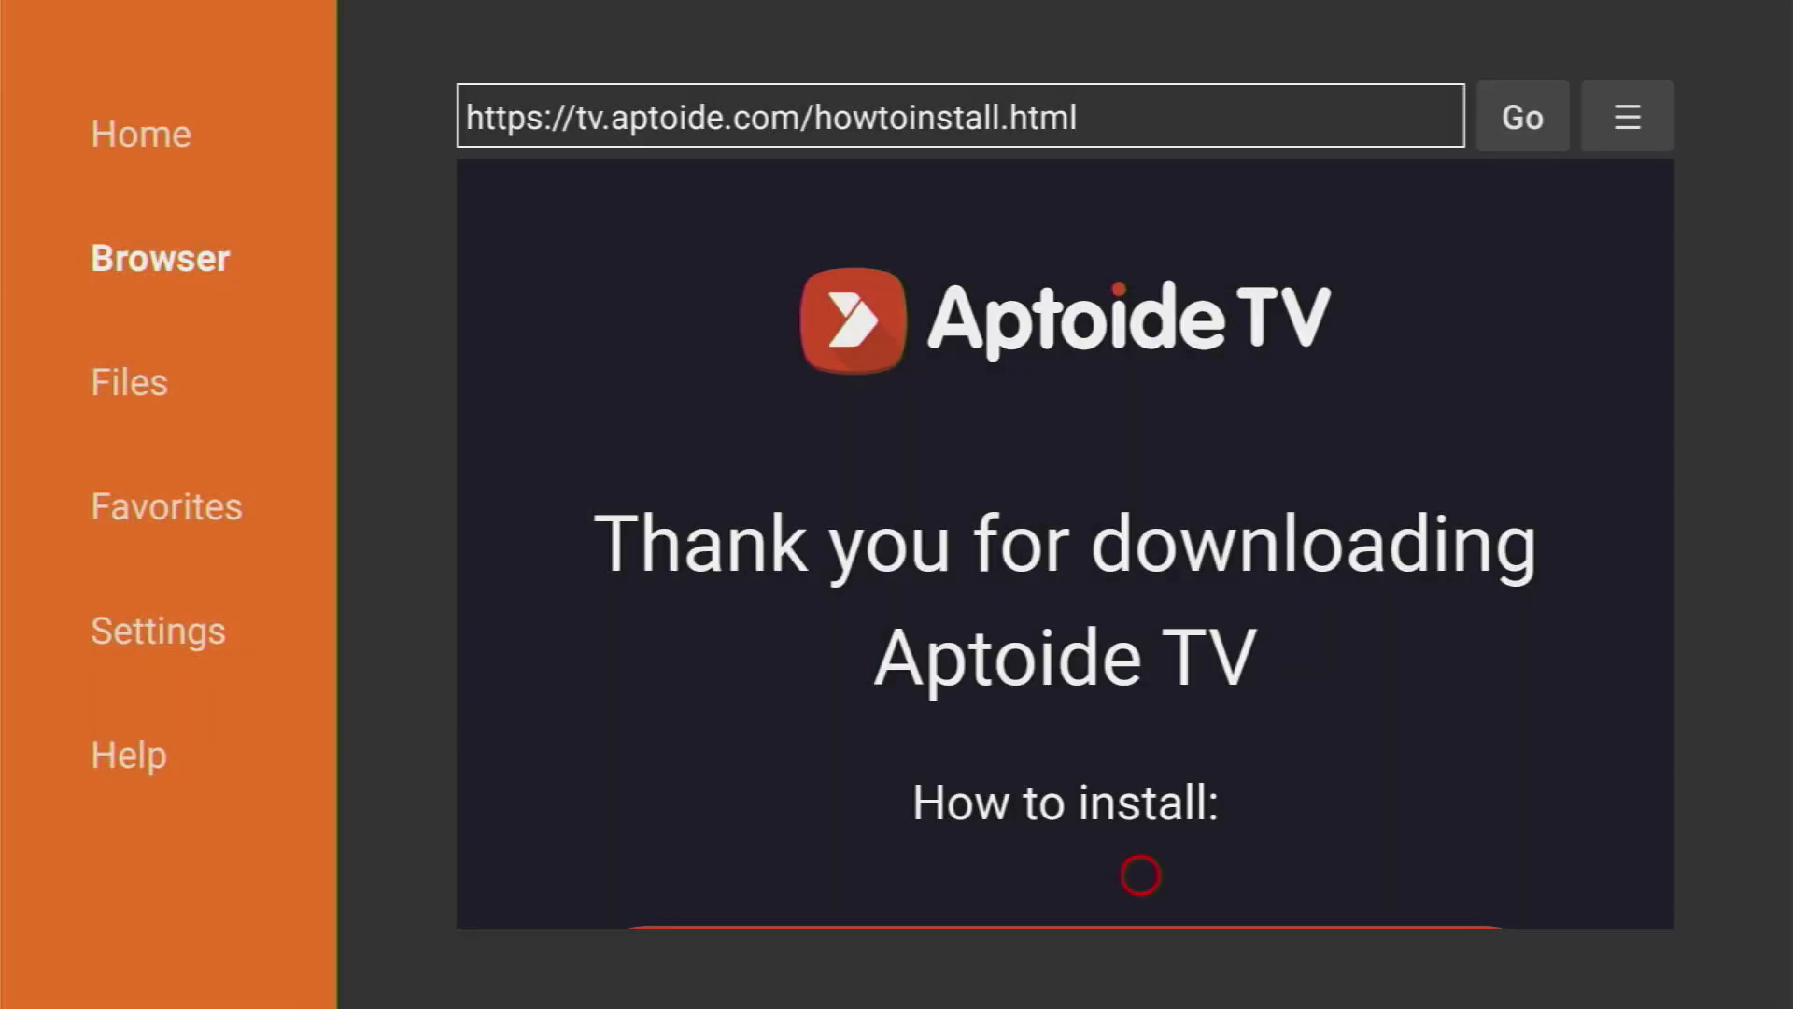
# - Return home and navigate Settings > My Fire TV > Developer options
pyautogui.press('Home')
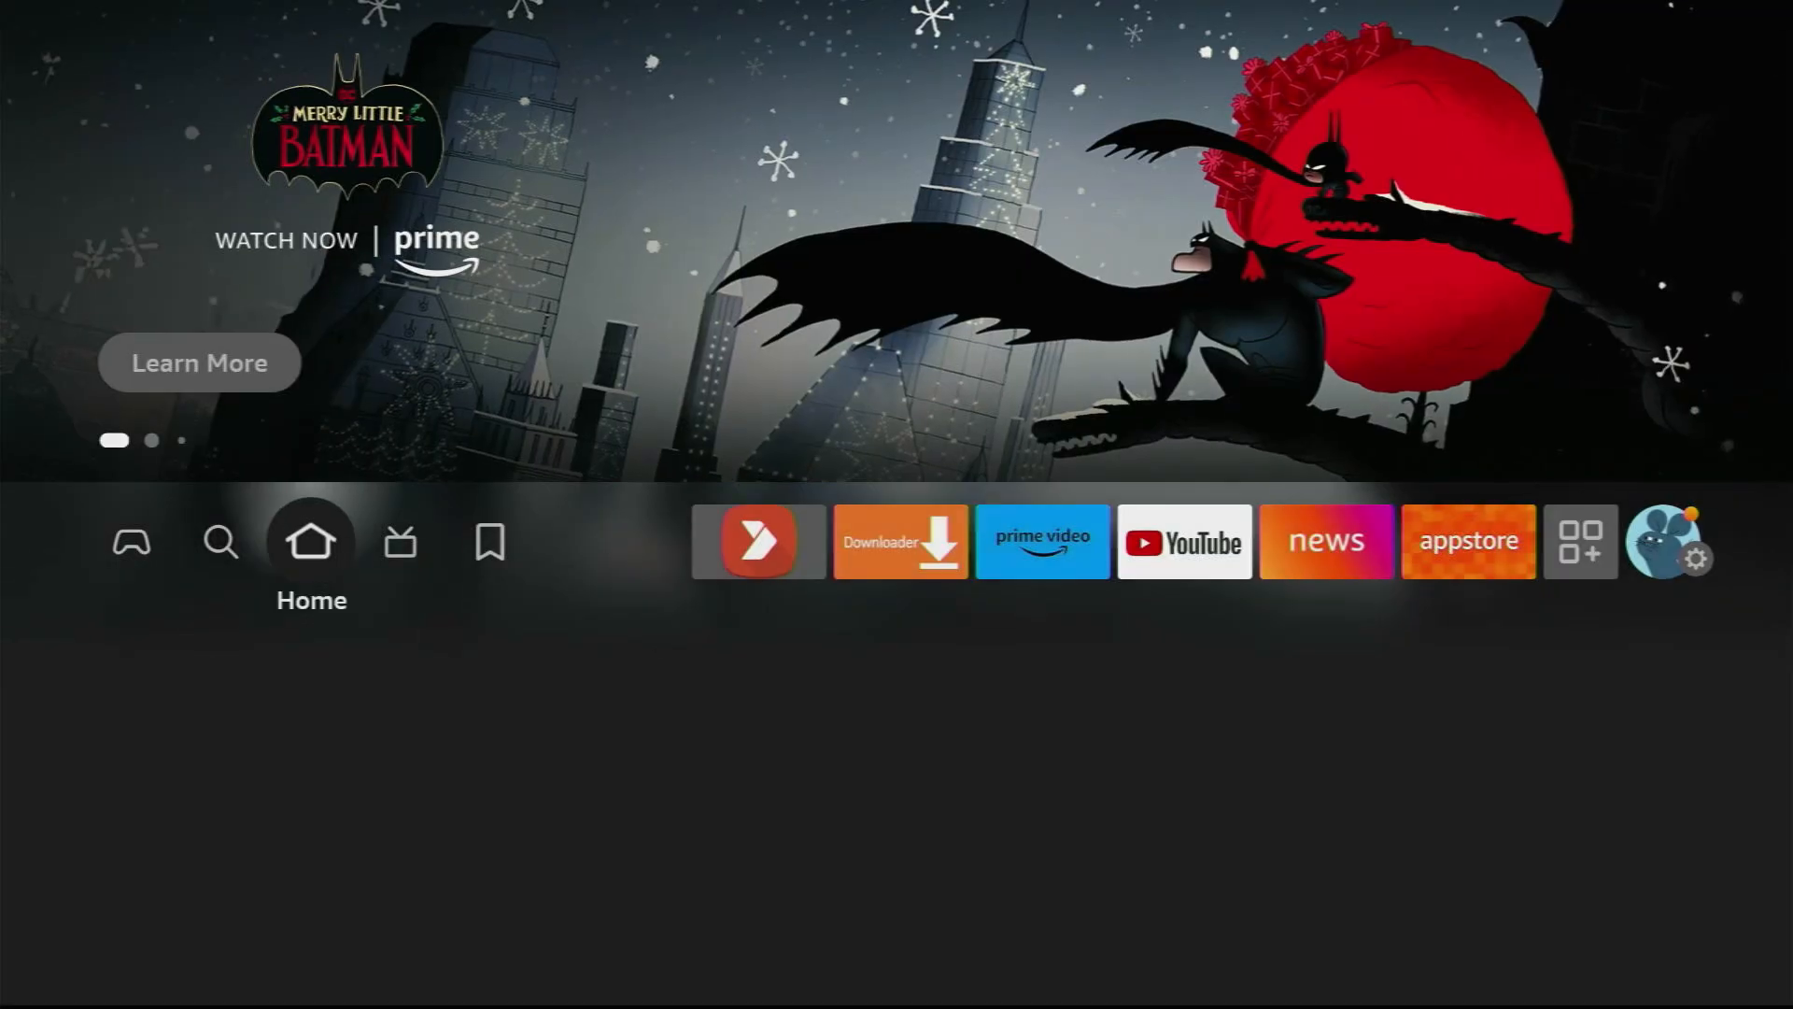
pyautogui.press('Right')
pyautogui.press('Right')
pyautogui.press('Right')
pyautogui.press('Right')
pyautogui.press('Right')
pyautogui.press('Right')
pyautogui.press('Right')
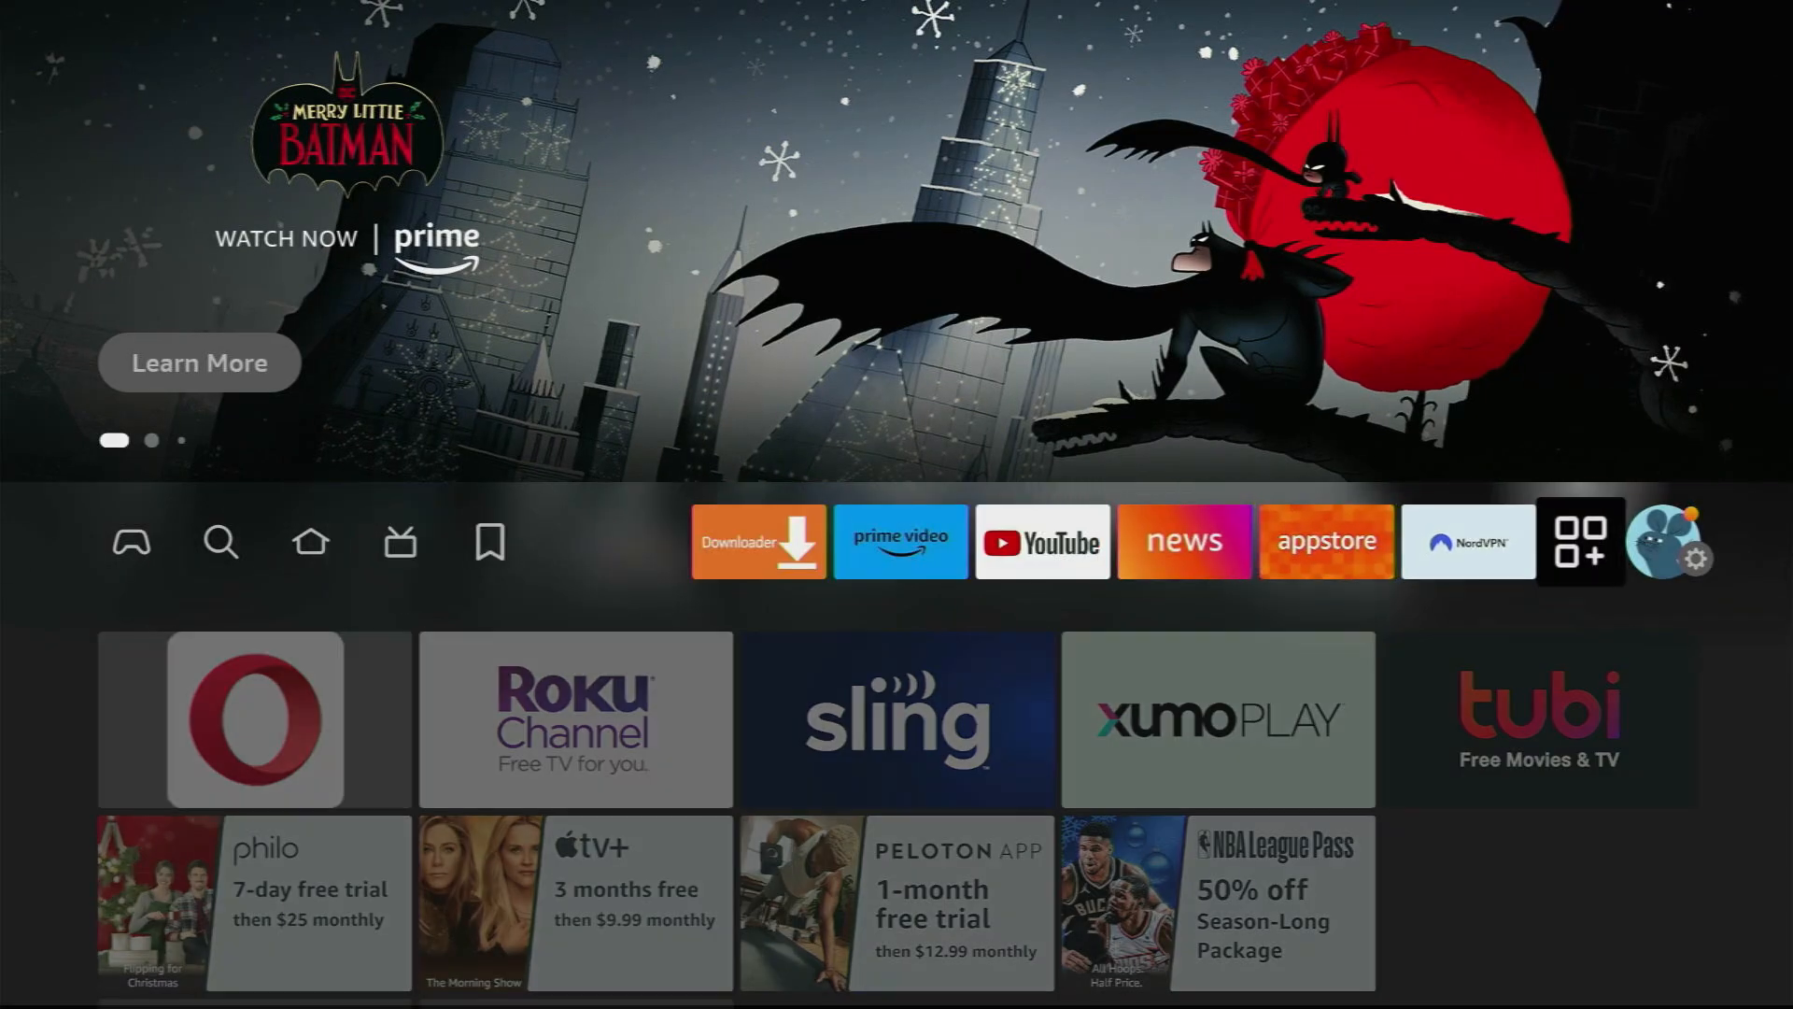
pyautogui.press('Right')
pyautogui.press('Down')
pyautogui.press('Down')
pyautogui.press('Right')
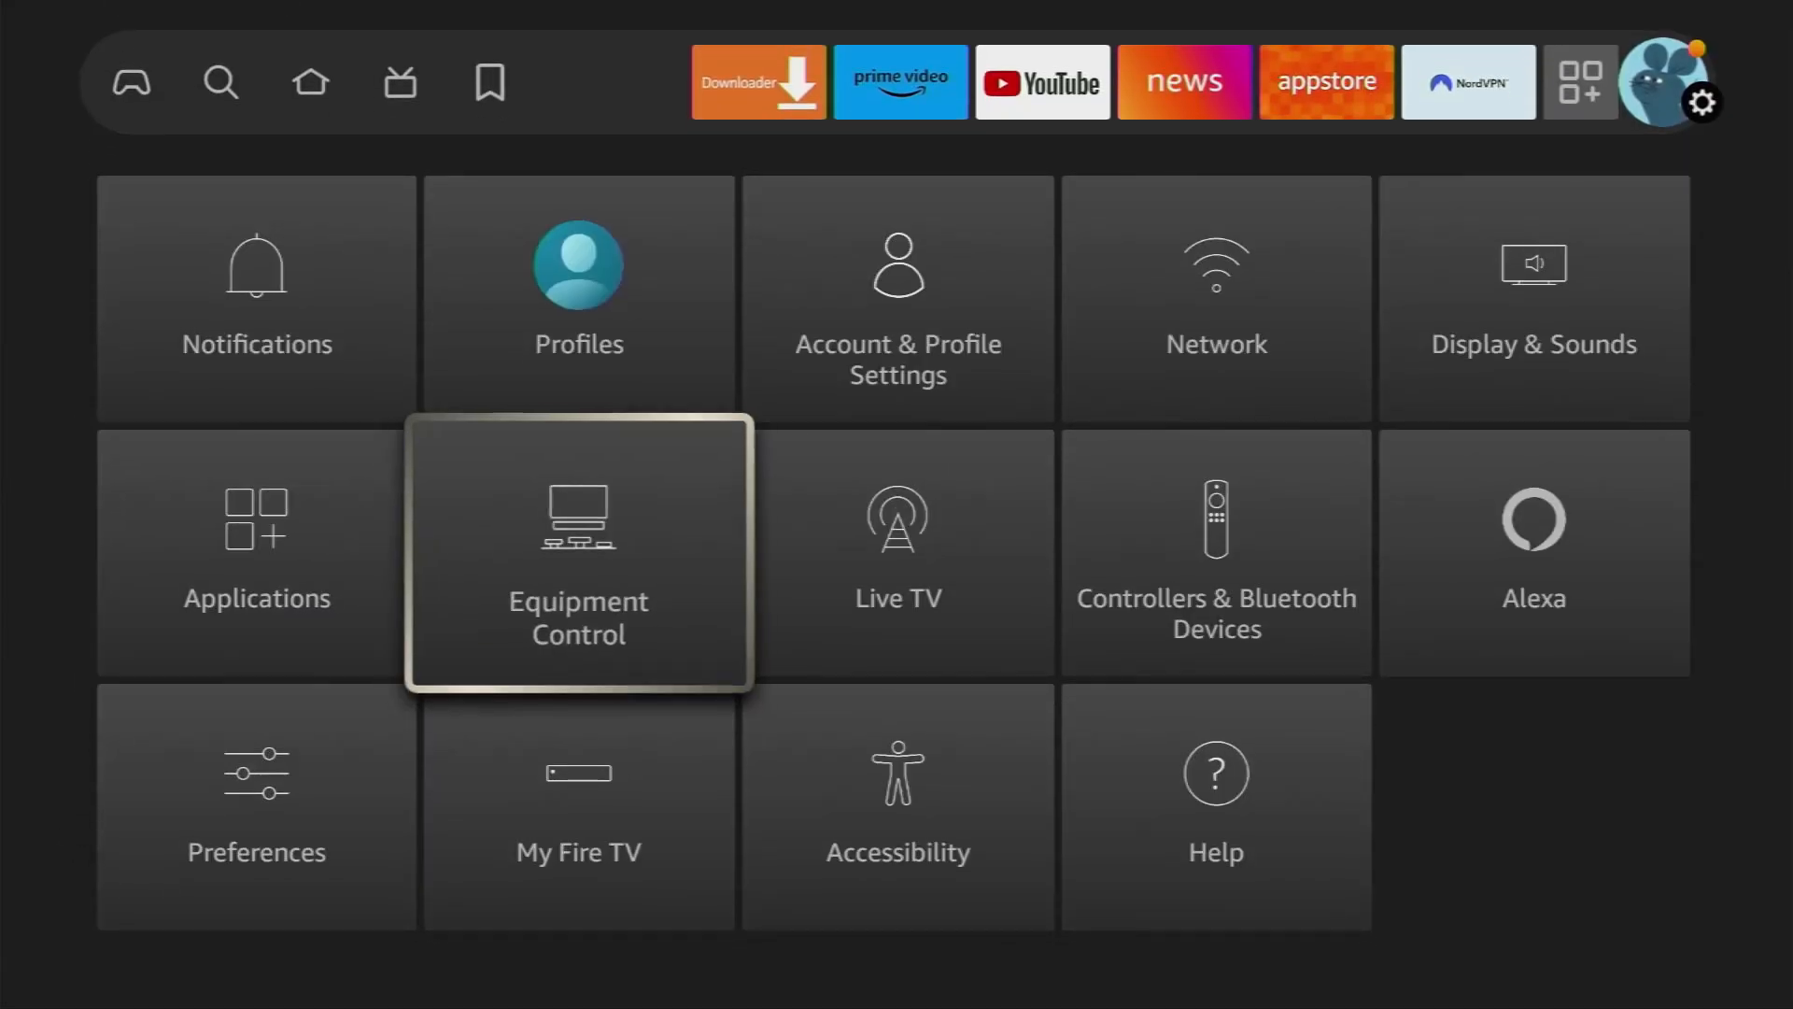
pyautogui.press('Down')
pyautogui.press('Return')
pyautogui.press('Down')
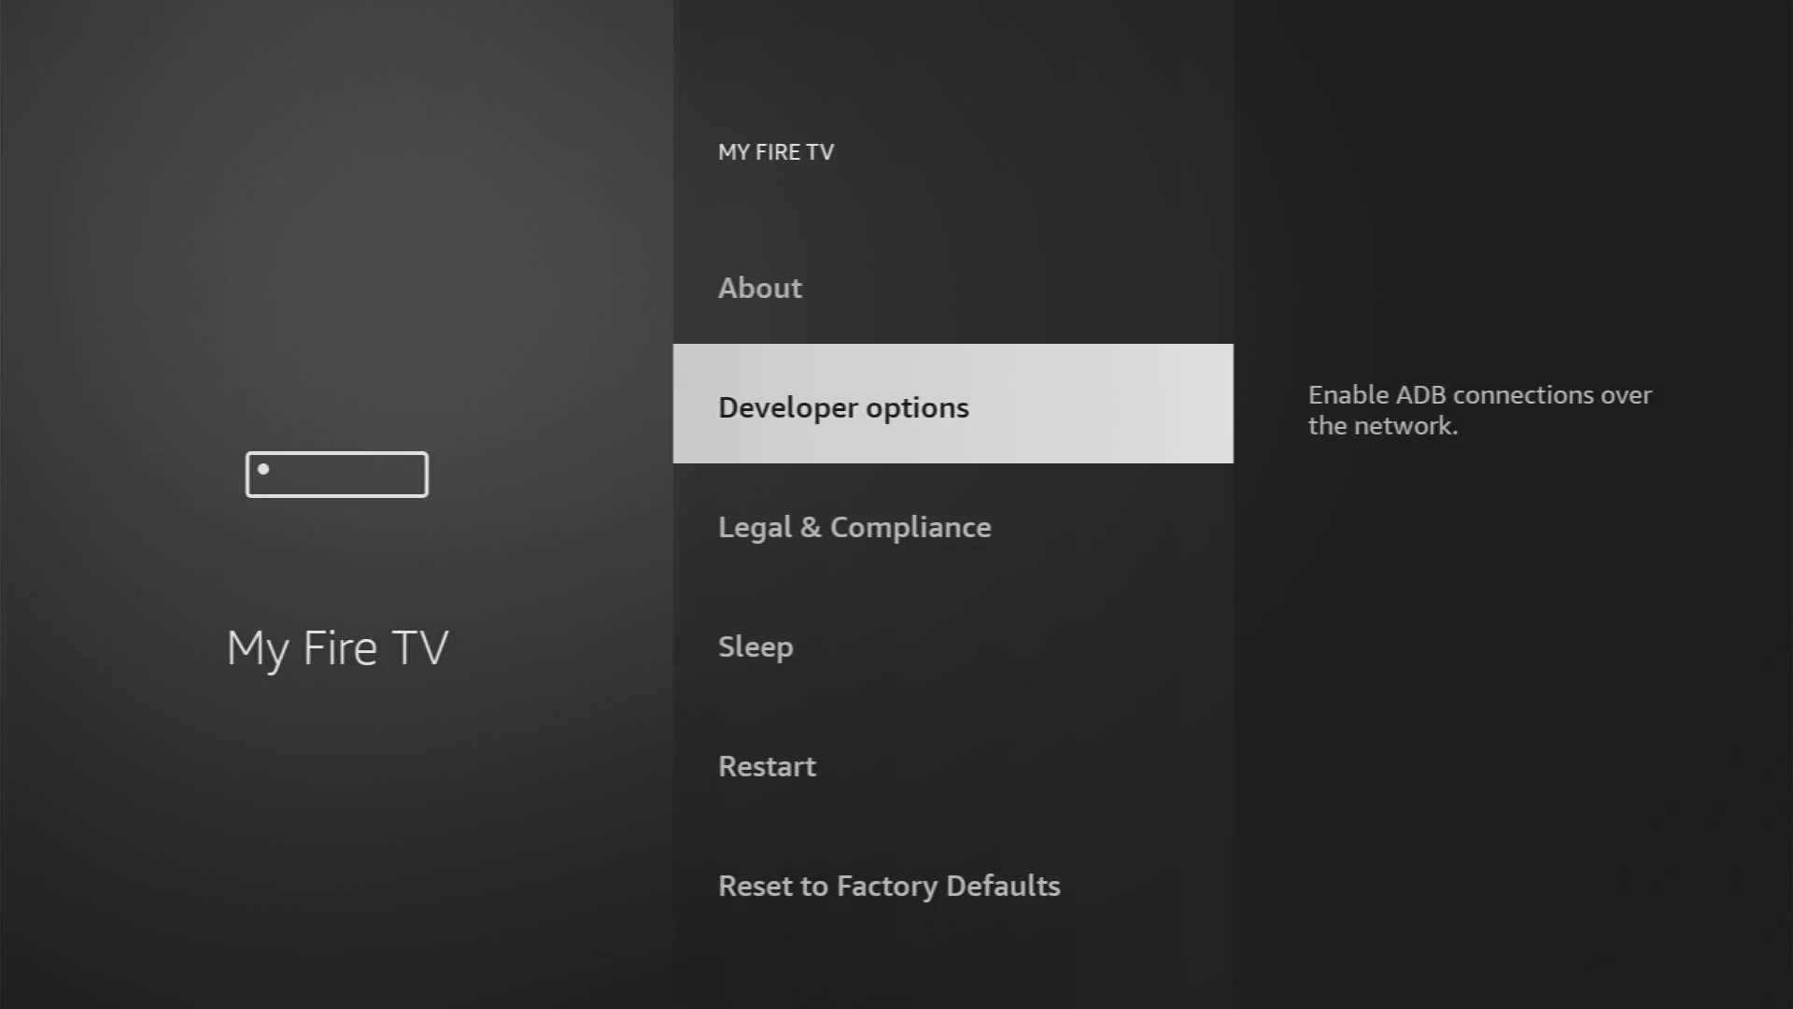
# - Switch Aptoide TV to ON under Install unknown apps
pyautogui.press('Return')
pyautogui.press('Down')
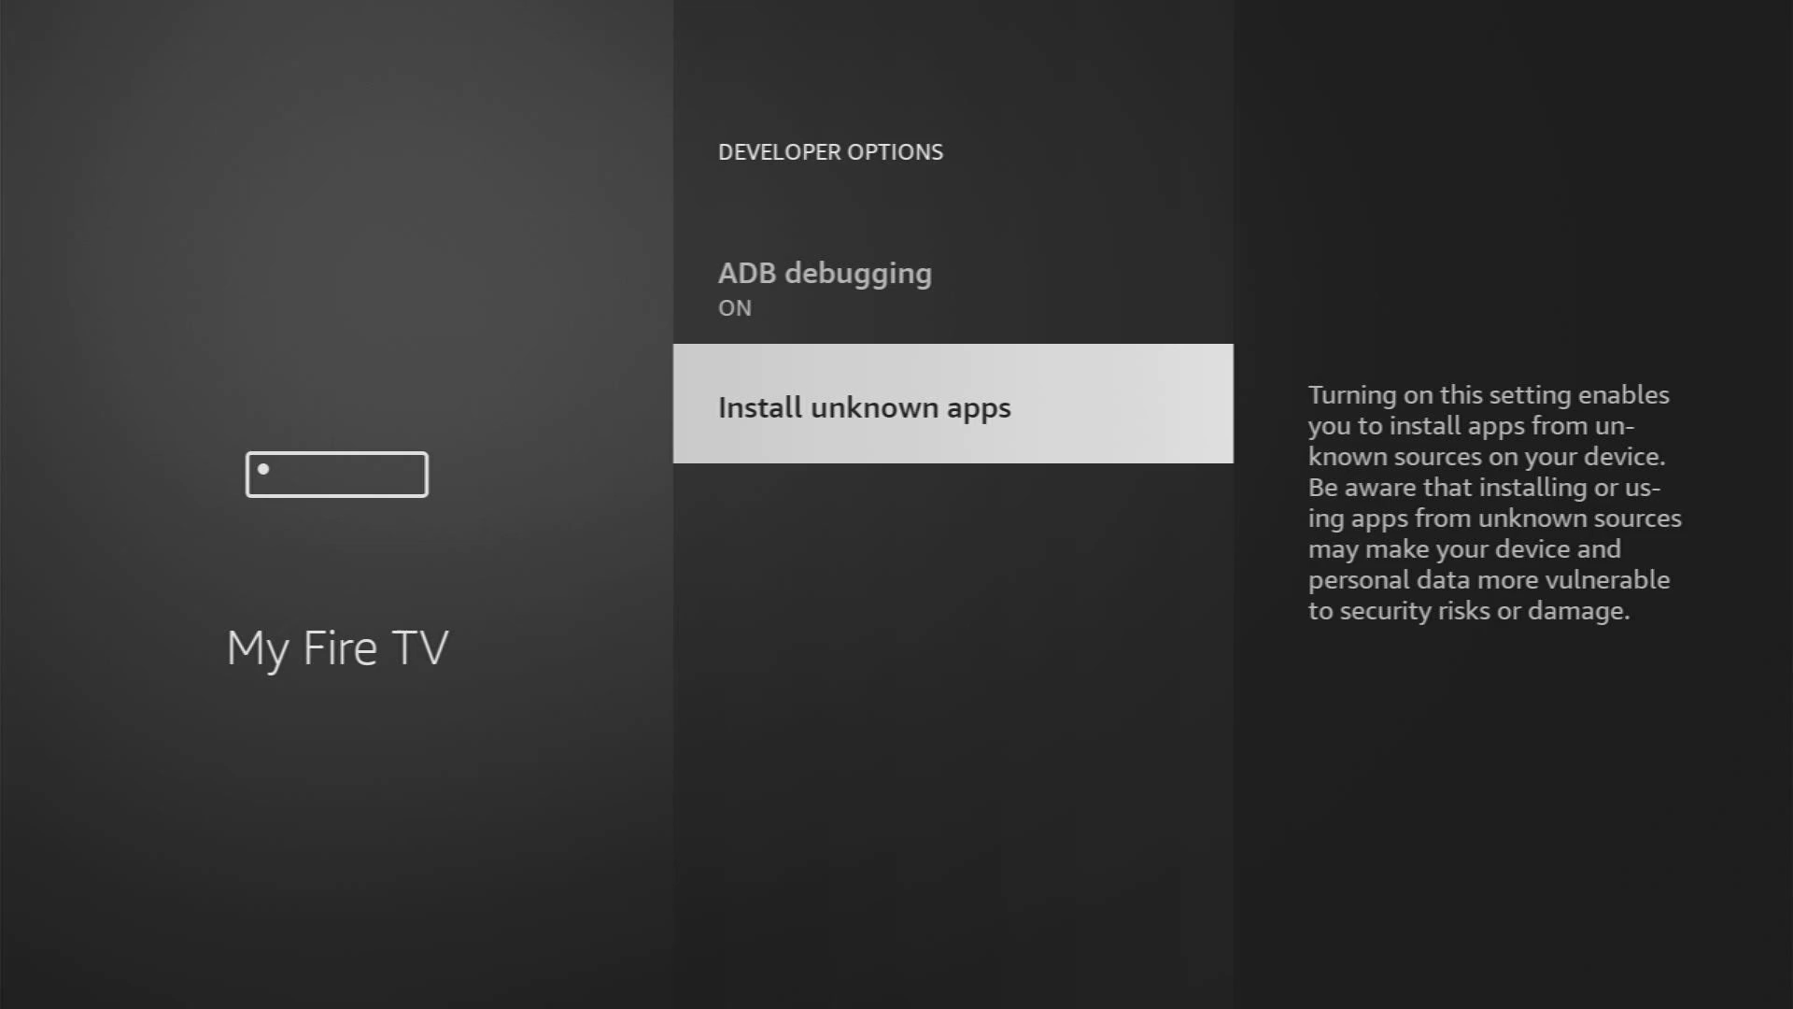
pyautogui.press('Return')
pyautogui.press('Down')
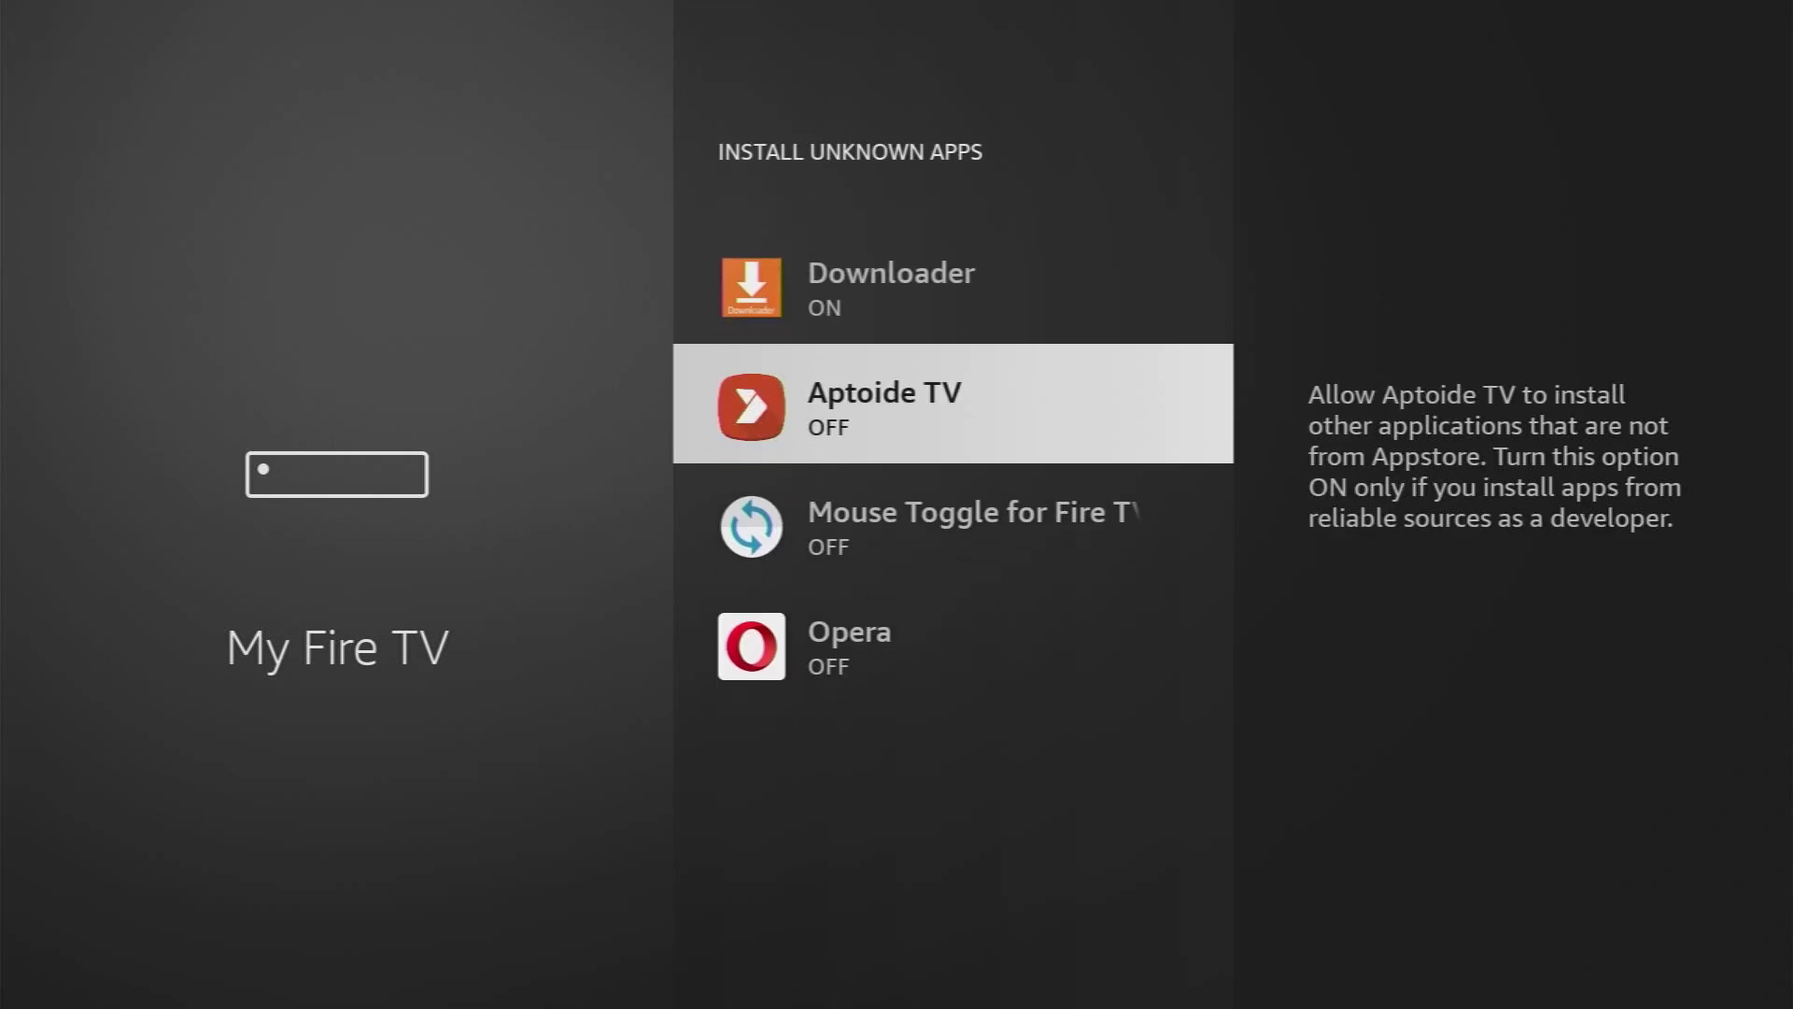
pyautogui.press('Return')
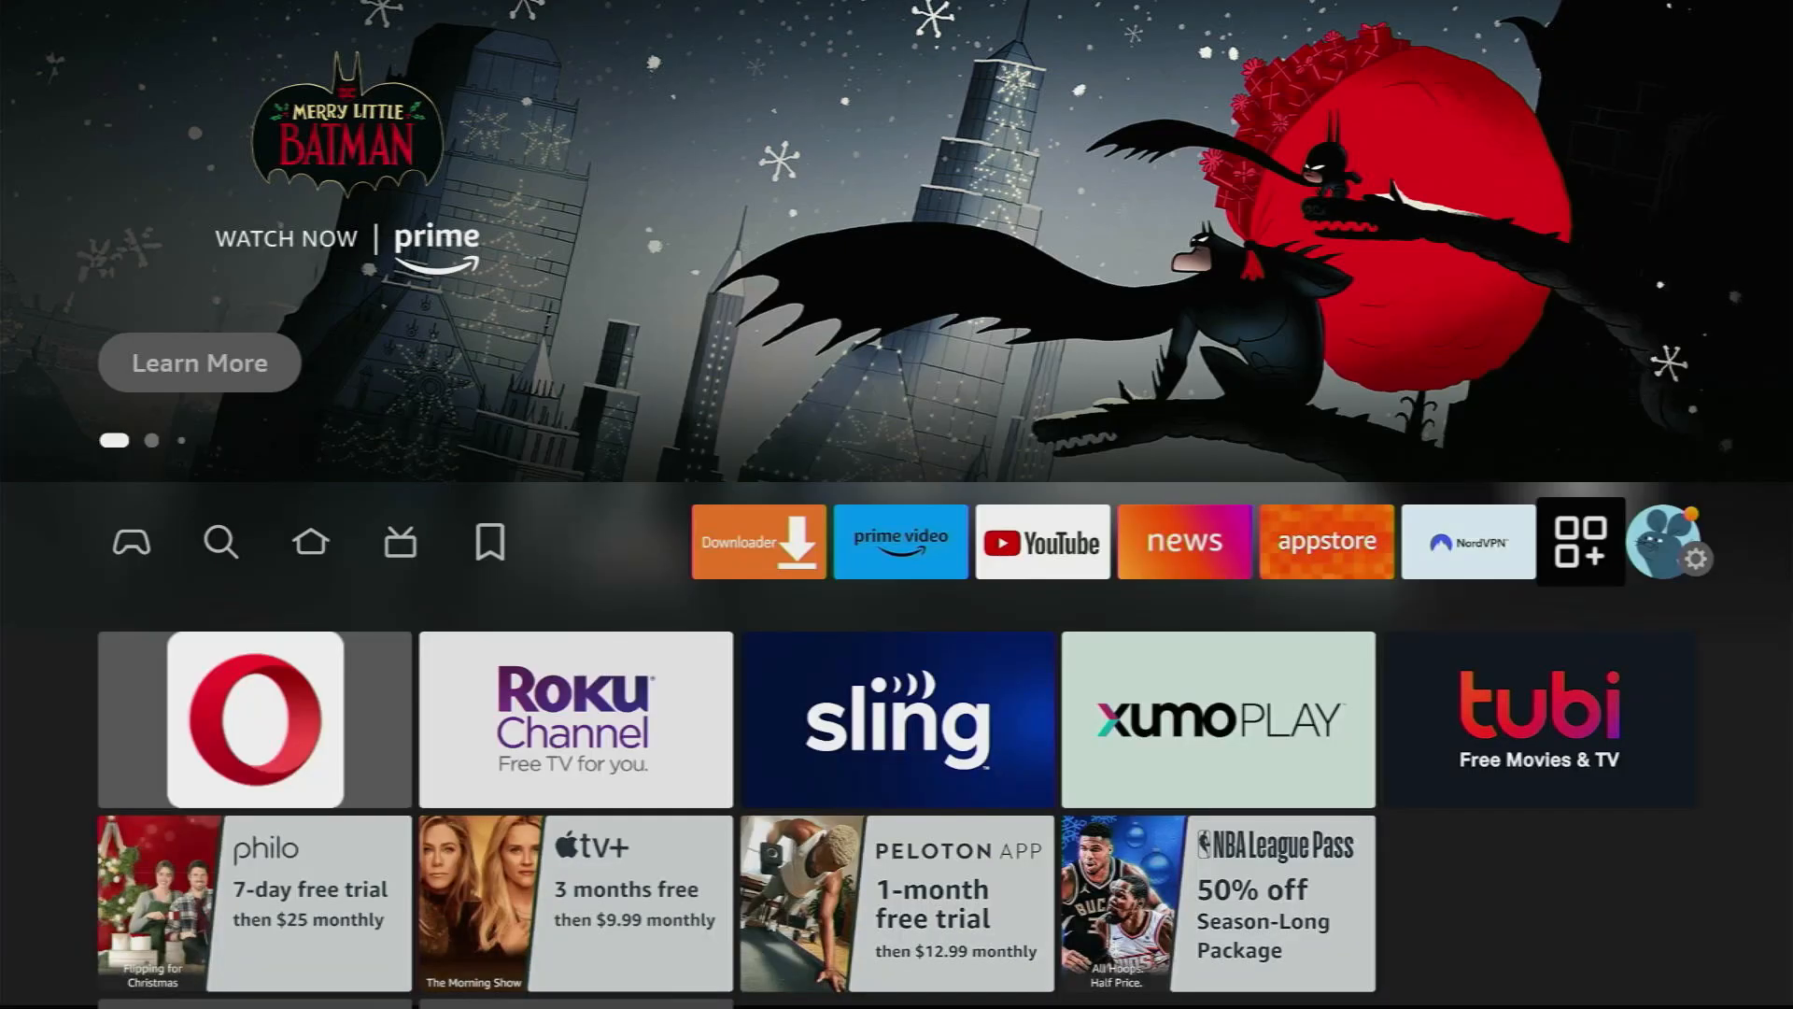
# - Launch Aptoide TV from Your Apps & Channels
pyautogui.press('Down')
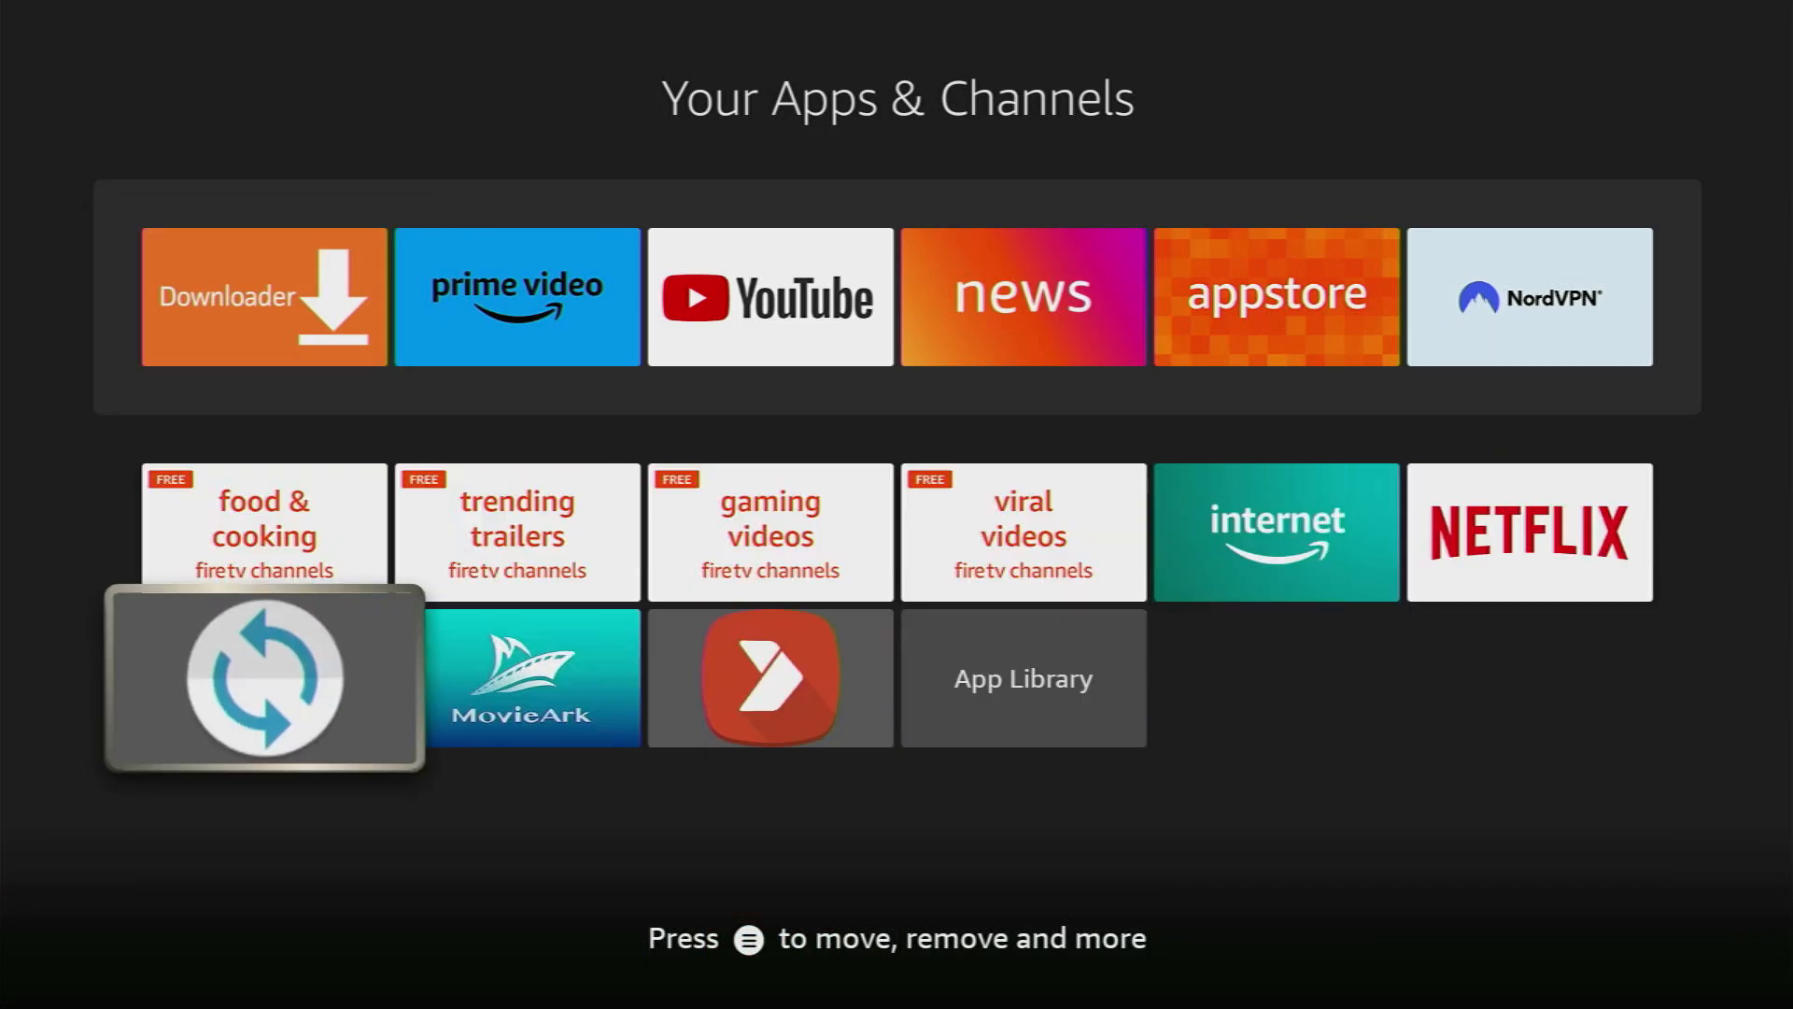
pyautogui.press('Right')
pyautogui.press('Right')
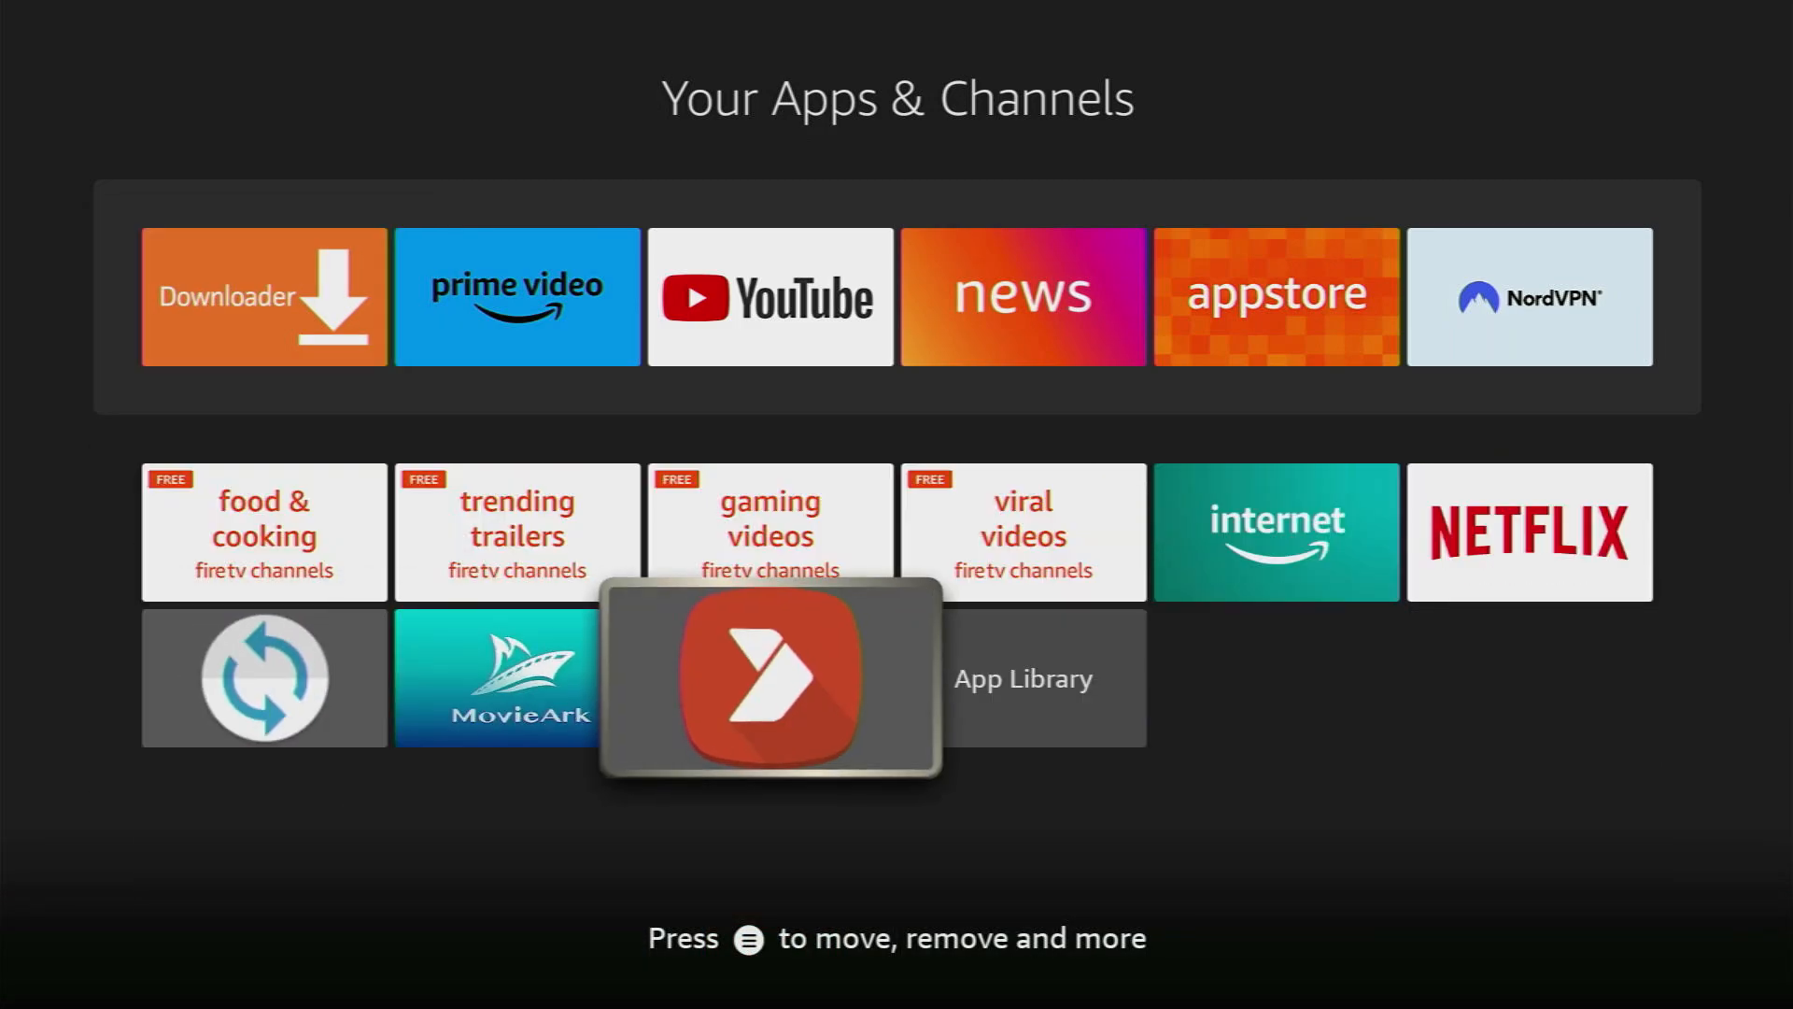
pyautogui.press('Return')
pyautogui.press('Return')
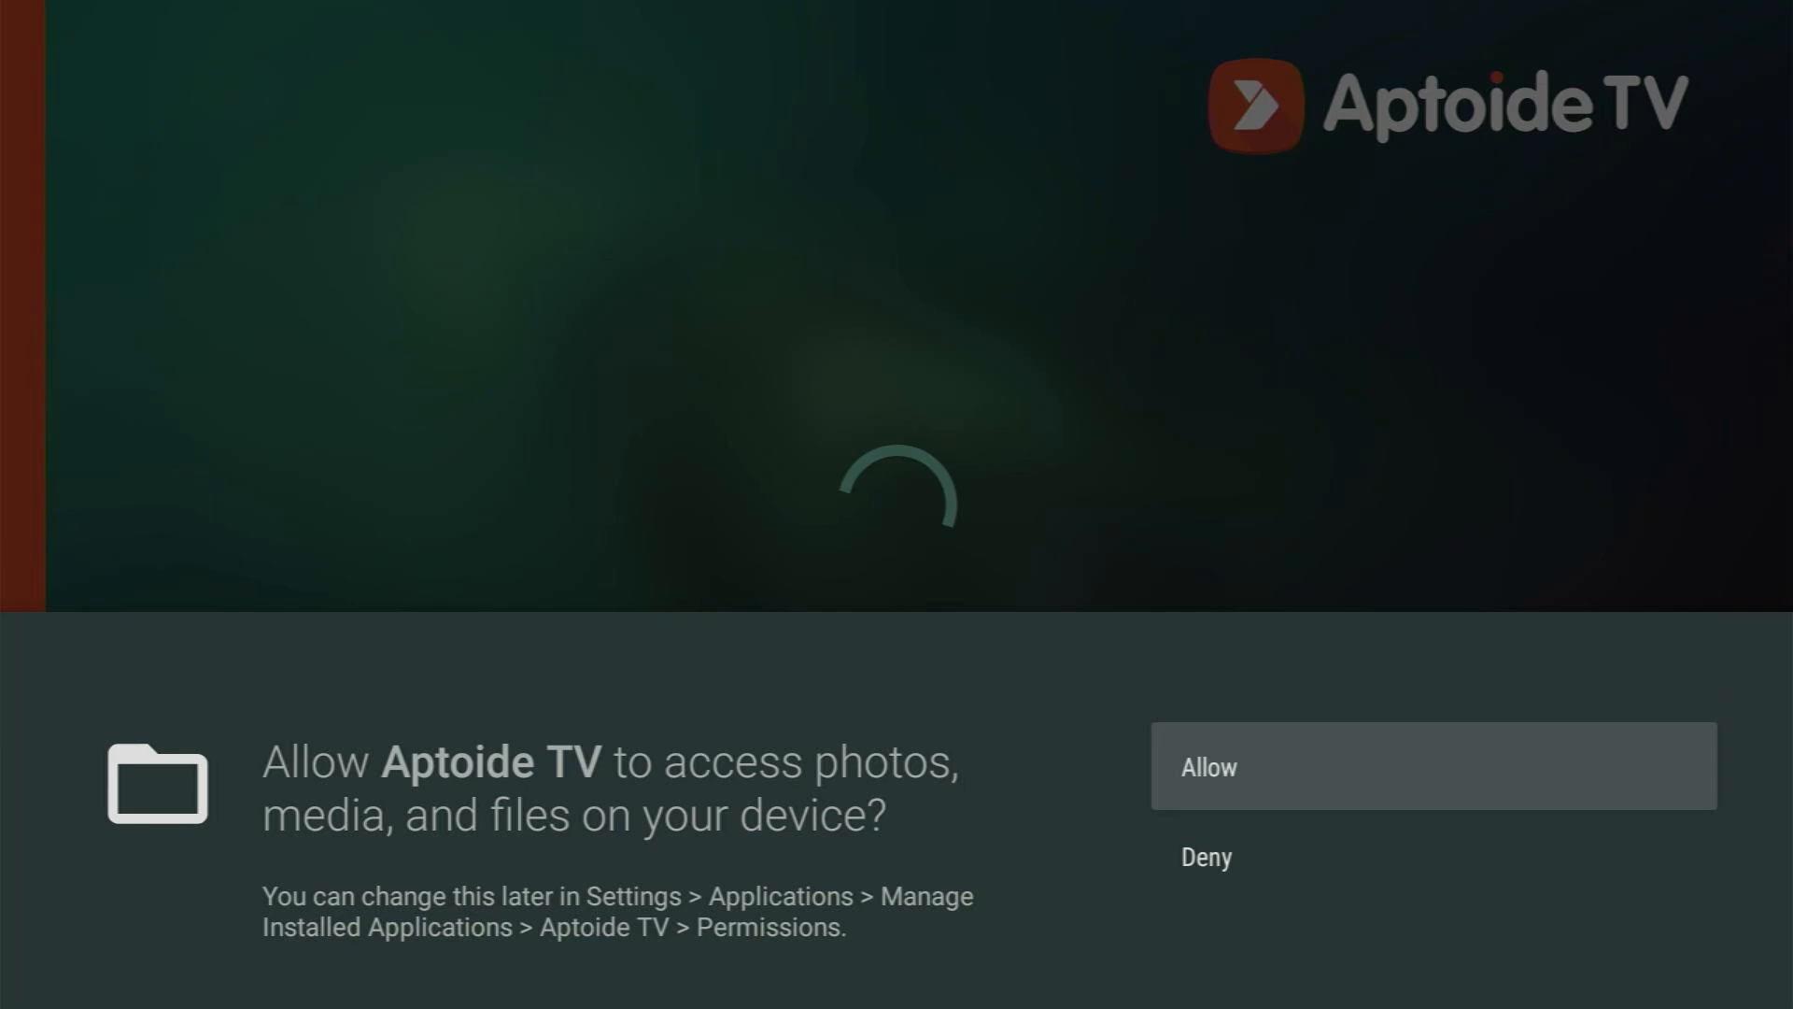
# - Allow storage access, then search the Aptoide TV catalogue for 'soplayer'
pyautogui.press('Return')
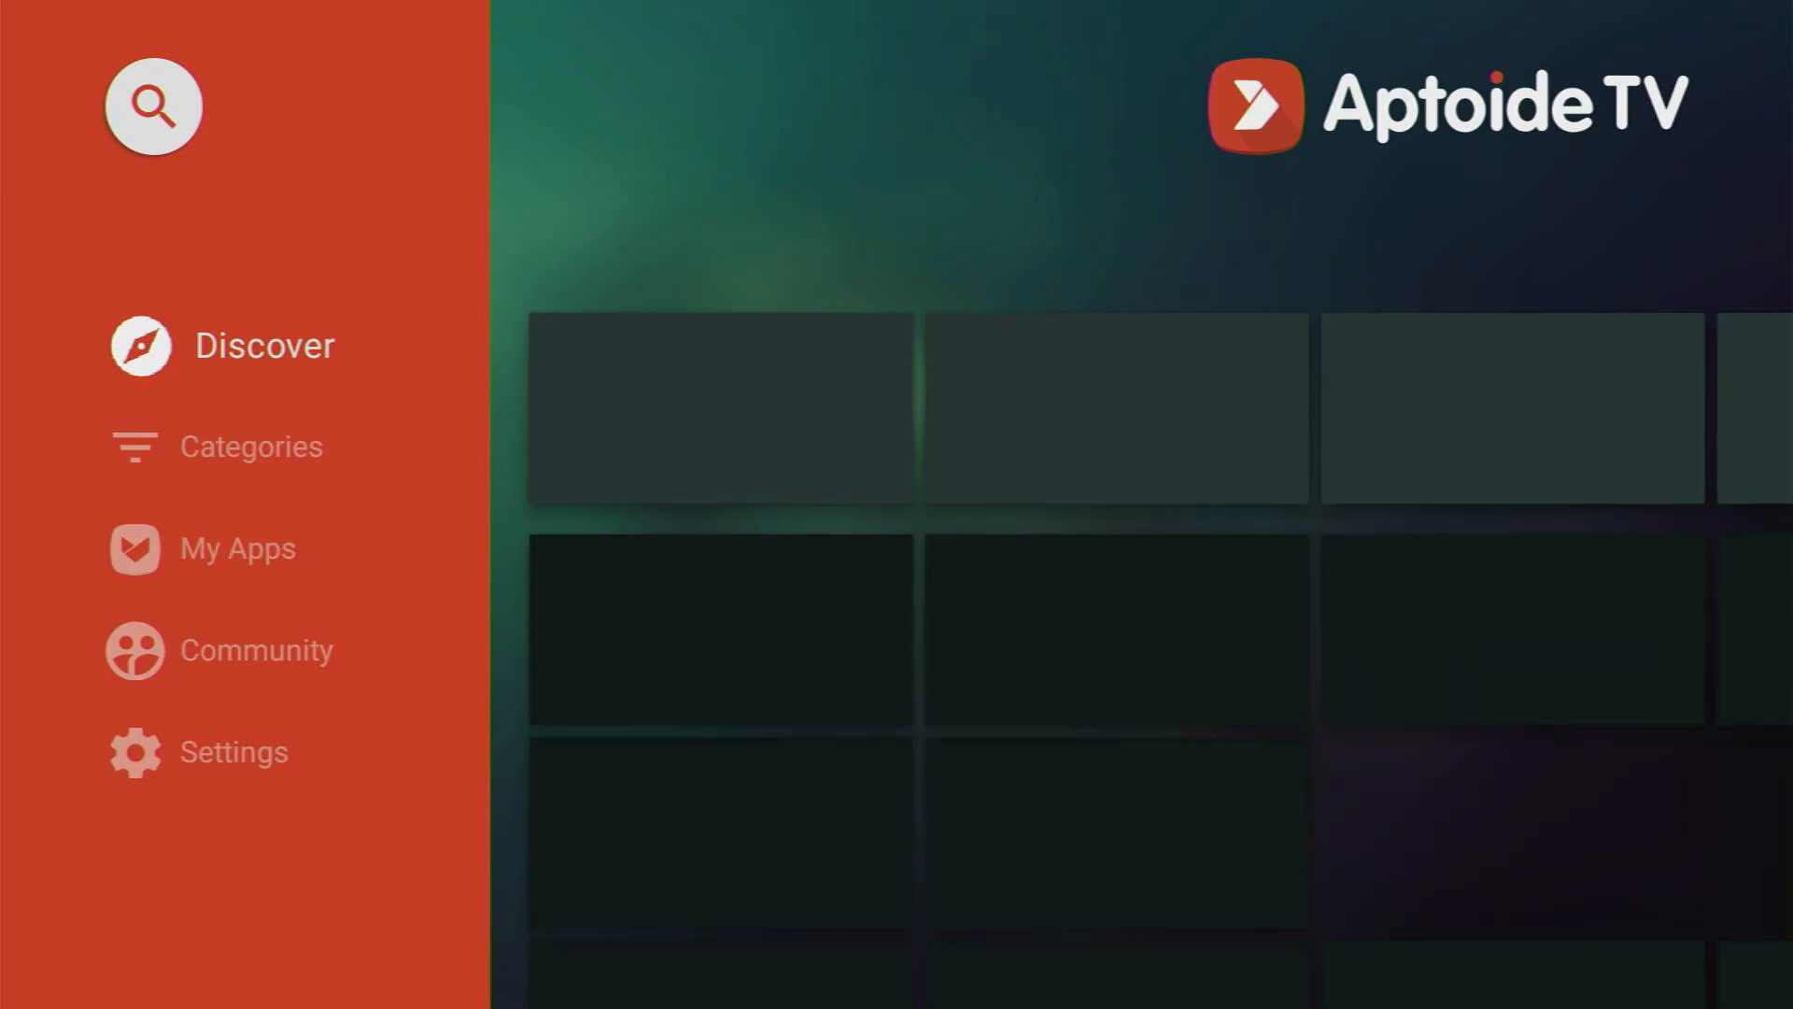
pyautogui.press('Up')
pyautogui.press('Return')
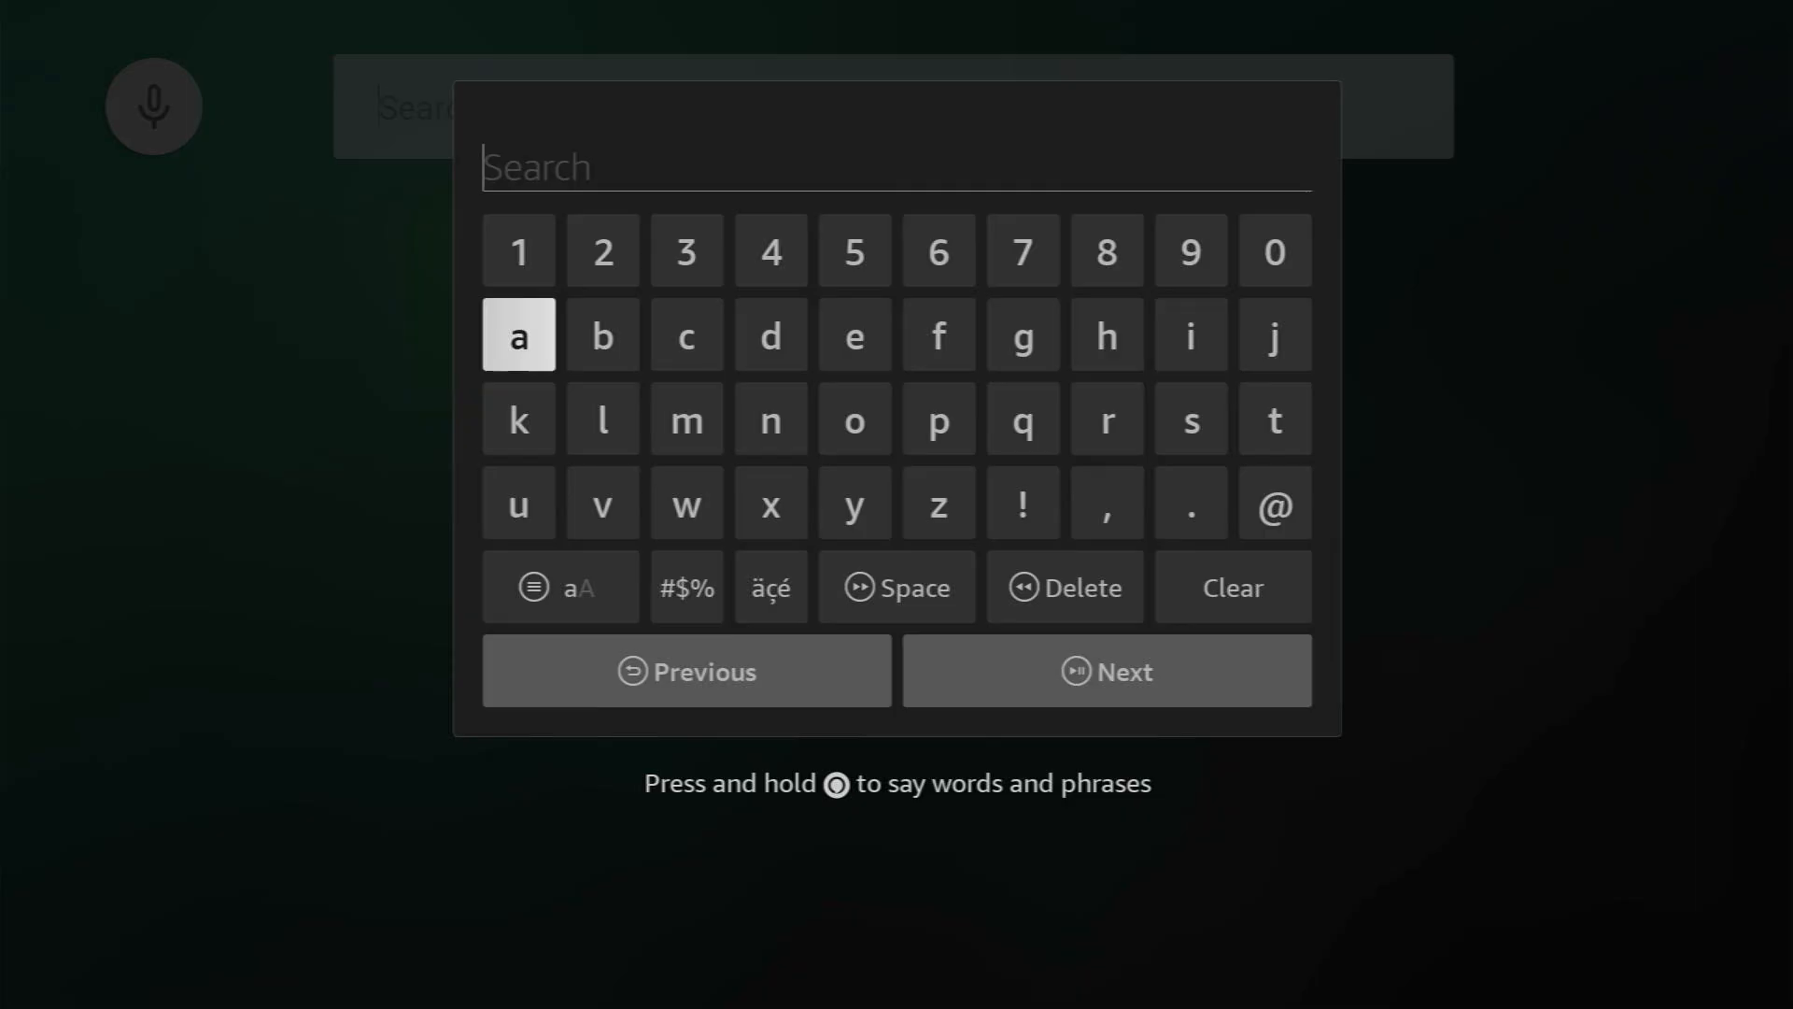
pyautogui.press('Down')
pyautogui.press('Right')
pyautogui.press('Right')
pyautogui.press('Right')
pyautogui.press('Right')
pyautogui.press('Right')
pyautogui.press('Right')
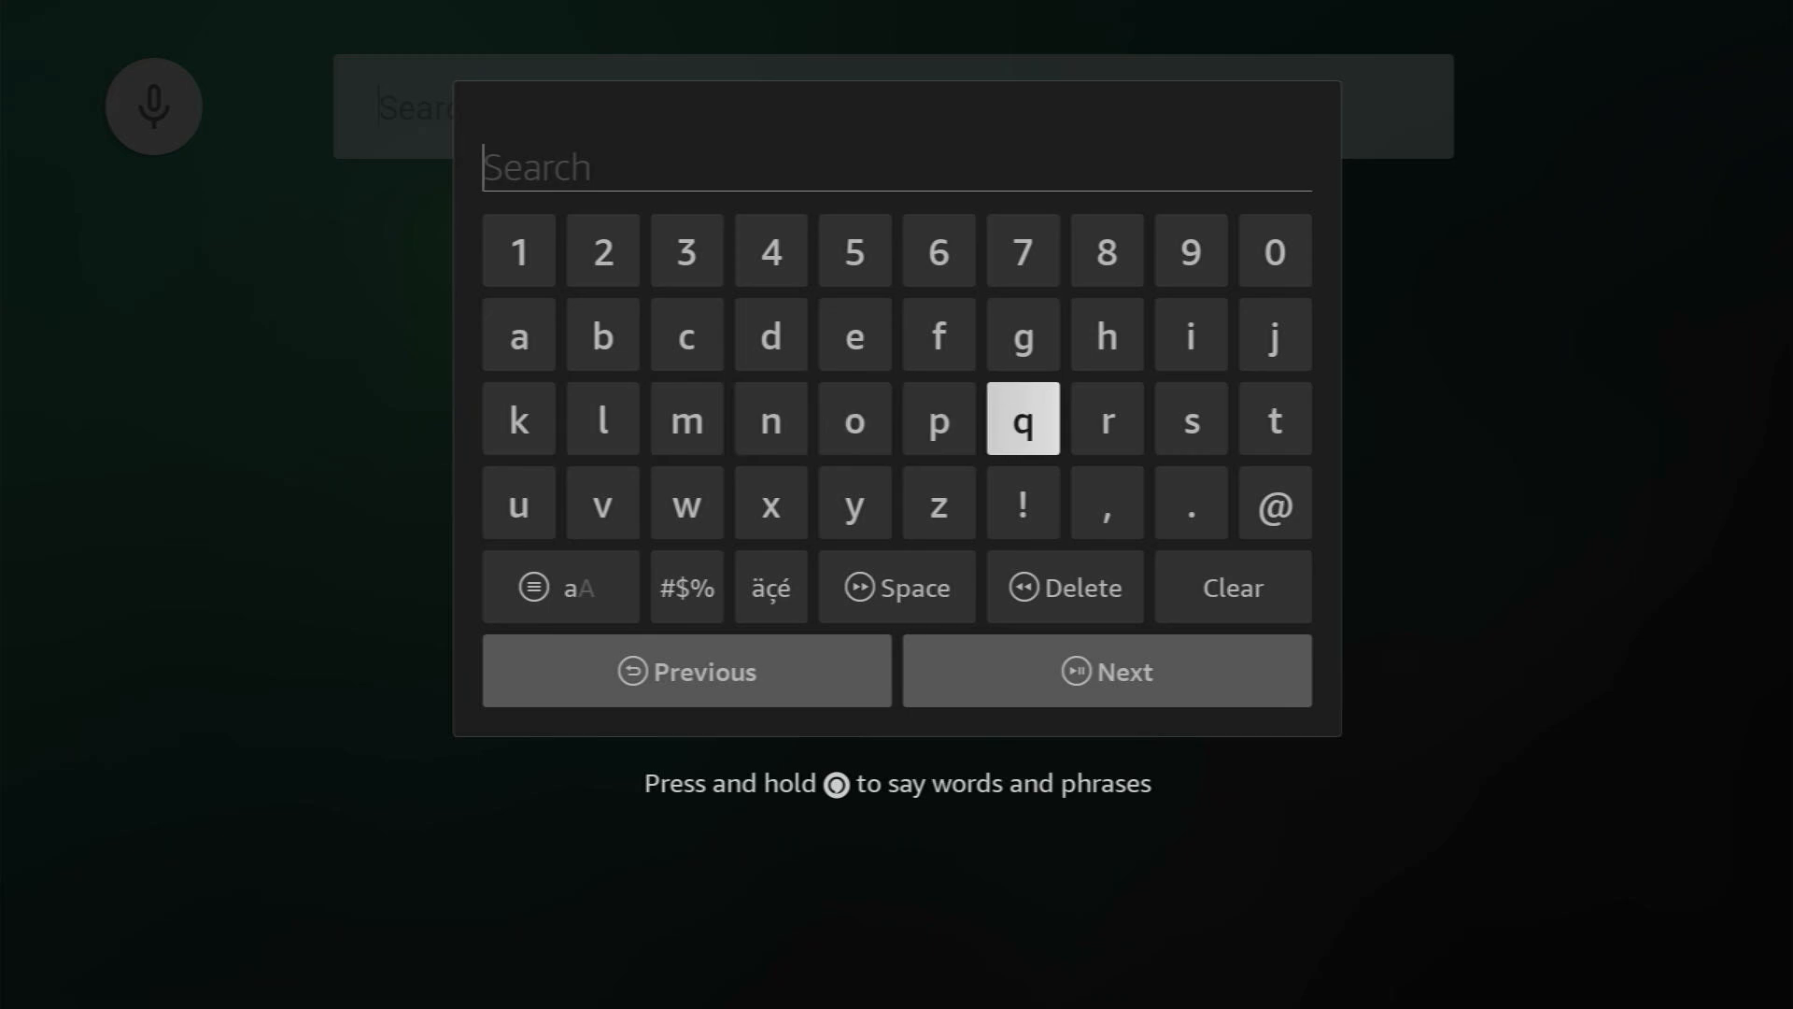
pyautogui.press('Right')
pyautogui.press('Down')
pyautogui.press('Down')
pyautogui.press('Down')
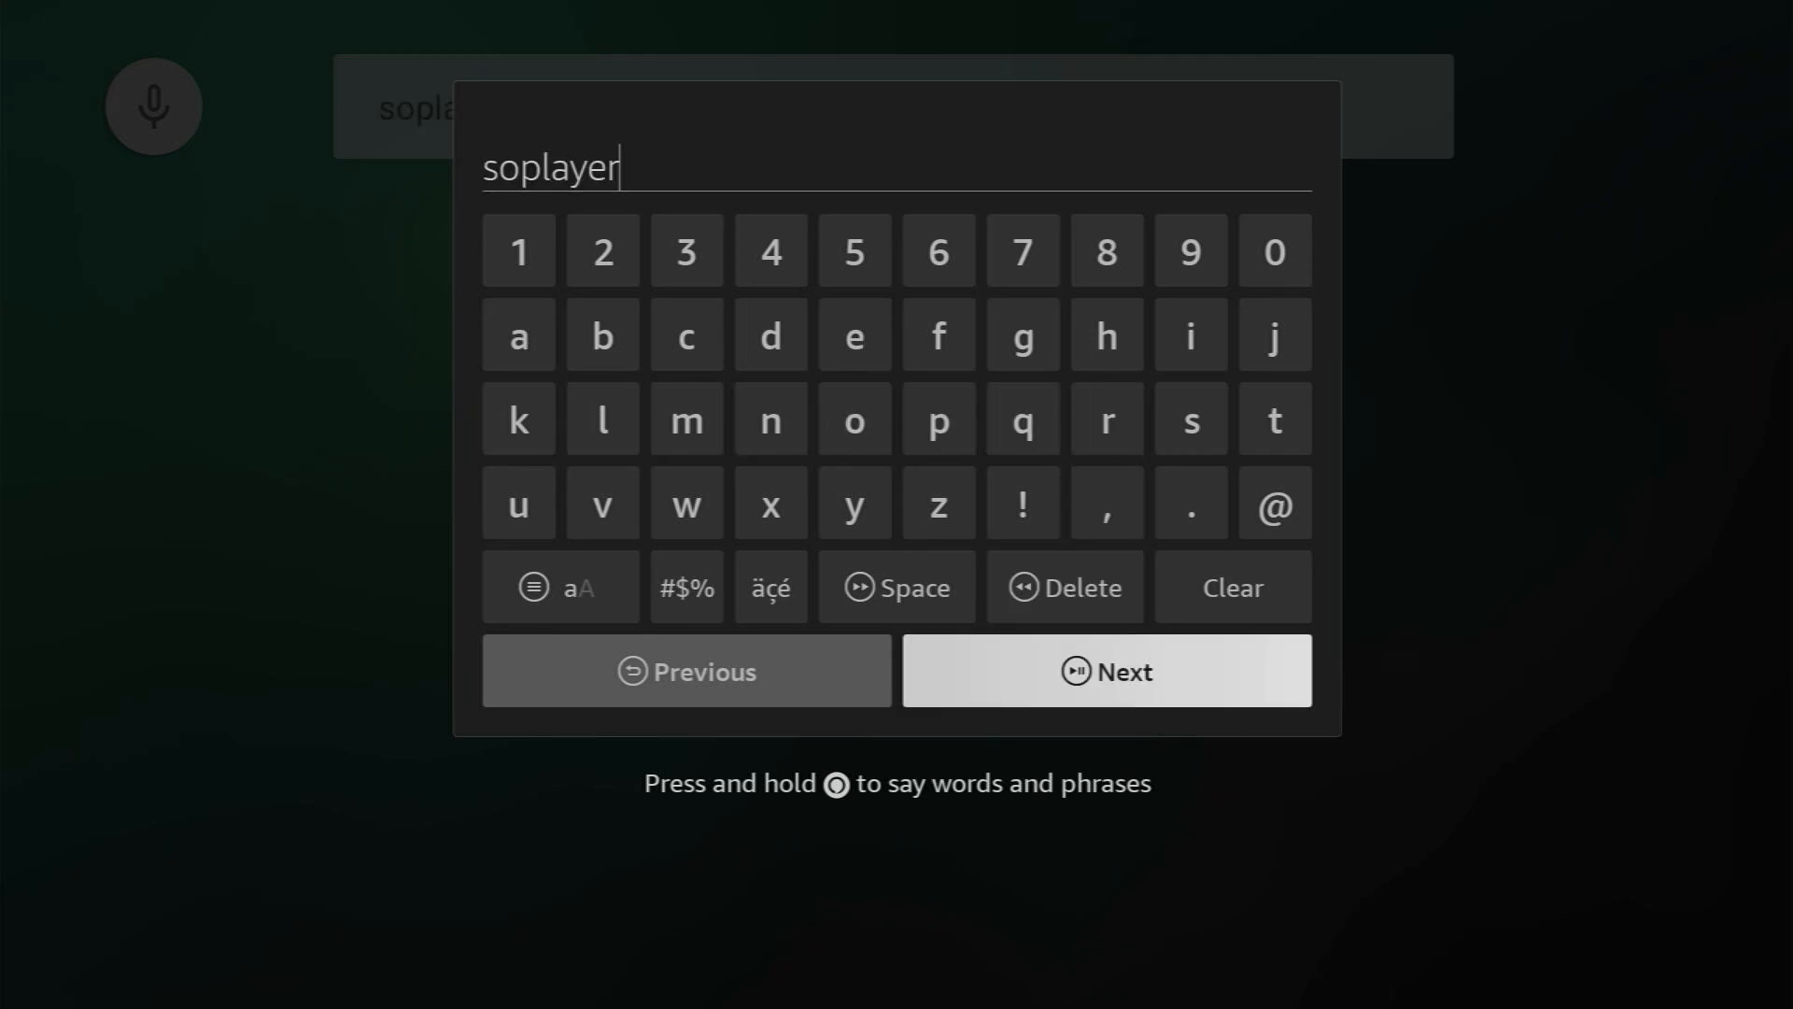
pyautogui.press('Return')
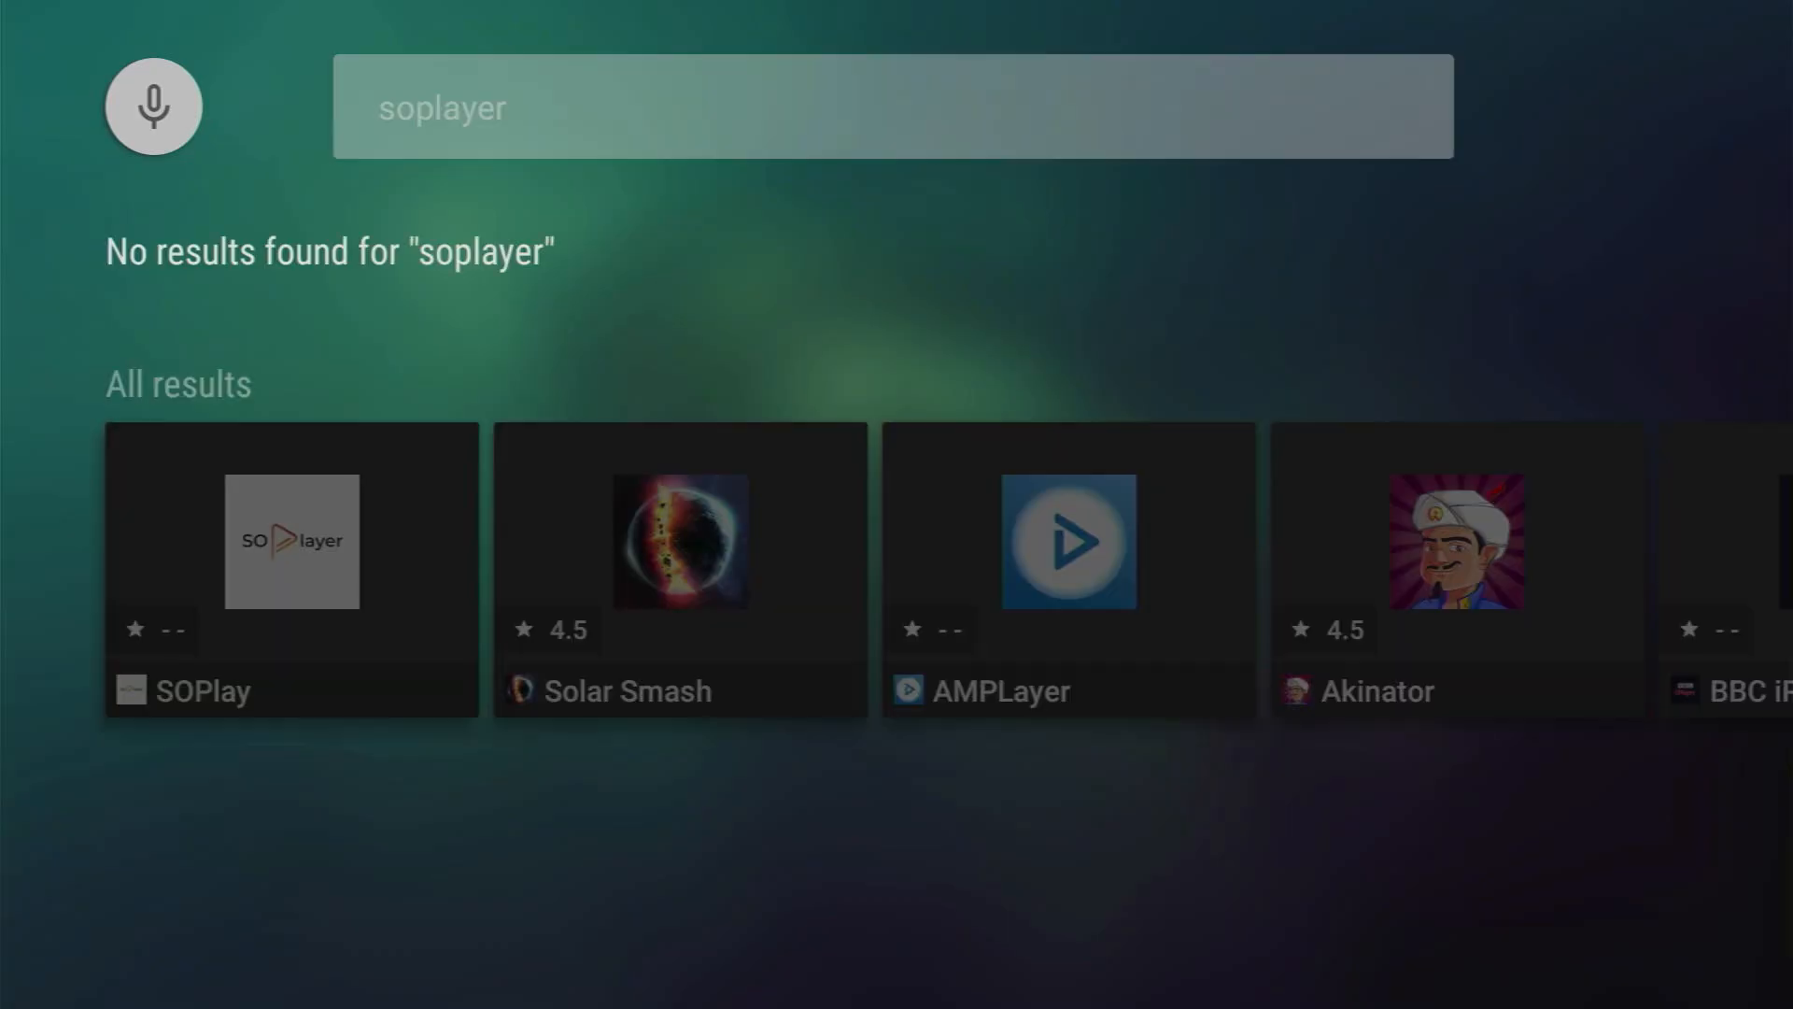
# - Install SOPlay from its result card and confirm the Android prompt
pyautogui.press('Down')
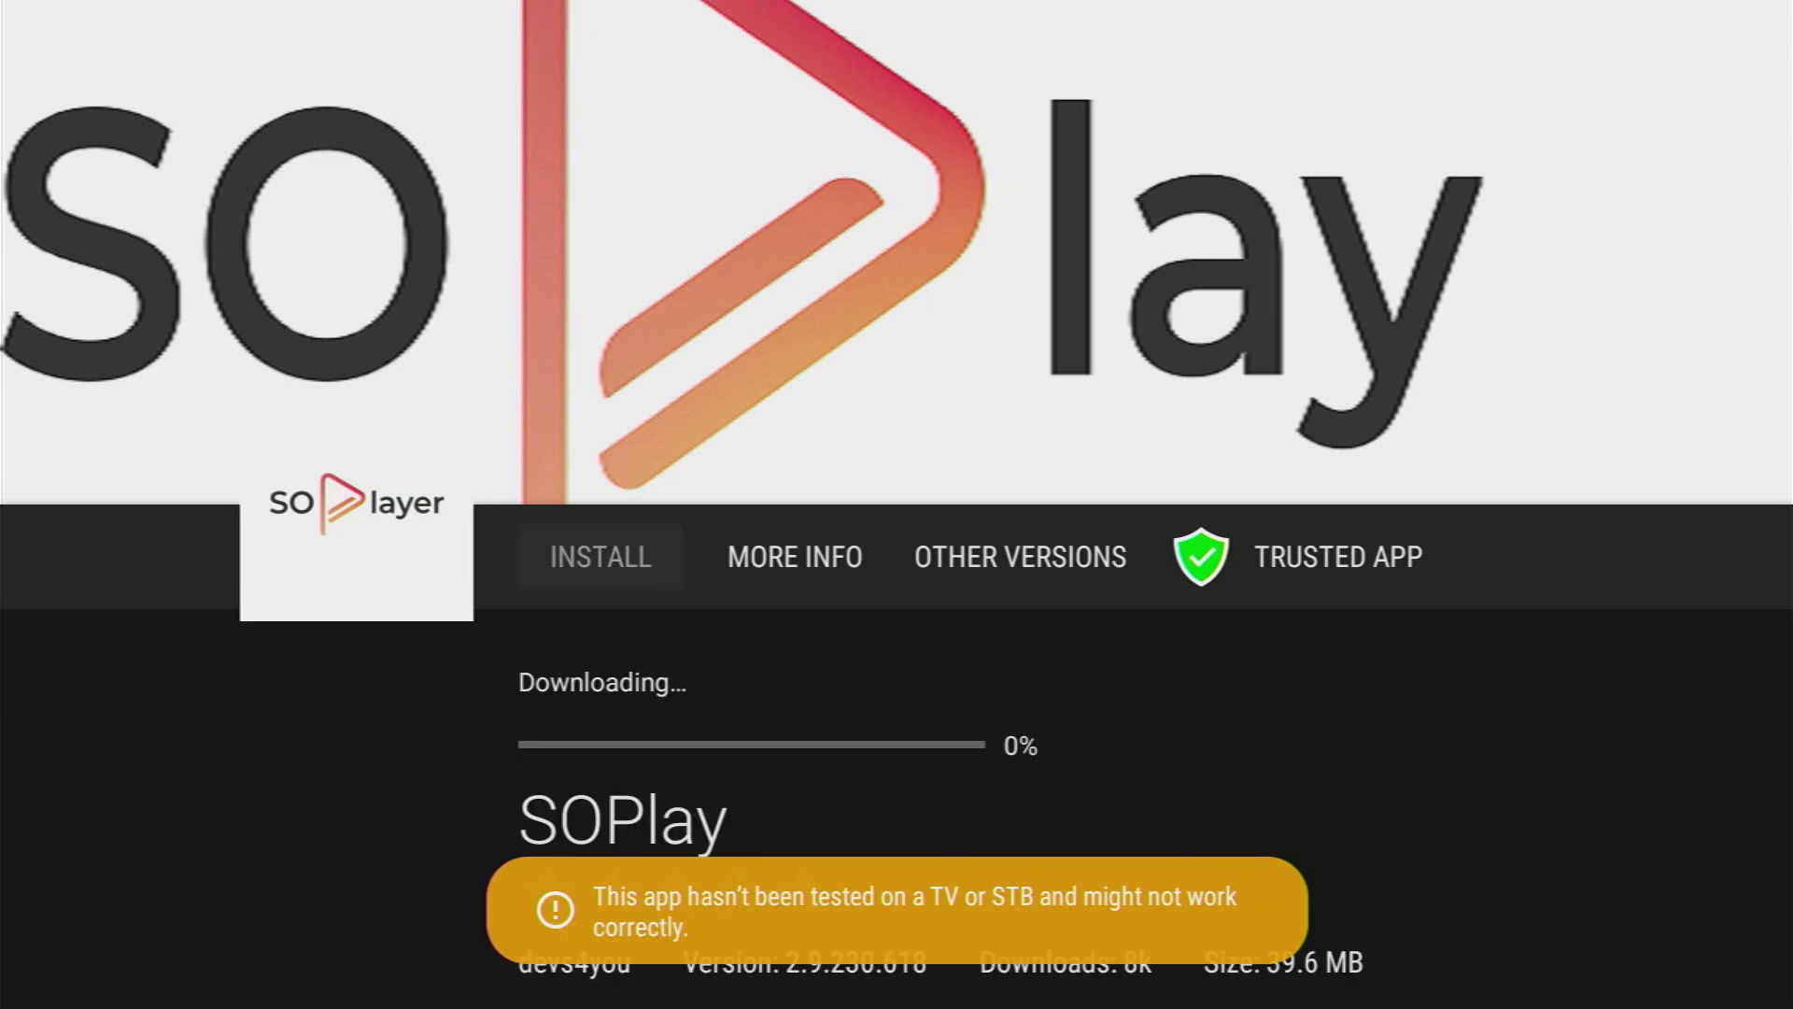
pyautogui.press('Return')
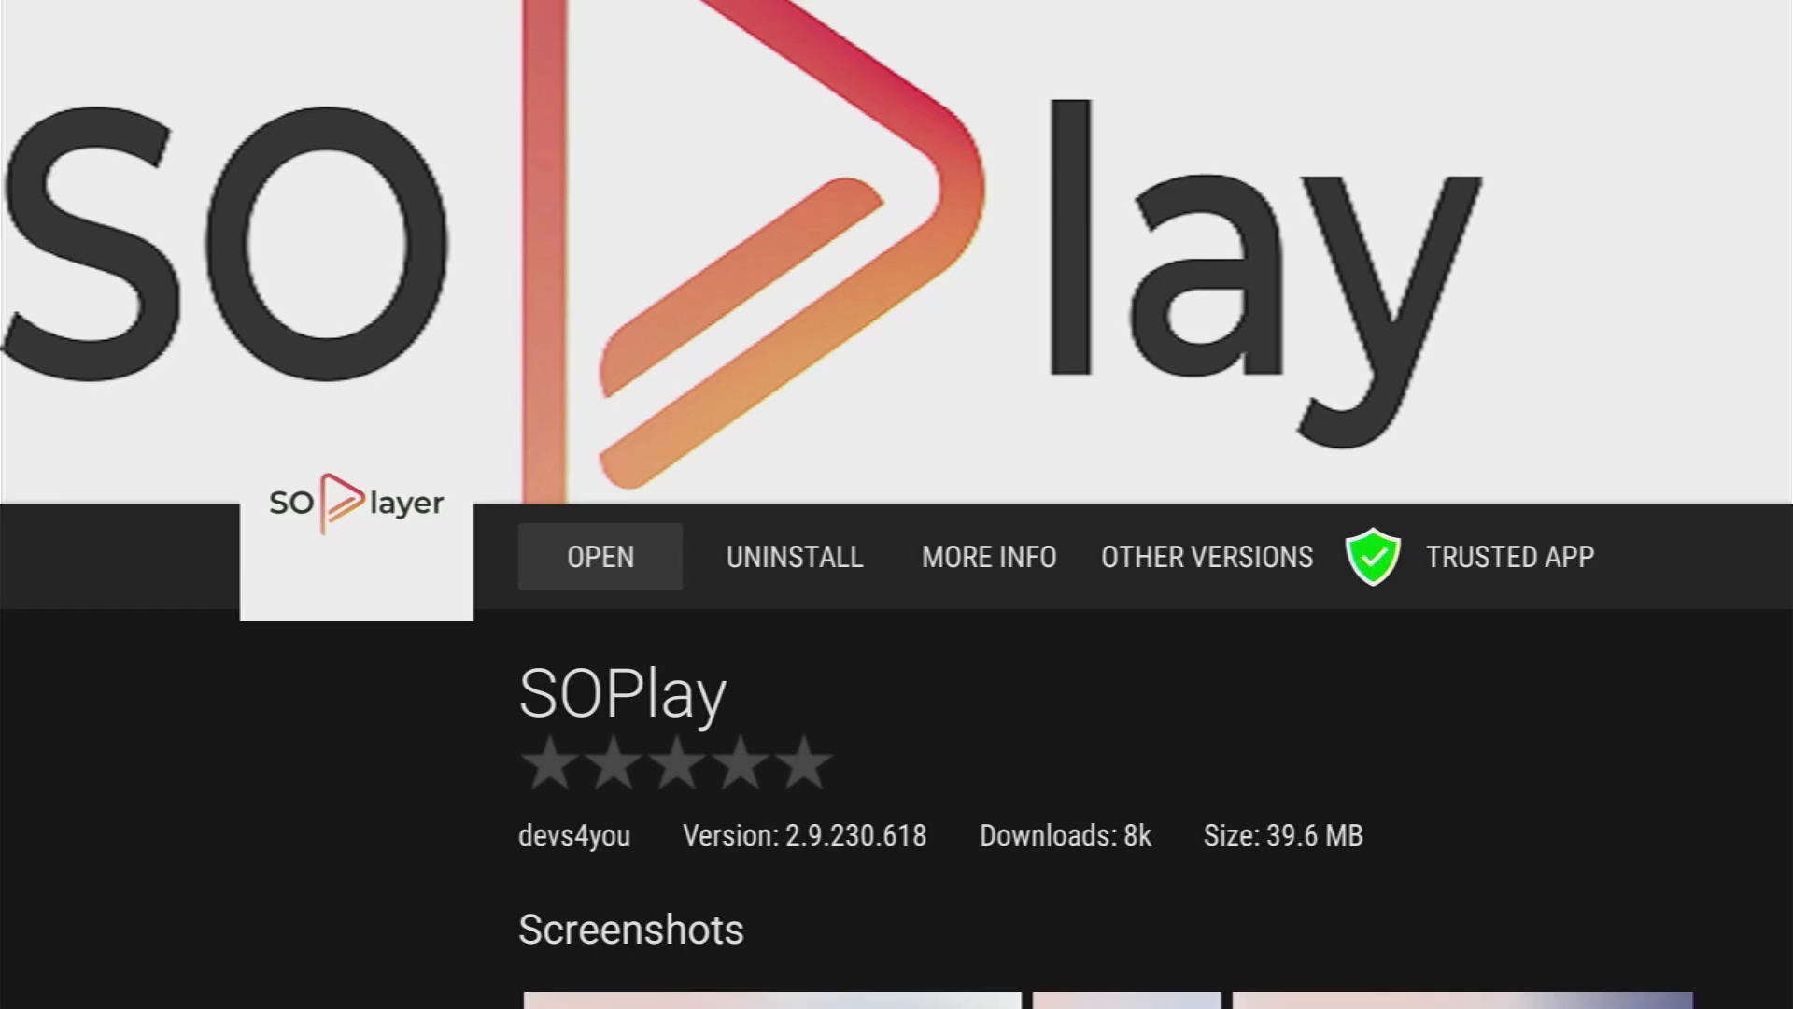
# - Open SOPlay, choose the Dark theme and land on the Provider ID entry
pyautogui.press('Return')
pyautogui.press('Right')
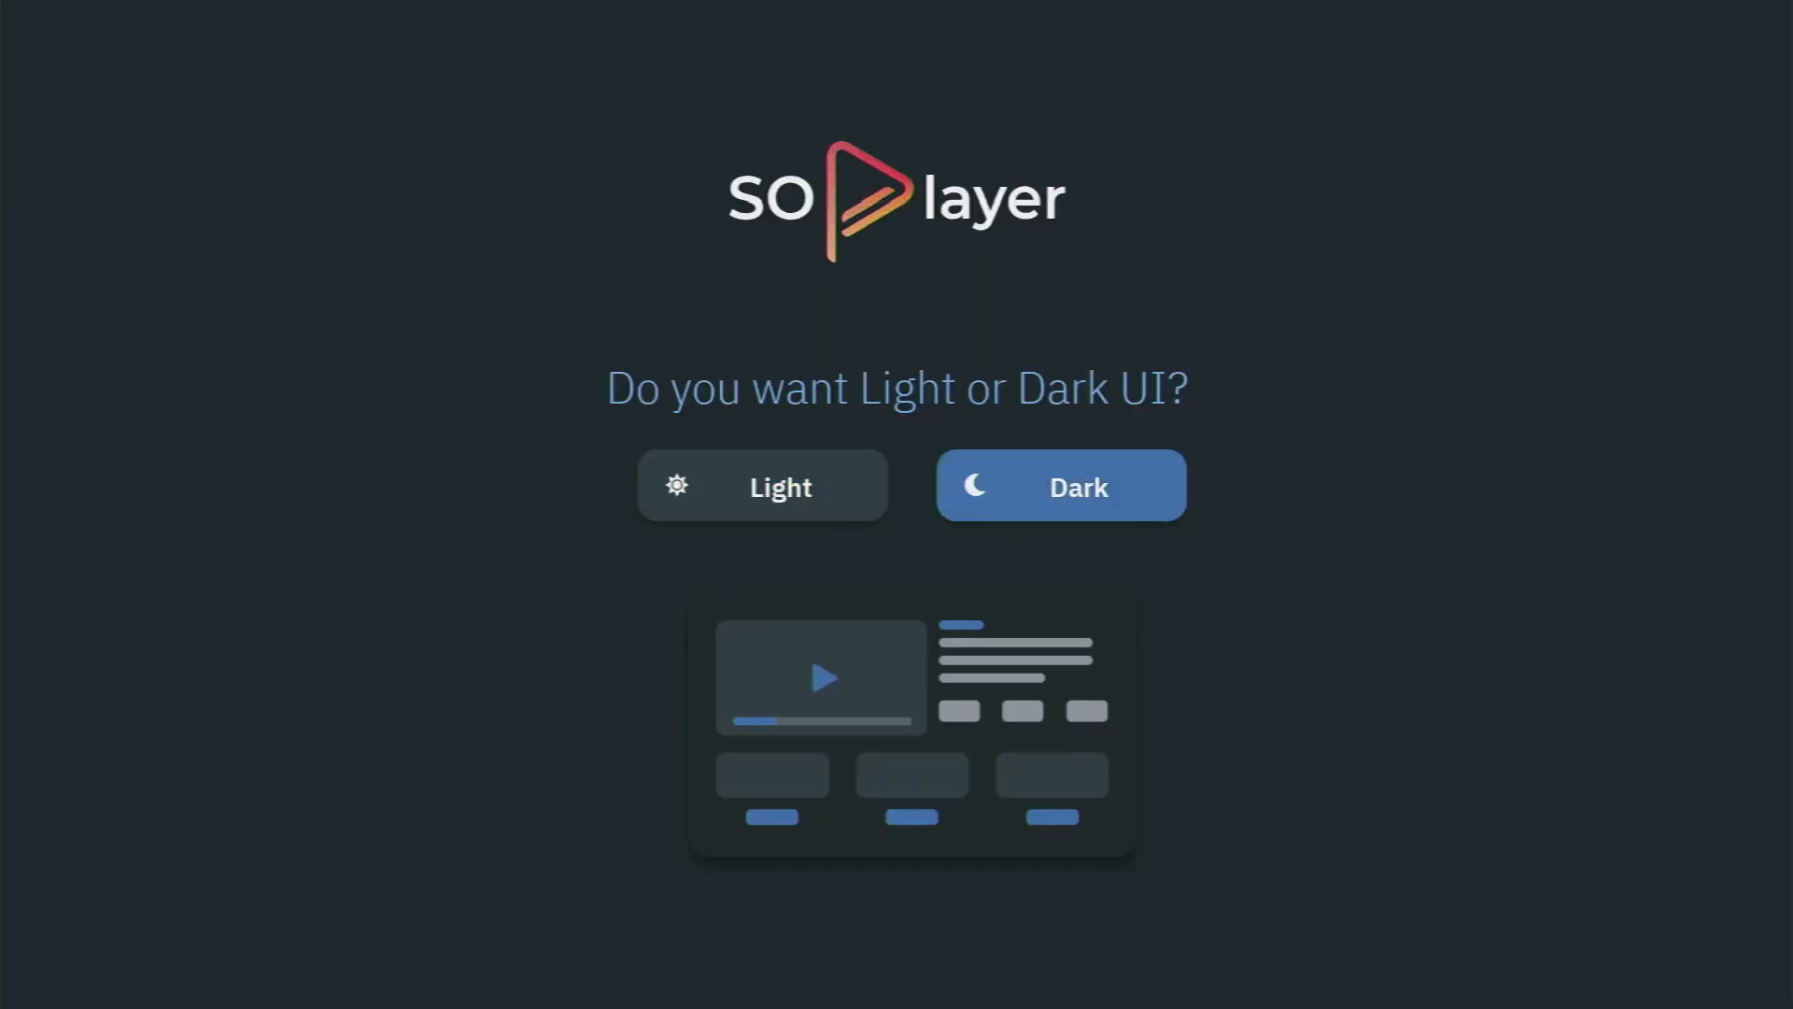
pyautogui.press('Left')
pyautogui.press('Right')
pyautogui.press('Left')
pyautogui.press('Right')
pyautogui.press('Return')
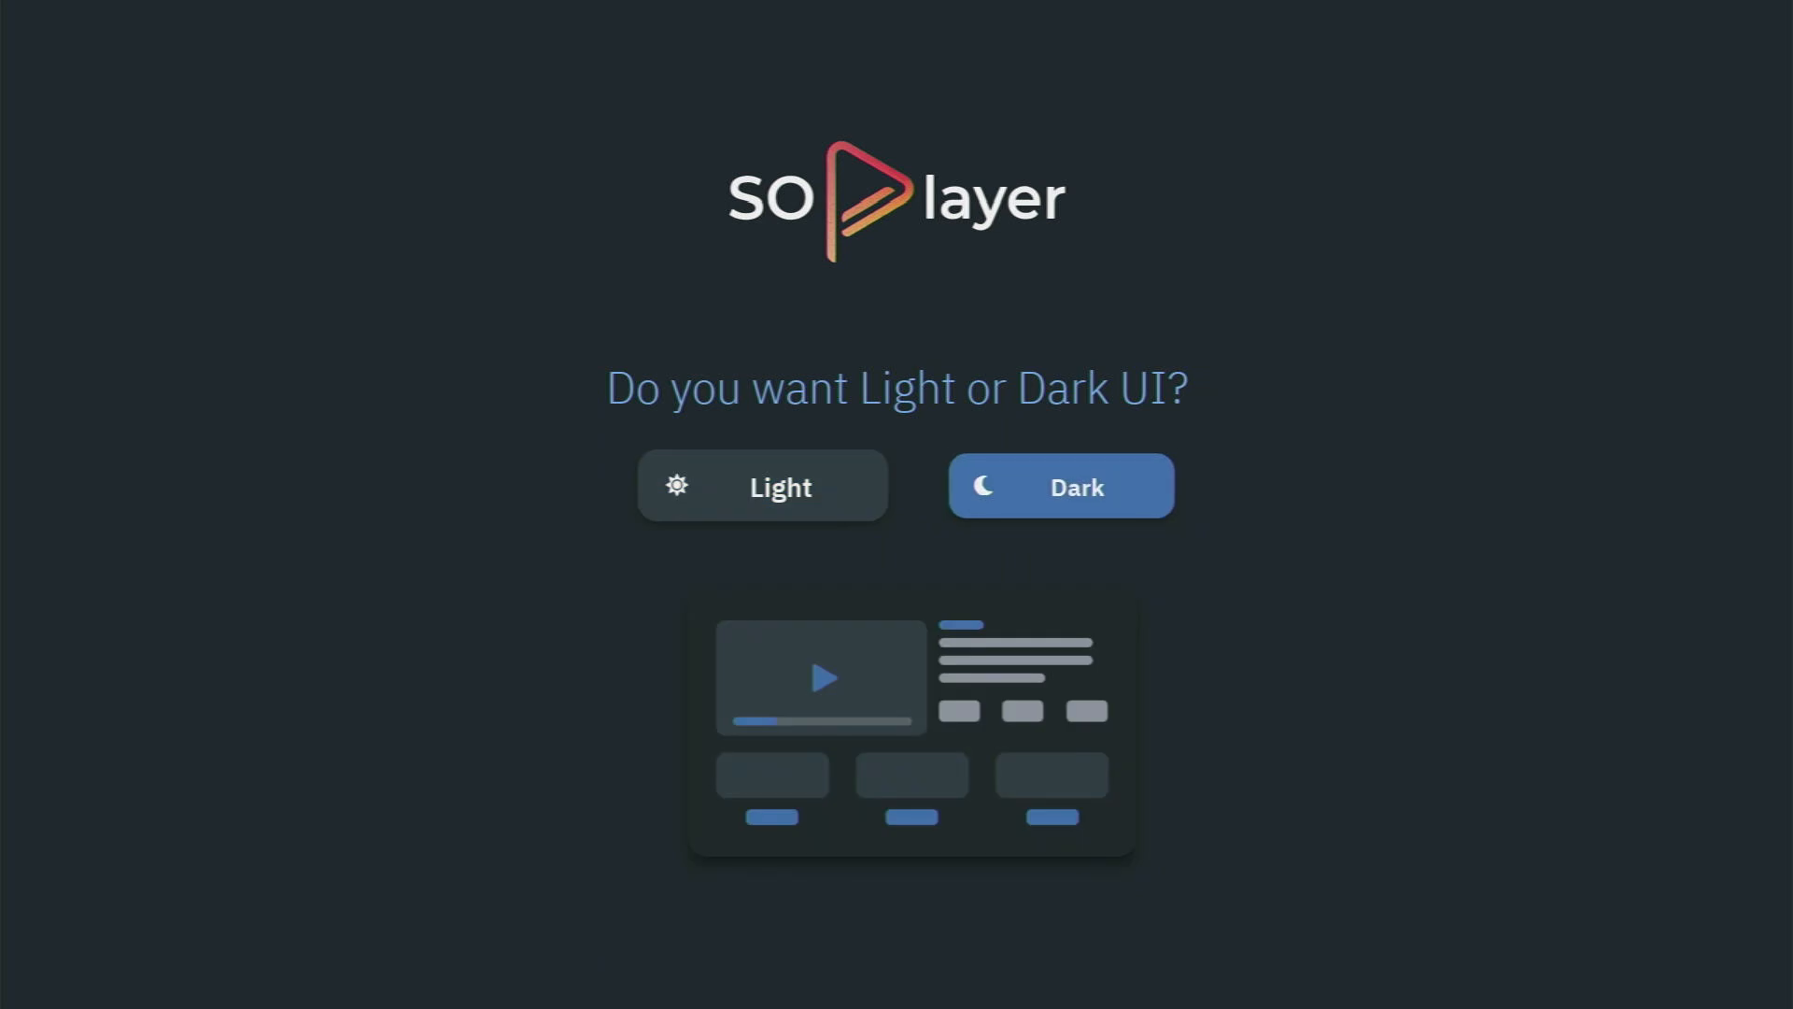
pyautogui.press('Down')
pyautogui.press('Up')
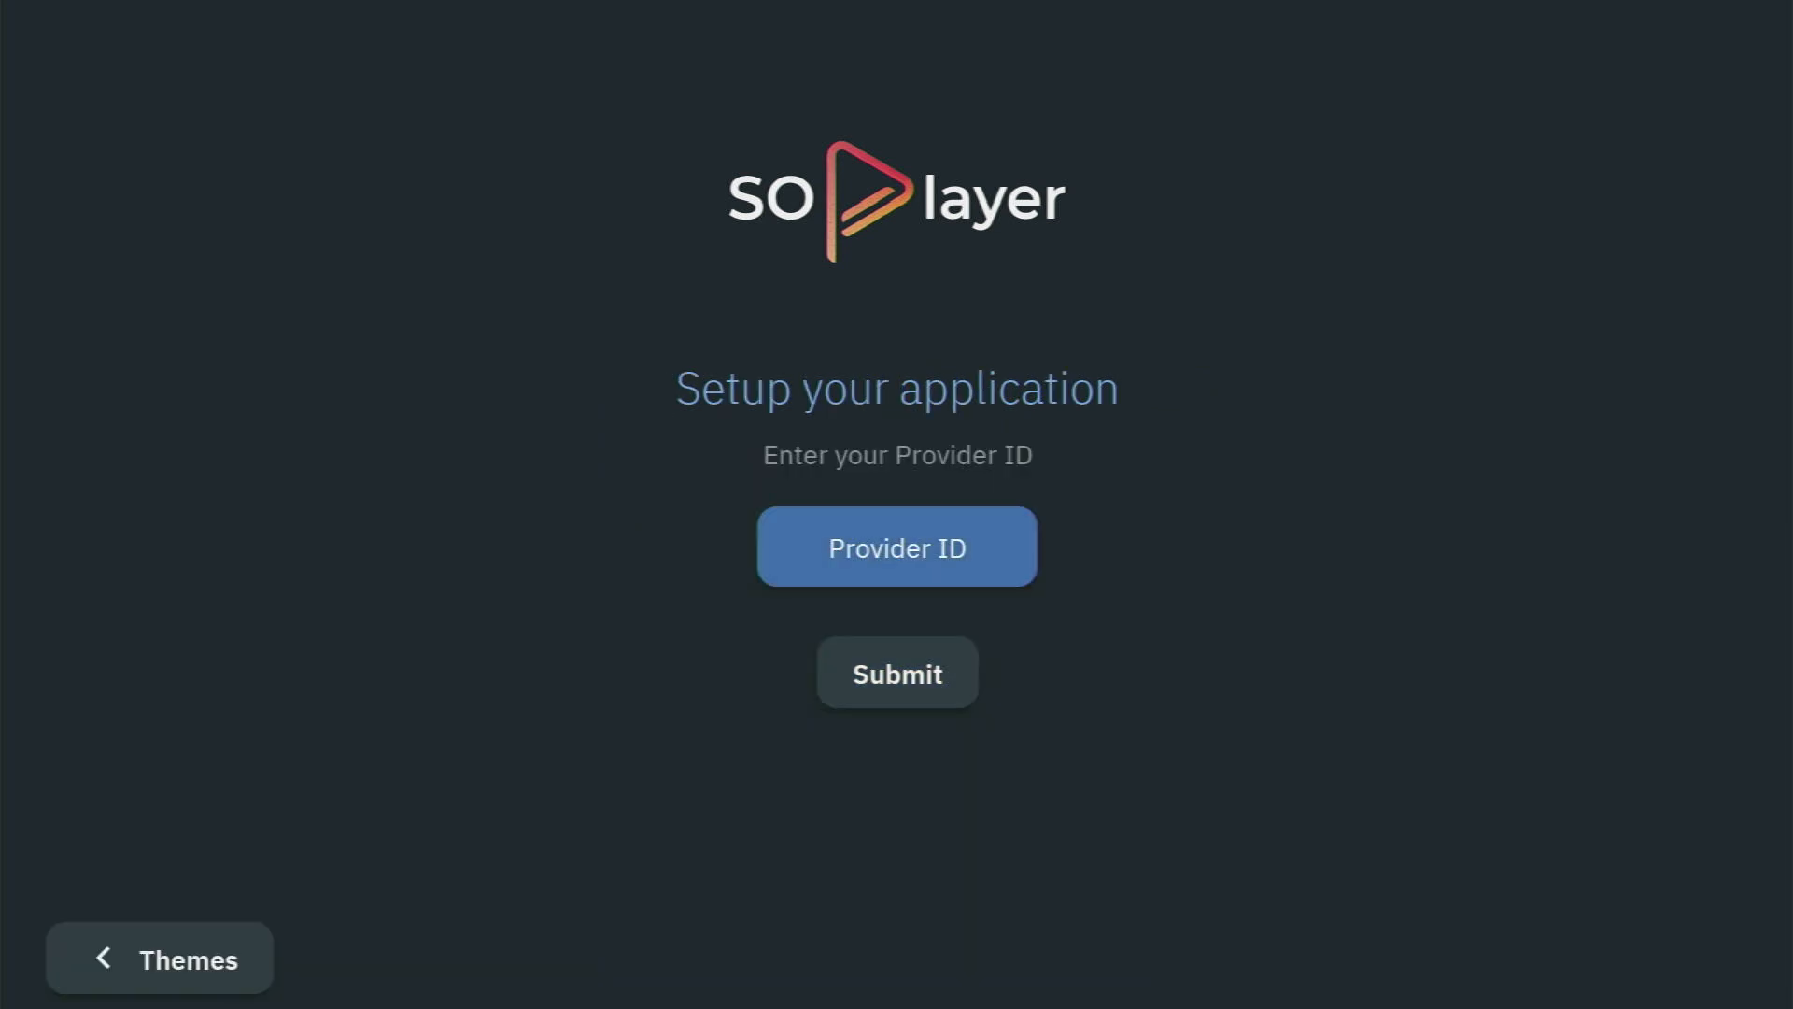